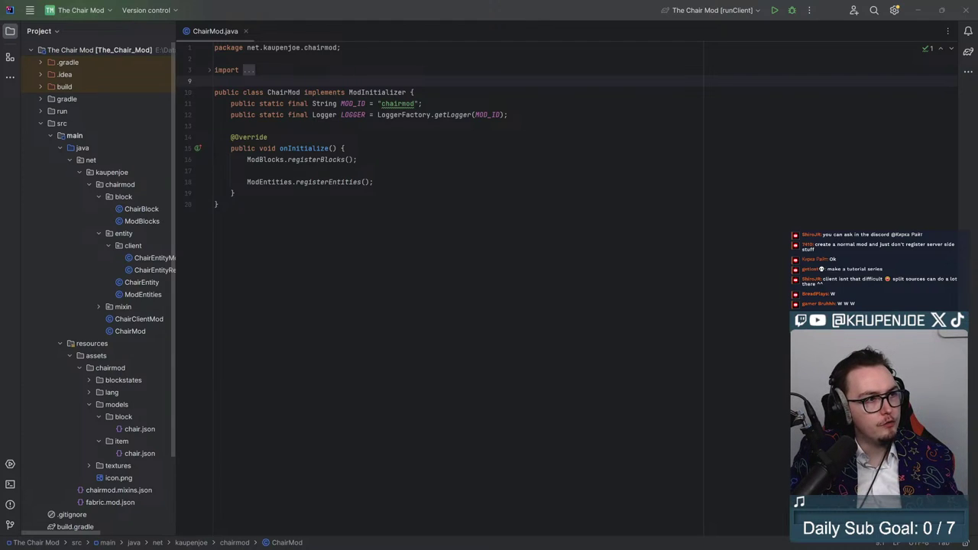
Step: In Blockbench, create a Java Block/Item project with the file name hammer
{"action": "left_click", "coordinate": [193, 66]}
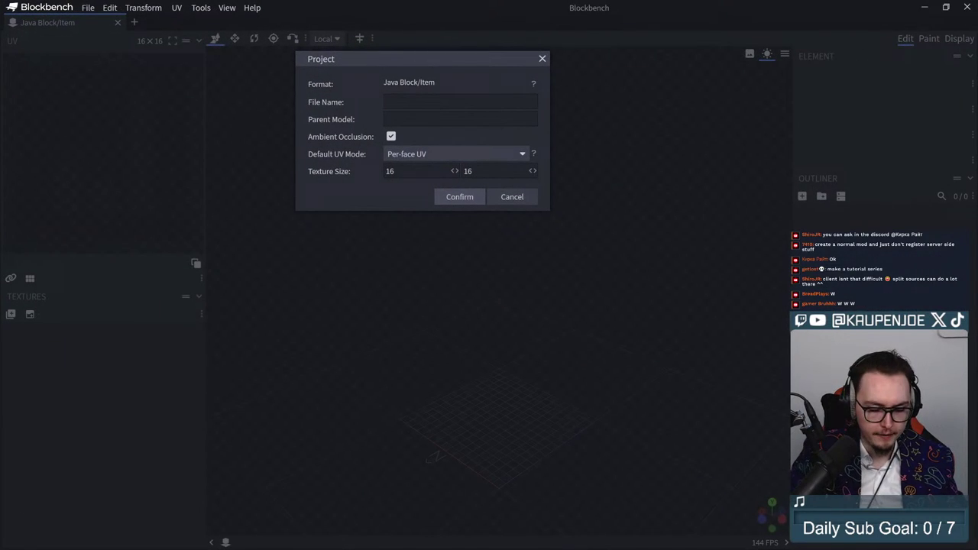
{"action": "type", "text": "hammer"}
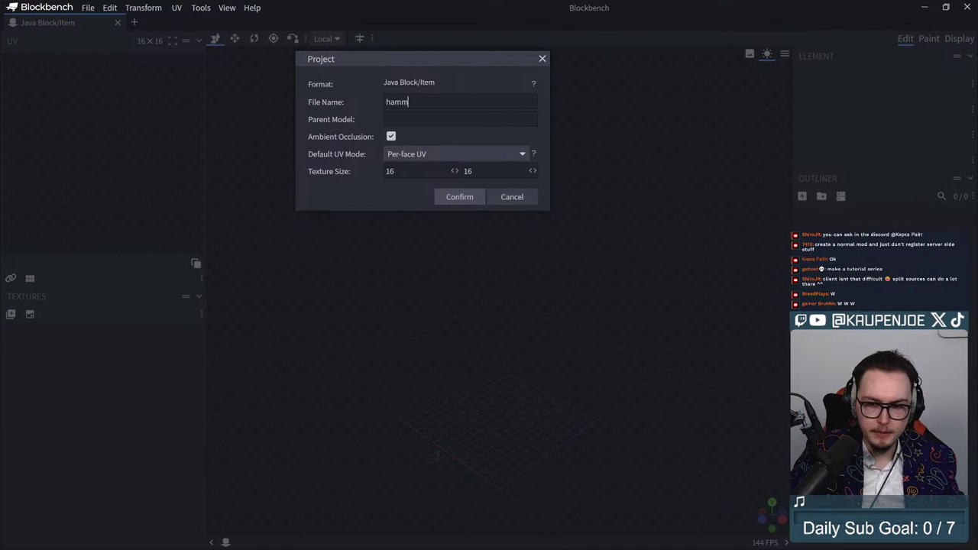
{"action": "key", "text": "Return"}
Step: Add a cube for the hammer handle and move it to position 7, 0, 7 on the grid
{"action": "left_click_drag", "start_coordinate": [489, 512], "coordinate": [483, 326]}
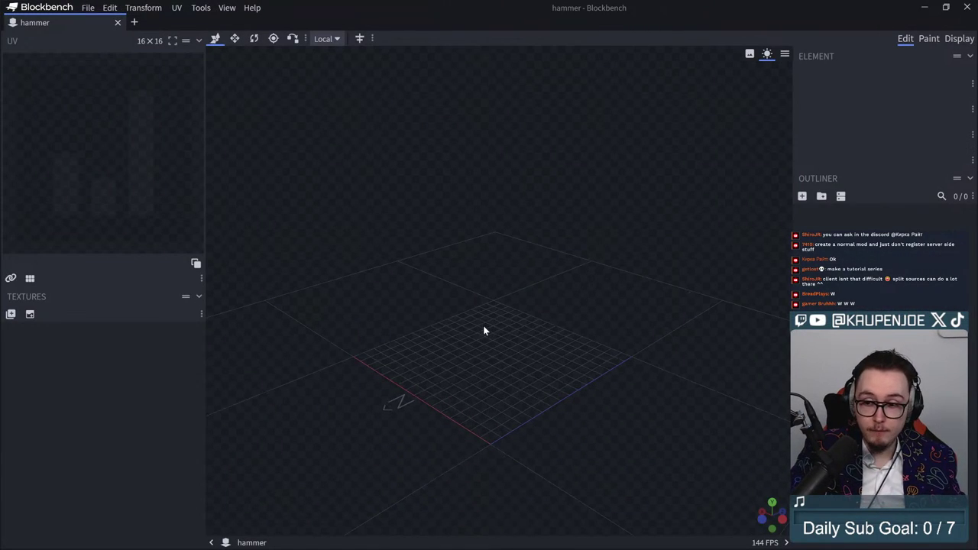
{"action": "mouse_move", "coordinate": [553, 310]}
{"action": "left_mouse_down"}
{"action": "mouse_move", "coordinate": [561, 364]}
{"action": "mouse_move", "coordinate": [567, 319]}
{"action": "left_mouse_up"}
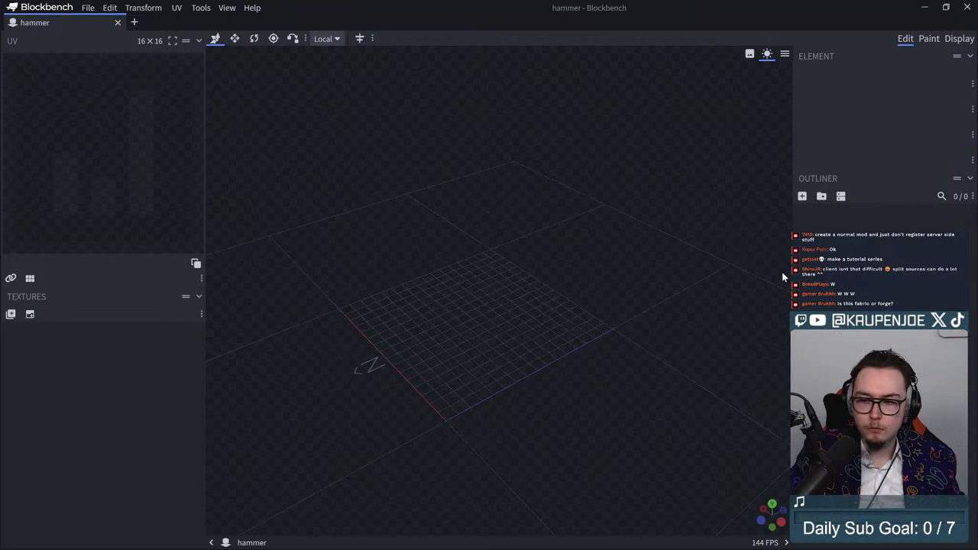
{"action": "left_click", "coordinate": [802, 196]}
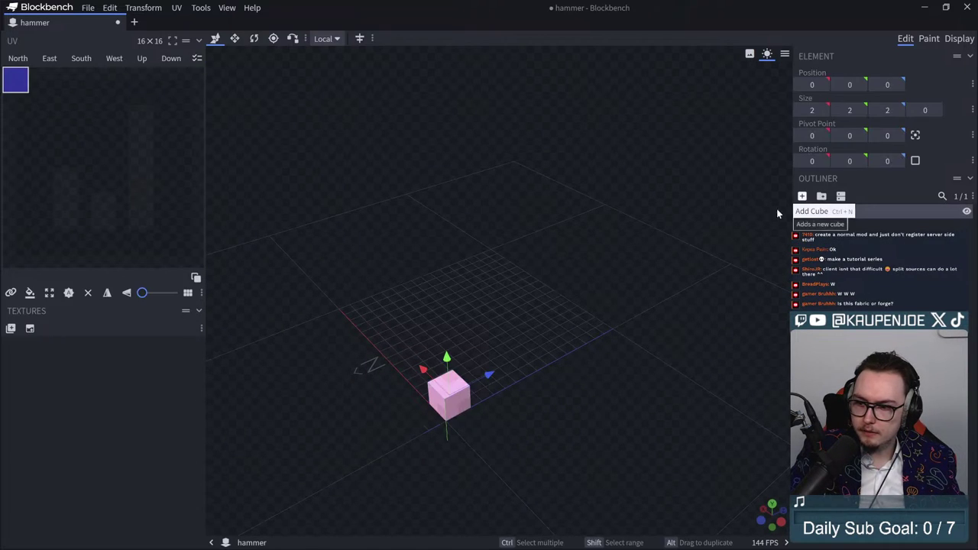
{"action": "left_click_drag", "start_coordinate": [453, 368], "coordinate": [496, 313]}
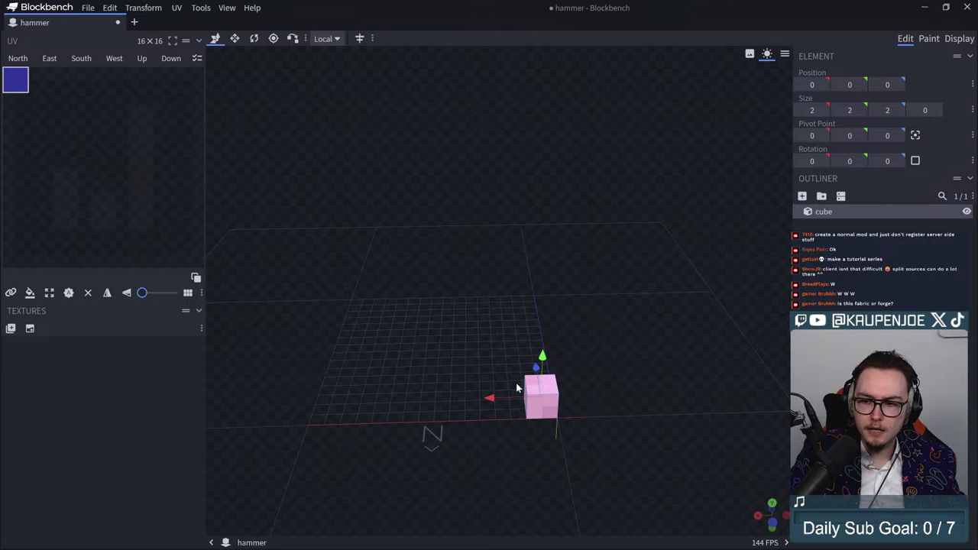
{"action": "left_click_drag", "start_coordinate": [493, 399], "coordinate": [376, 406]}
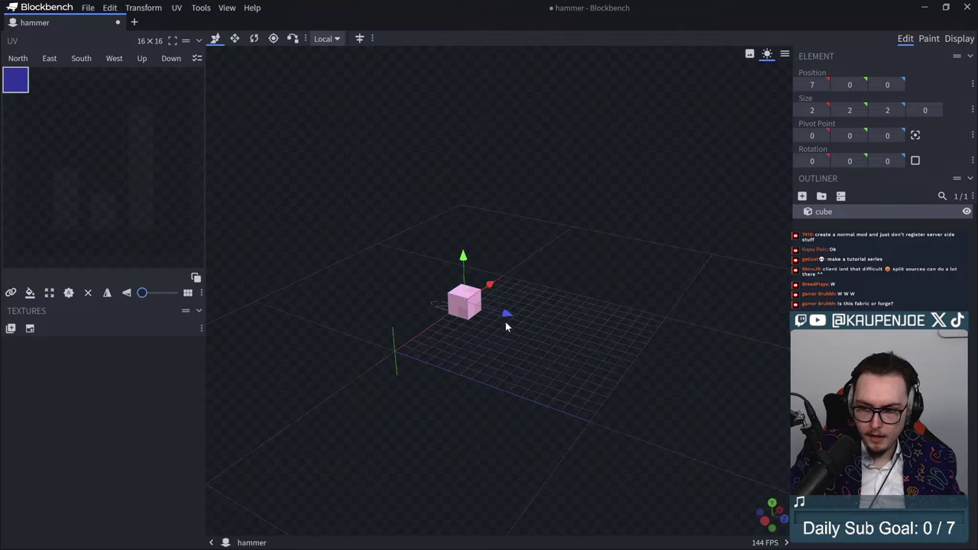
{"action": "left_click_drag", "start_coordinate": [507, 321], "coordinate": [588, 349]}
{"action": "left_click_drag", "start_coordinate": [456, 401], "coordinate": [484, 382]}
Step: Stretch the cube upward into a tall handle, keeping its 2 × 2 footprint, and deselect it
{"action": "key", "text": "s"}
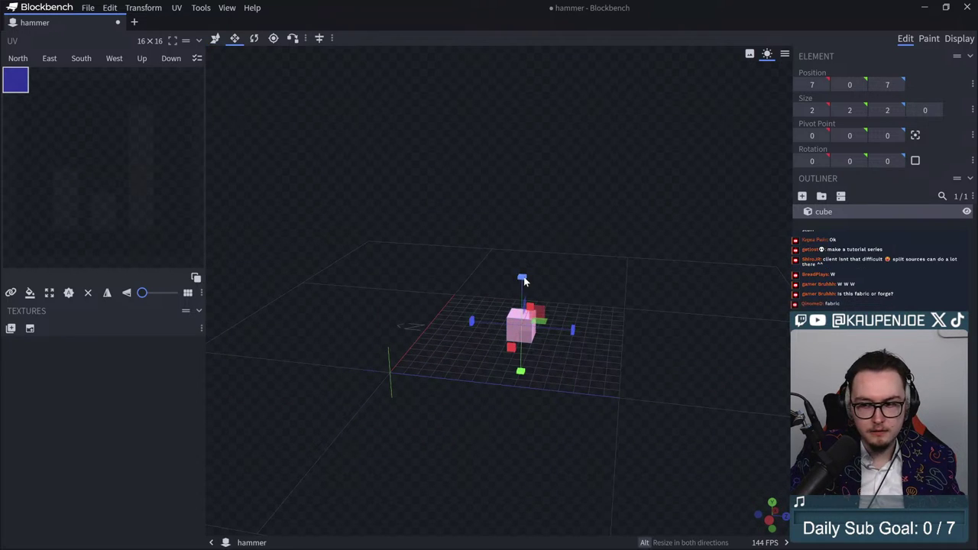
{"action": "left_click_drag", "start_coordinate": [523, 279], "coordinate": [614, 378]}
{"action": "left_click", "coordinate": [541, 328]}
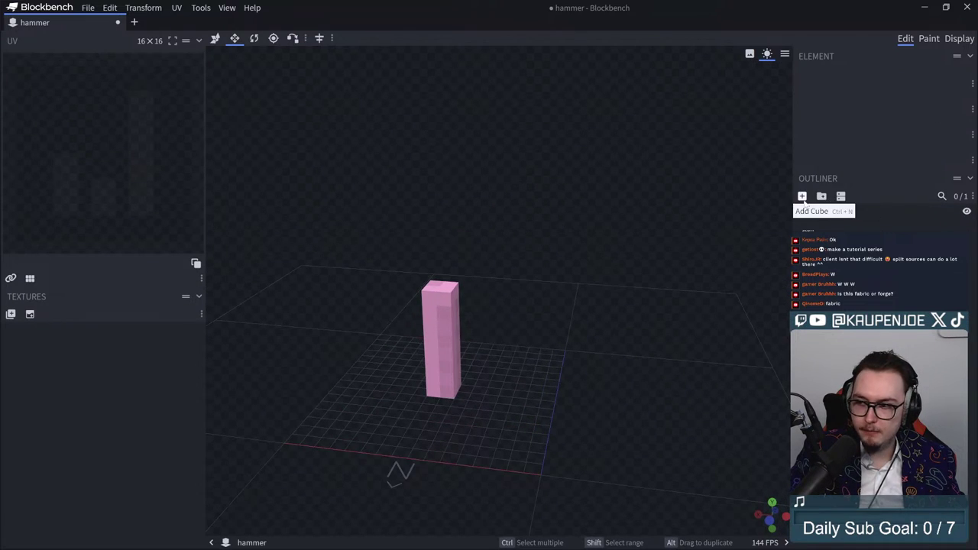
Step: Add a second cube and place it above the handle at position 7, 9, 7
{"action": "left_click", "coordinate": [802, 196]}
{"action": "key", "text": "v"}
{"action": "left_click_drag", "start_coordinate": [529, 405], "coordinate": [540, 253]}
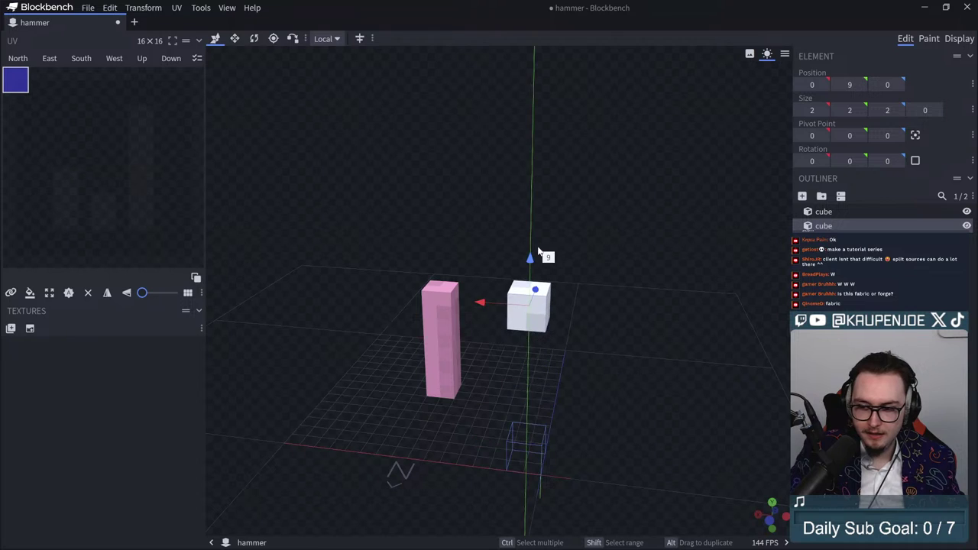
{"action": "left_click_drag", "start_coordinate": [604, 287], "coordinate": [472, 336]}
{"action": "left_click_drag", "start_coordinate": [517, 303], "coordinate": [659, 273]}
{"action": "left_click_drag", "start_coordinate": [707, 337], "coordinate": [640, 337]}
{"action": "left_click_drag", "start_coordinate": [679, 382], "coordinate": [486, 302]}
Step: Resize the second cube into a hammer head of size 8 × 5 × 4 at position 4, 8, 6
{"action": "key", "text": "s"}
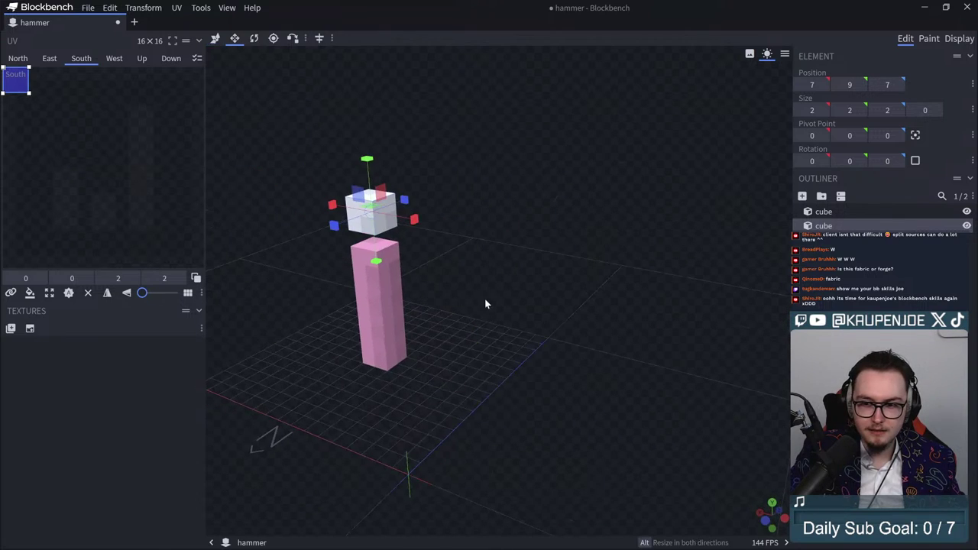
{"action": "left_click_drag", "start_coordinate": [376, 262], "coordinate": [374, 275]}
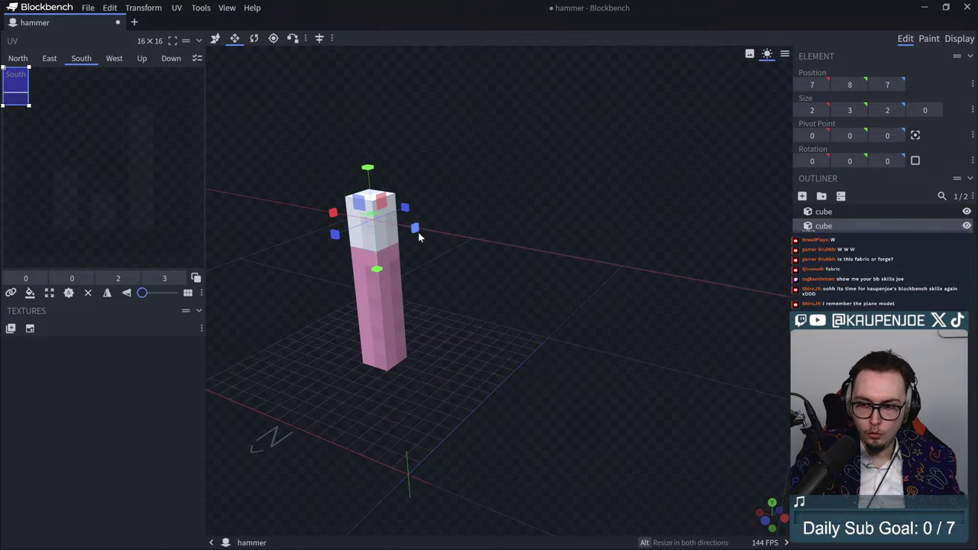
{"action": "left_click_drag", "start_coordinate": [418, 231], "coordinate": [427, 234]}
{"action": "mouse_move", "coordinate": [340, 215]}
{"action": "left_mouse_down"}
{"action": "mouse_move", "coordinate": [324, 214]}
{"action": "mouse_move", "coordinate": [333, 216]}
{"action": "left_mouse_up"}
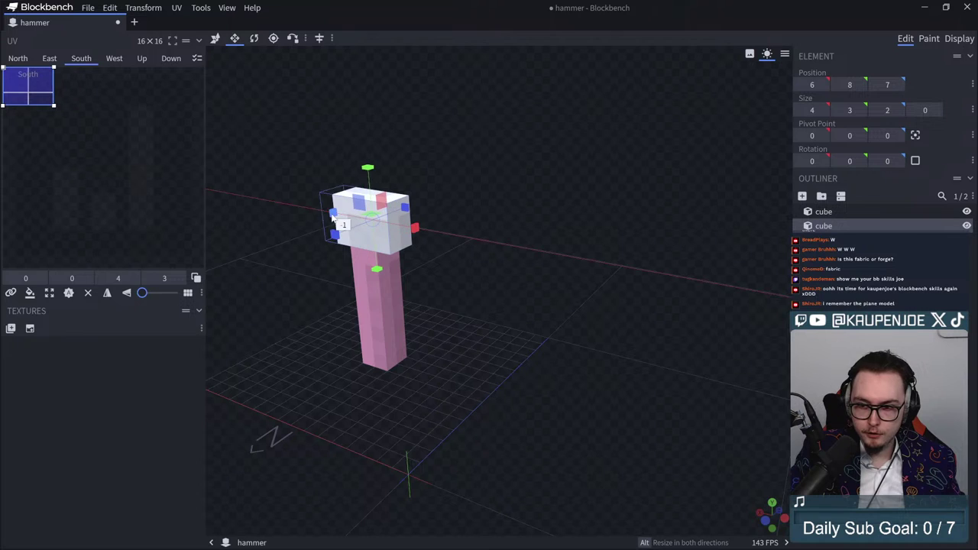
{"action": "left_click_drag", "start_coordinate": [274, 239], "coordinate": [296, 240]}
{"action": "left_click_drag", "start_coordinate": [345, 231], "coordinate": [334, 235]}
{"action": "left_click_drag", "start_coordinate": [445, 321], "coordinate": [489, 308]}
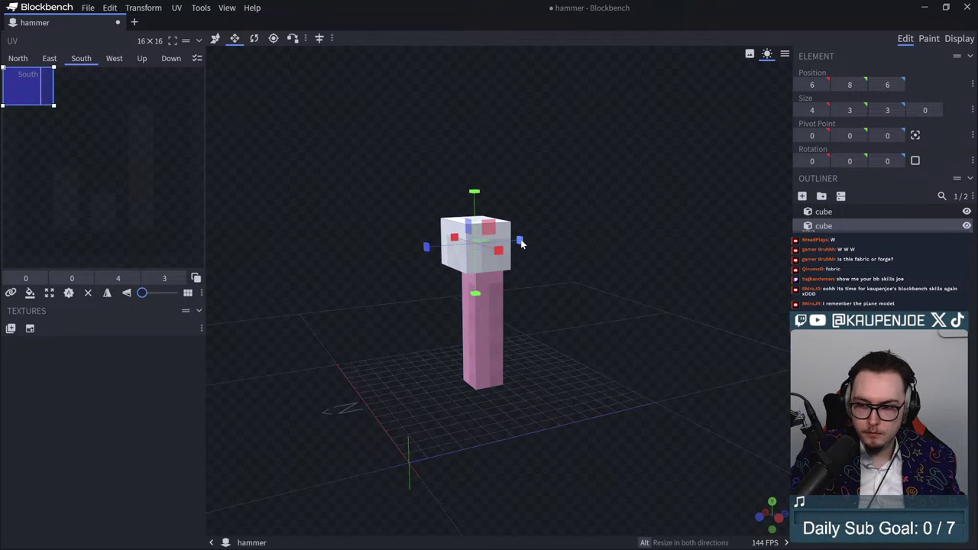
{"action": "left_click_drag", "start_coordinate": [519, 239], "coordinate": [530, 242]}
{"action": "left_click_drag", "start_coordinate": [482, 192], "coordinate": [501, 240]}
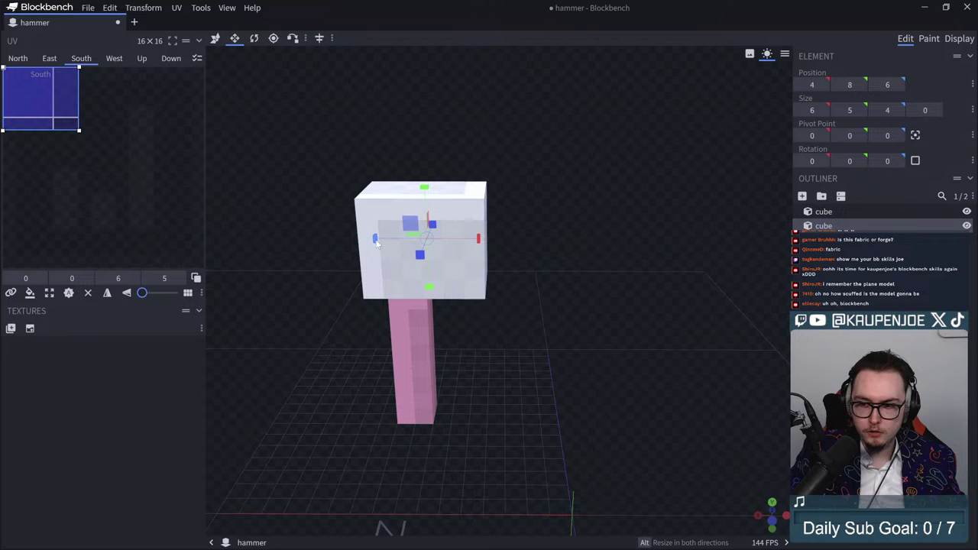
{"action": "left_click_drag", "start_coordinate": [375, 238], "coordinate": [339, 237]}
{"action": "left_click_drag", "start_coordinate": [559, 382], "coordinate": [530, 415]}
{"action": "left_click", "coordinate": [555, 357]}
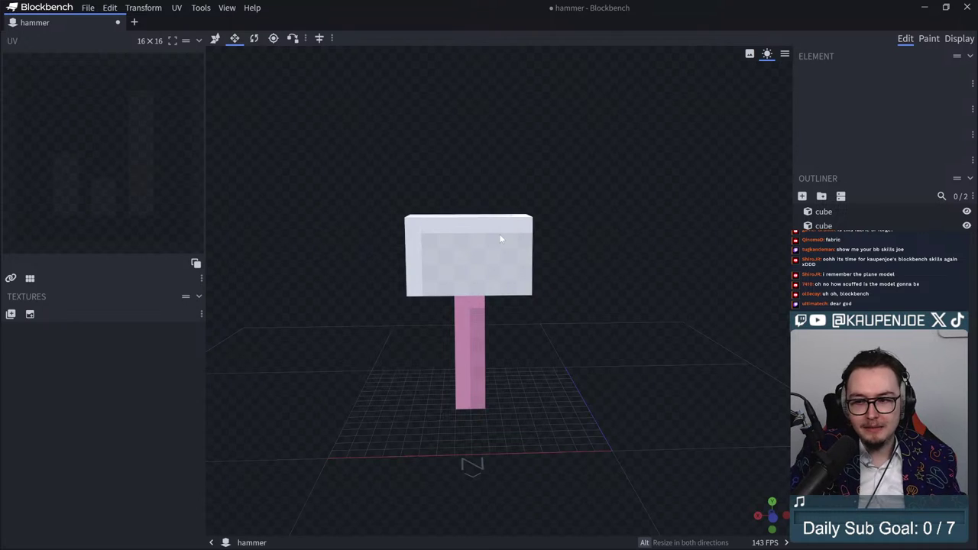
Step: Duplicate the hammer head and shape the copy into a 4 × 0.5 × 4 plate on top of it at position 6, 13, 6
{"action": "left_click", "coordinate": [521, 288]}
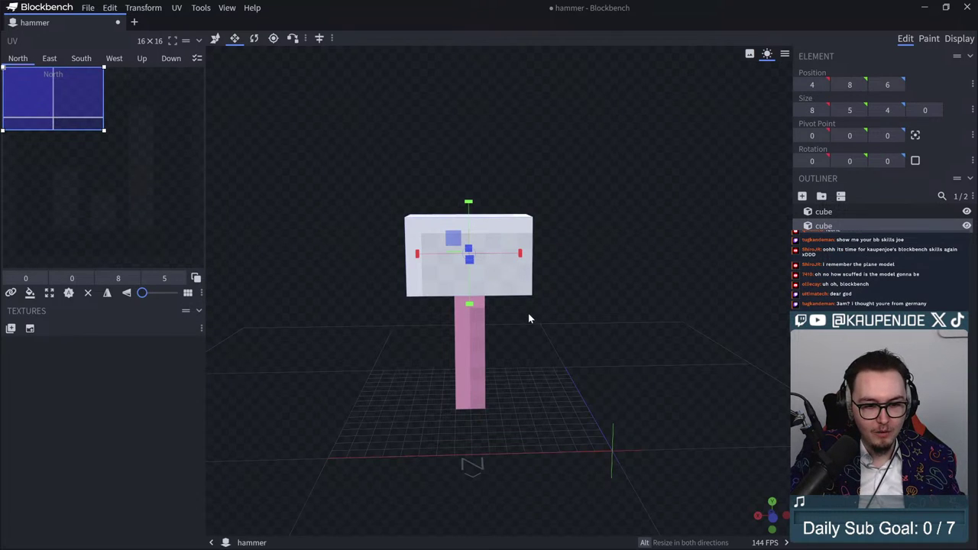
{"action": "key", "text": "ctrl+d"}
{"action": "key", "text": "v"}
{"action": "left_click_drag", "start_coordinate": [468, 202], "coordinate": [468, 183]}
{"action": "left_click_drag", "start_coordinate": [533, 141], "coordinate": [561, 156]}
{"action": "key", "text": "s"}
{"action": "left_click_drag", "start_coordinate": [467, 245], "coordinate": [466, 183]}
{"action": "left_click_drag", "start_coordinate": [537, 170], "coordinate": [508, 169]}
{"action": "left_click_drag", "start_coordinate": [338, 275], "coordinate": [552, 246]}
{"action": "left_click_drag", "start_coordinate": [467, 217], "coordinate": [468, 227]}
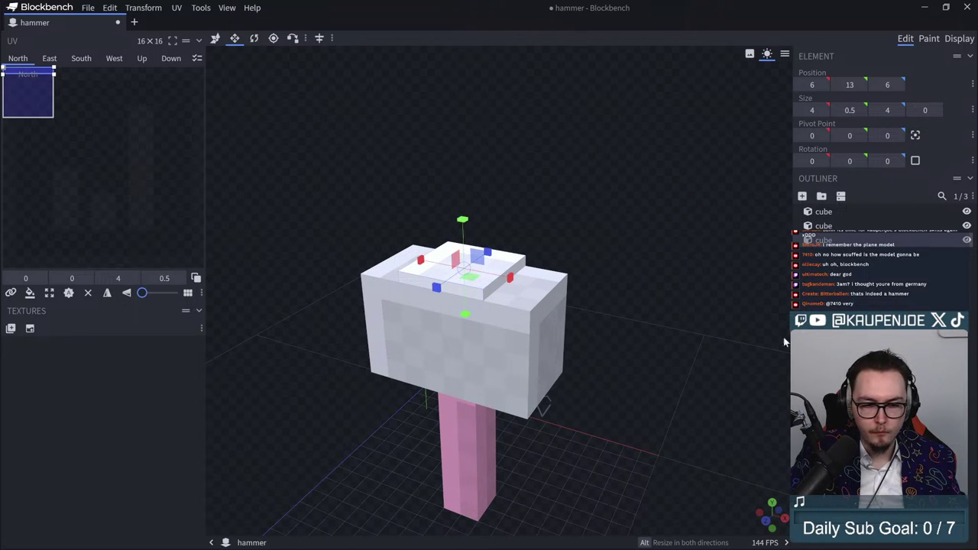
Step: Narrow the top plate's depth to 2 from both sides so it sits at Z position 7, then deselect it
{"action": "left_click_drag", "start_coordinate": [786, 342], "coordinate": [669, 277]}
{"action": "left_click_drag", "start_coordinate": [581, 360], "coordinate": [576, 351]}
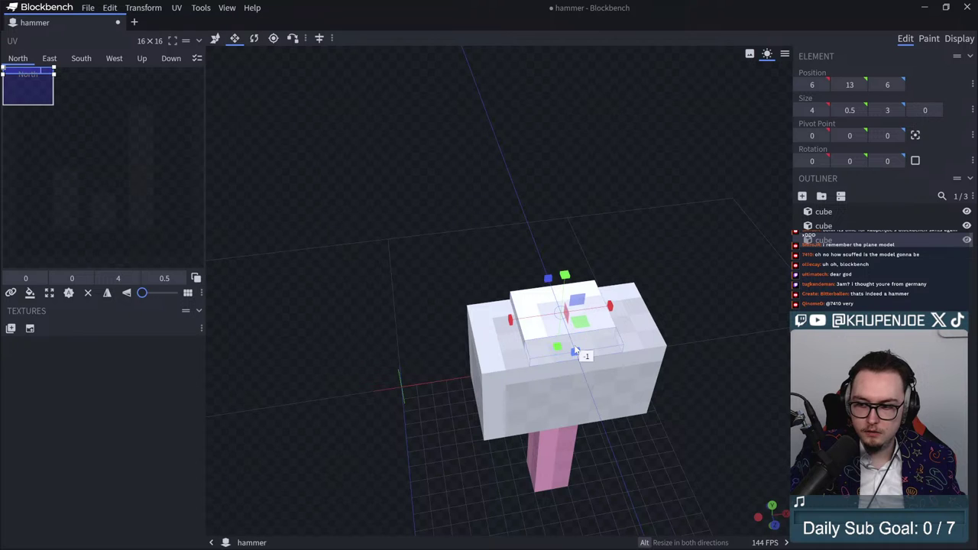
{"action": "left_click_drag", "start_coordinate": [549, 281], "coordinate": [557, 292]}
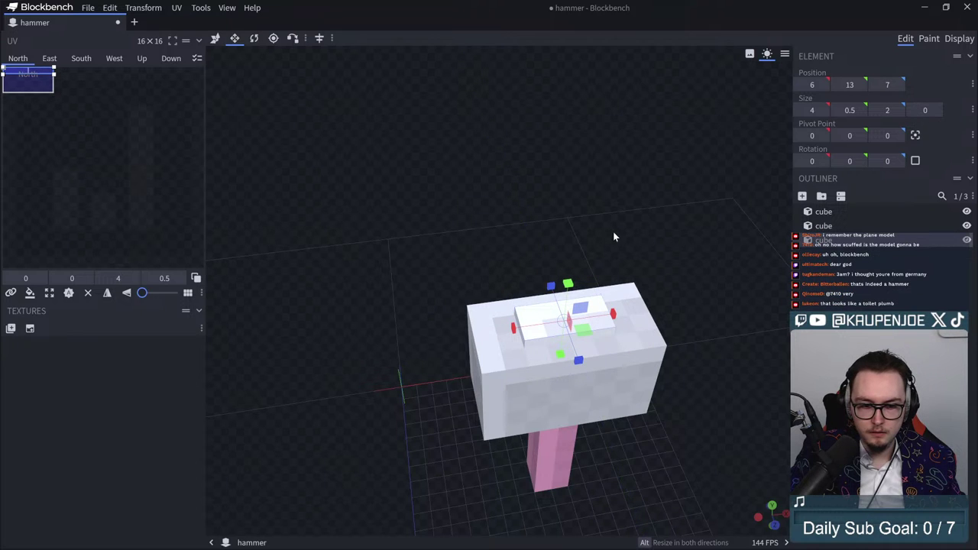
{"action": "left_click_drag", "start_coordinate": [643, 286], "coordinate": [631, 259]}
{"action": "left_click", "coordinate": [856, 344]}
{"action": "left_click_drag", "start_coordinate": [726, 375], "coordinate": [696, 377]}
{"action": "right_click_drag", "start_coordinate": [696, 377], "coordinate": [648, 320]}
{"action": "left_click_drag", "start_coordinate": [648, 321], "coordinate": [535, 315]}
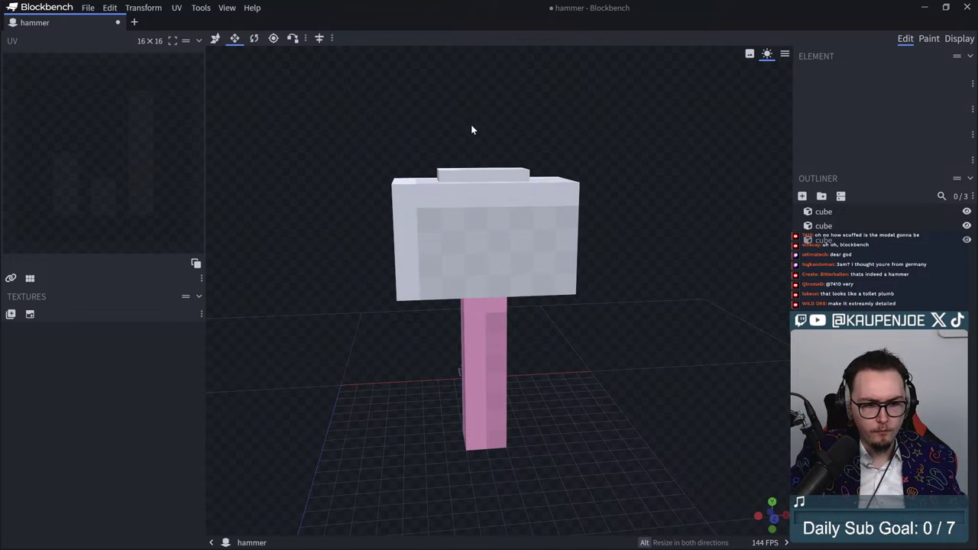
{"action": "left_click_drag", "start_coordinate": [665, 359], "coordinate": [633, 367]}
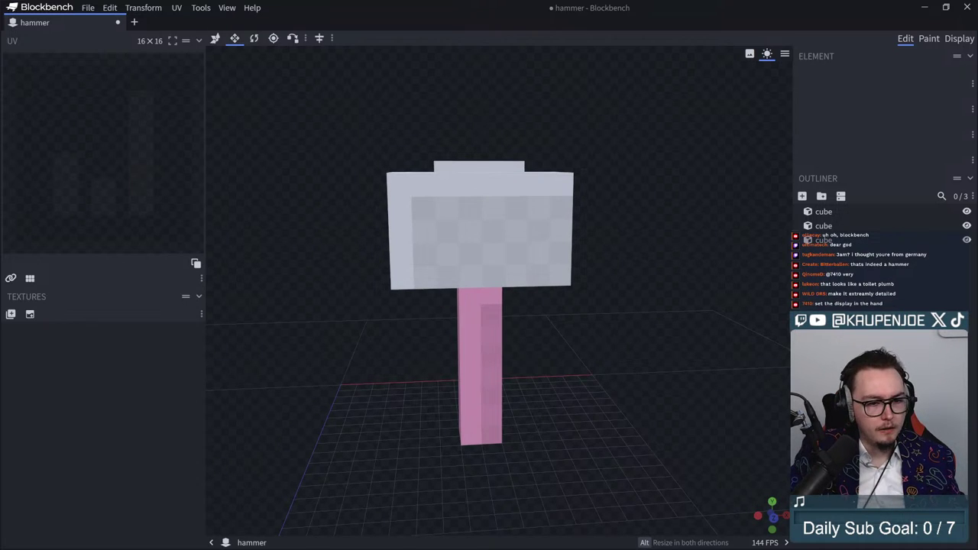
Step: Switch to the display settings and shift the hammer in the third-person right hand to Y translation 2.25 and Z translation 1.75
{"action": "left_click", "coordinate": [959, 38]}
{"action": "left_click_drag", "start_coordinate": [428, 148], "coordinate": [646, 221]}
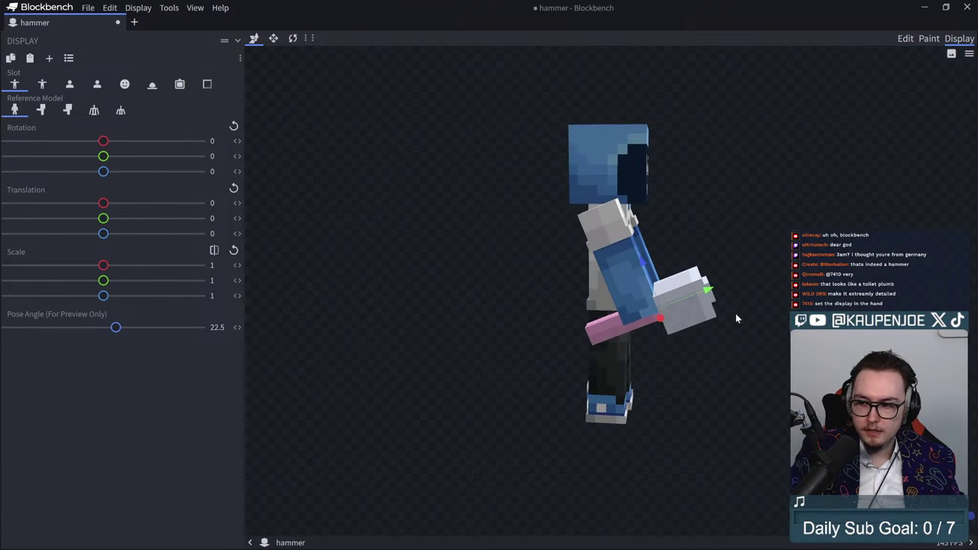
{"action": "left_click_drag", "start_coordinate": [736, 315], "coordinate": [749, 289]}
{"action": "left_click_drag", "start_coordinate": [663, 254], "coordinate": [671, 236]}
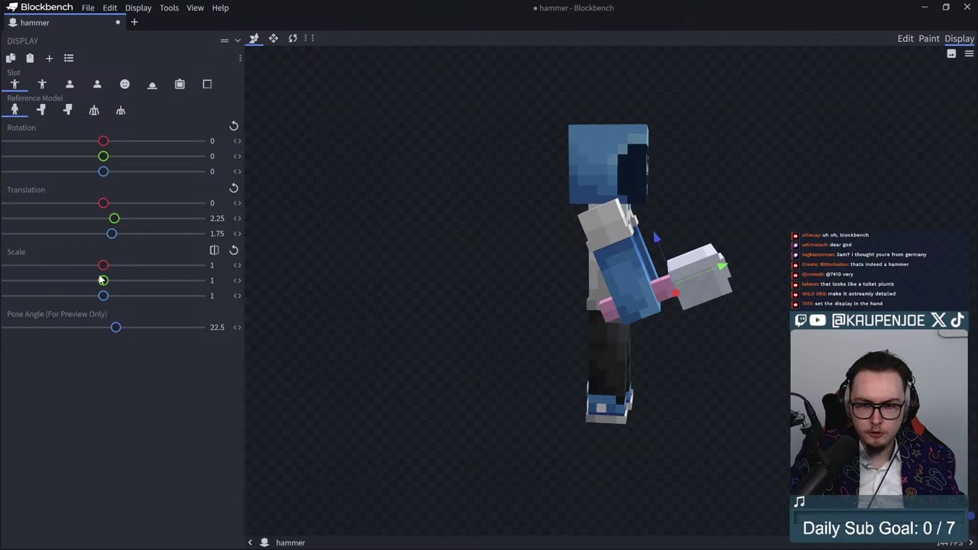
Step: Set the hammer's Y rotation to 90 and its Y translation to 6 for the third-person right hand
{"action": "left_click_drag", "start_coordinate": [104, 159], "coordinate": [153, 165]}
{"action": "left_click_drag", "start_coordinate": [547, 383], "coordinate": [352, 328]}
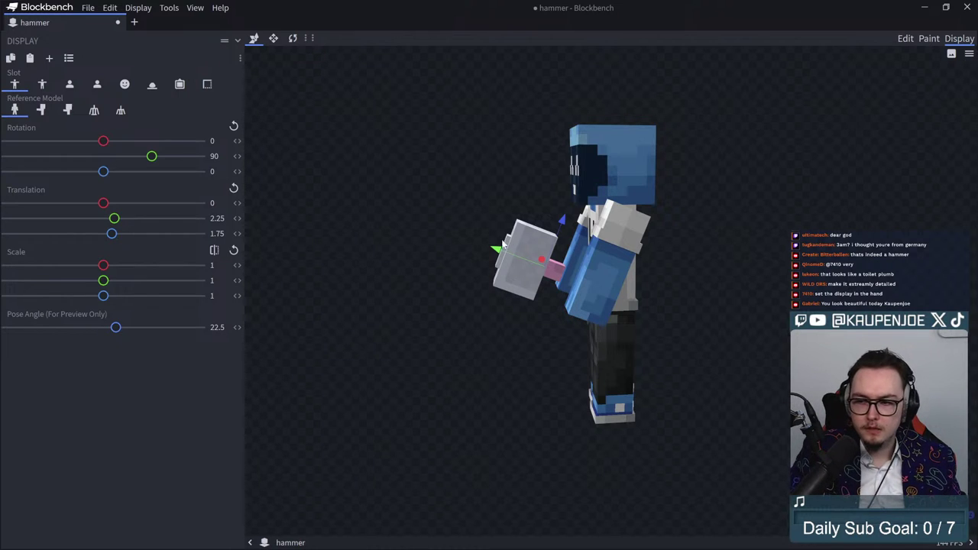
{"action": "left_click_drag", "start_coordinate": [504, 244], "coordinate": [476, 227]}
{"action": "left_click_drag", "start_coordinate": [517, 352], "coordinate": [775, 366]}
{"action": "mouse_move", "coordinate": [747, 223]}
{"action": "left_mouse_down"}
{"action": "mouse_move", "coordinate": [736, 228]}
{"action": "mouse_move", "coordinate": [747, 224]}
{"action": "left_mouse_up"}
{"action": "left_click_drag", "start_coordinate": [760, 348], "coordinate": [507, 383]}
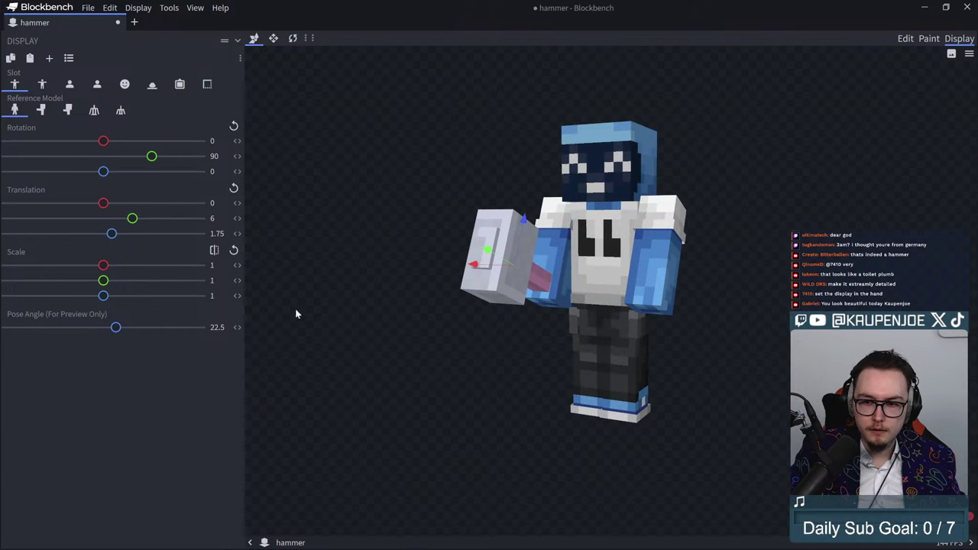
{"action": "left_click_drag", "start_coordinate": [329, 239], "coordinate": [412, 386]}
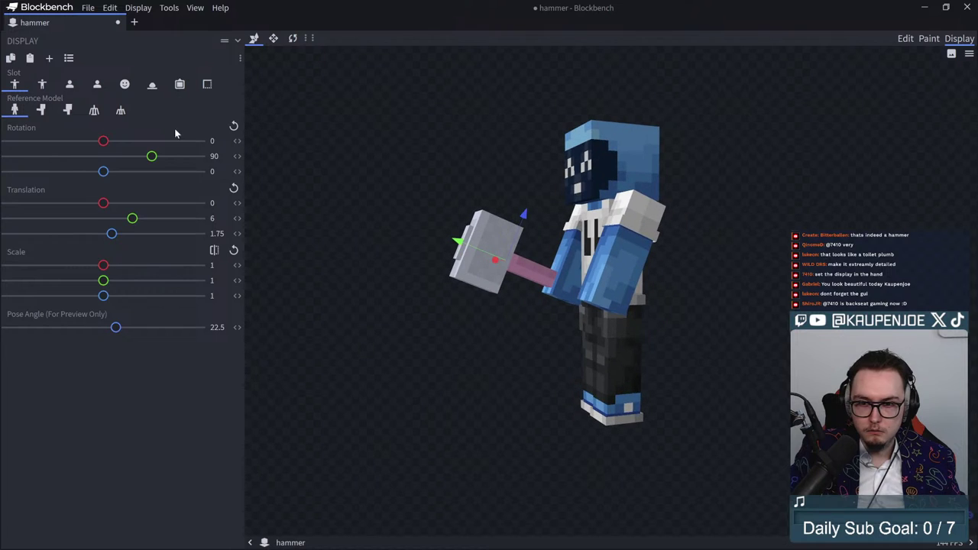
Step: Set the hammer's Y rotation to 90 for the third-person left hand, matching the right-hand slot
{"action": "left_click", "coordinate": [42, 84]}
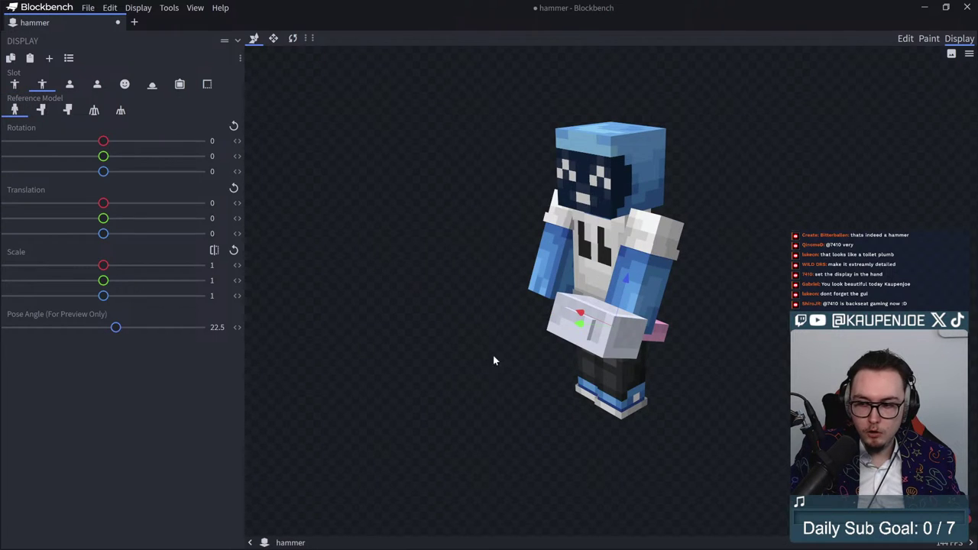
{"action": "left_click", "coordinate": [15, 84]}
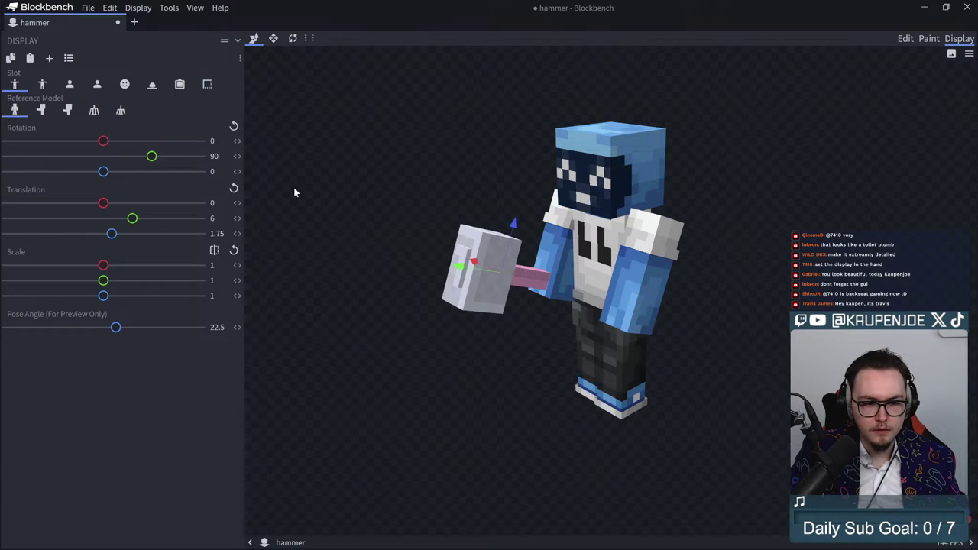
{"action": "left_click", "coordinate": [42, 85]}
{"action": "key", "text": "ctrl+a"}
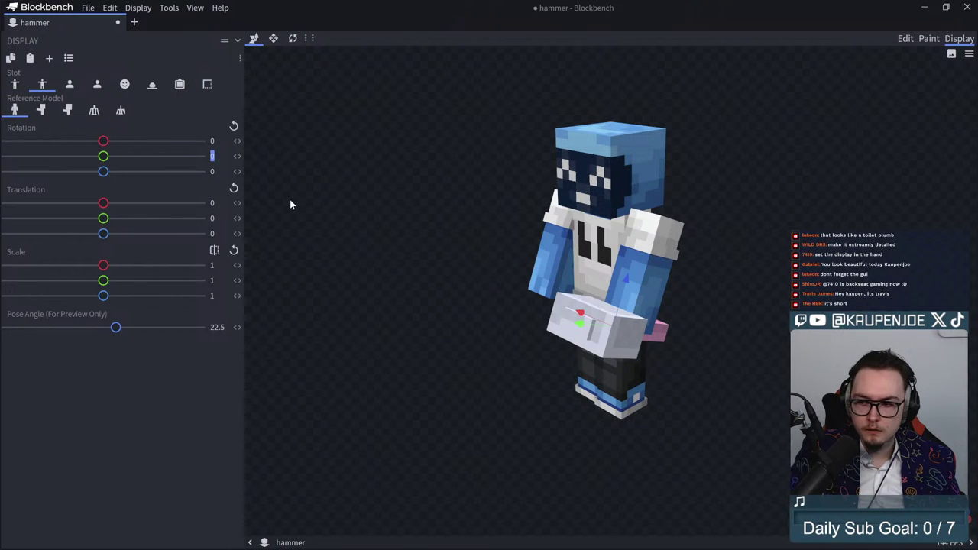
{"action": "type", "text": "90"}
Step: Set the third-person left hand's Y translation to 6 and Z translation to 1.75, comparing against the right-hand slot
{"action": "left_click", "coordinate": [15, 84]}
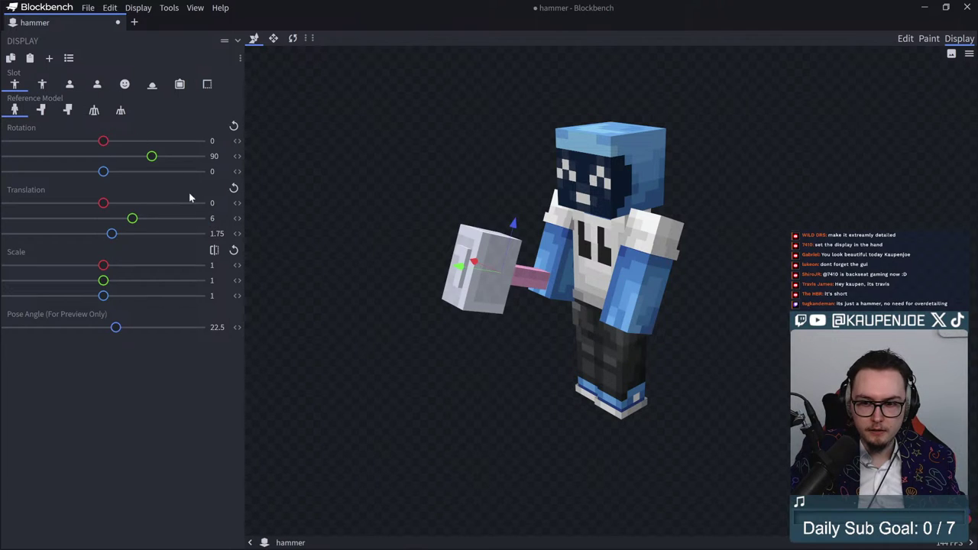
{"action": "left_click", "coordinate": [42, 84]}
{"action": "type", "text": "6"}
{"action": "left_click_drag", "start_coordinate": [221, 234], "coordinate": [193, 231]}
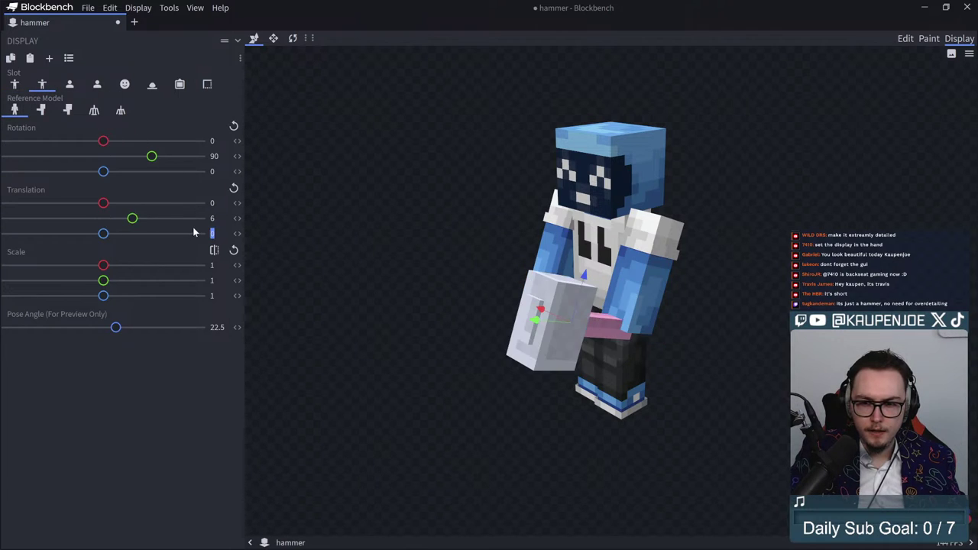
{"action": "type", "text": "1-7"}
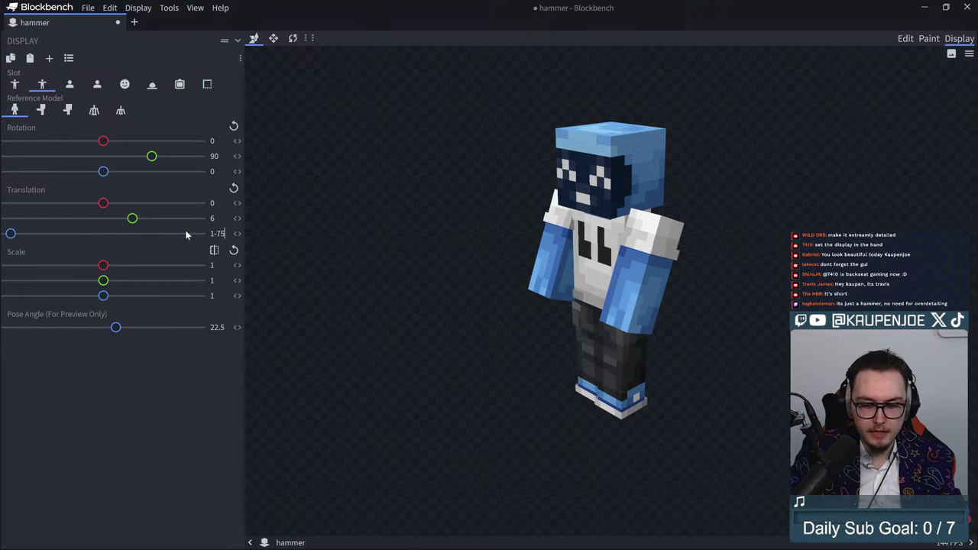
{"action": "type", "text": "5"}
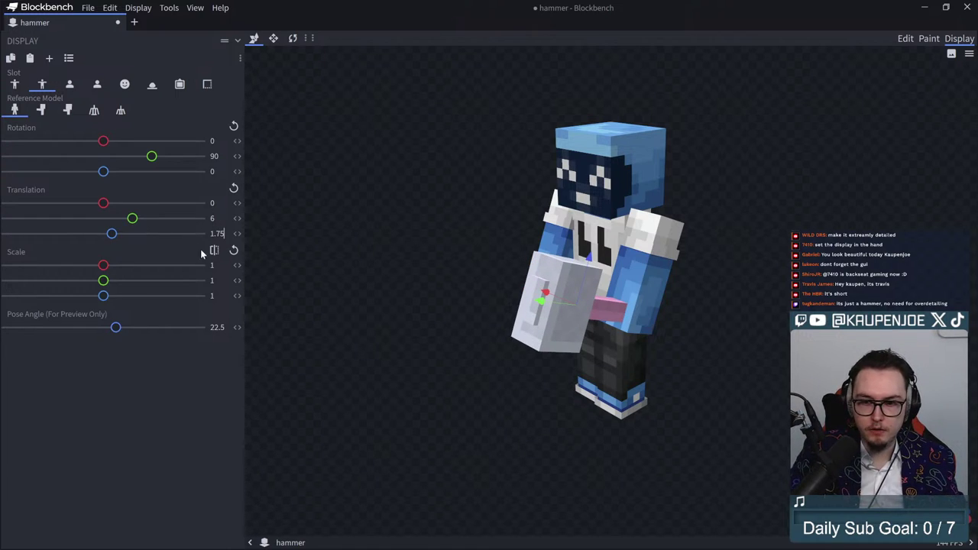
{"action": "left_click", "coordinate": [15, 84]}
{"action": "left_click", "coordinate": [39, 84]}
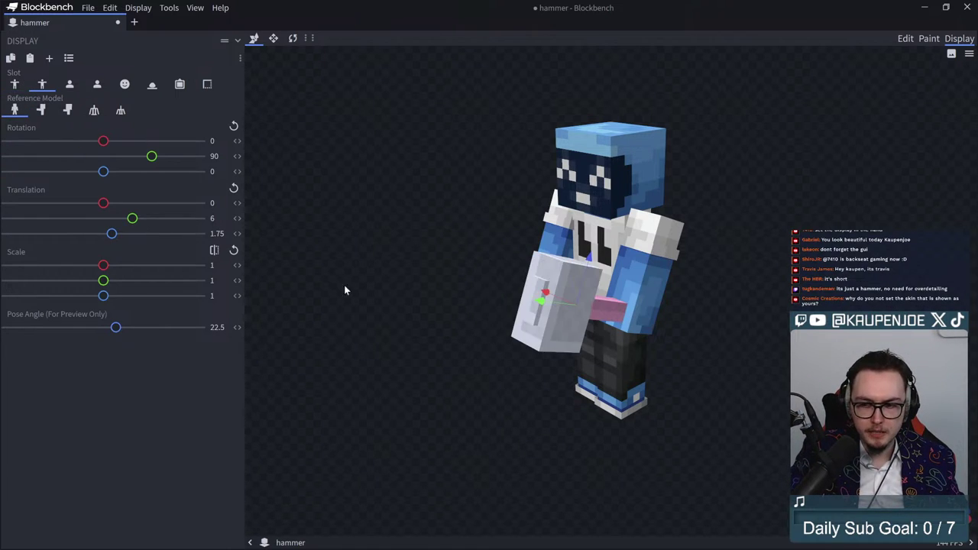
{"action": "left_click_drag", "start_coordinate": [438, 415], "coordinate": [331, 438]}
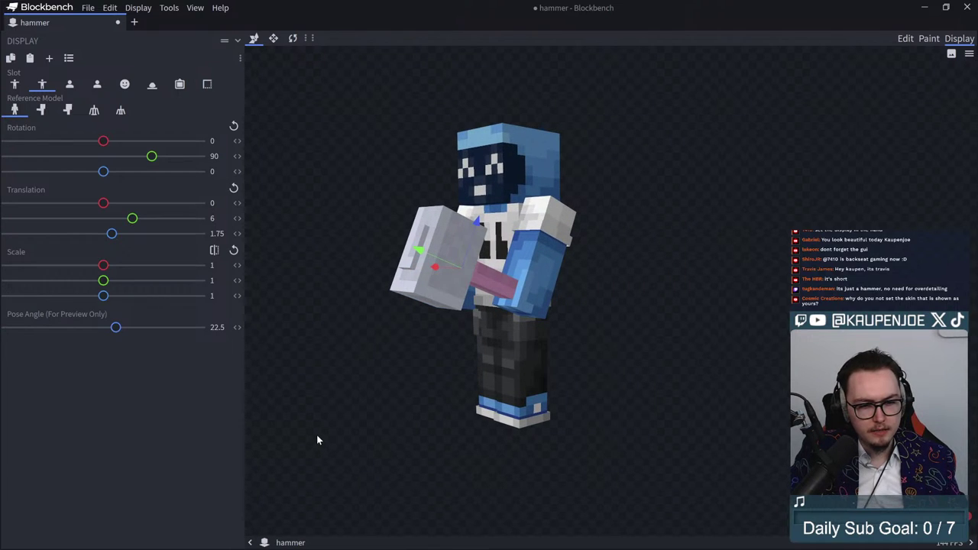
{"action": "left_click_drag", "start_coordinate": [286, 400], "coordinate": [325, 418]}
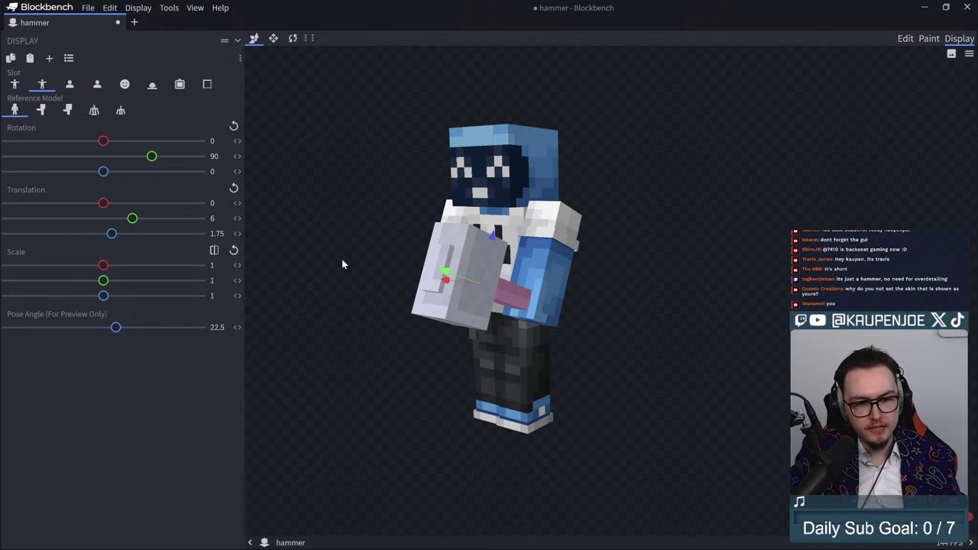
{"action": "left_click_drag", "start_coordinate": [356, 408], "coordinate": [544, 465]}
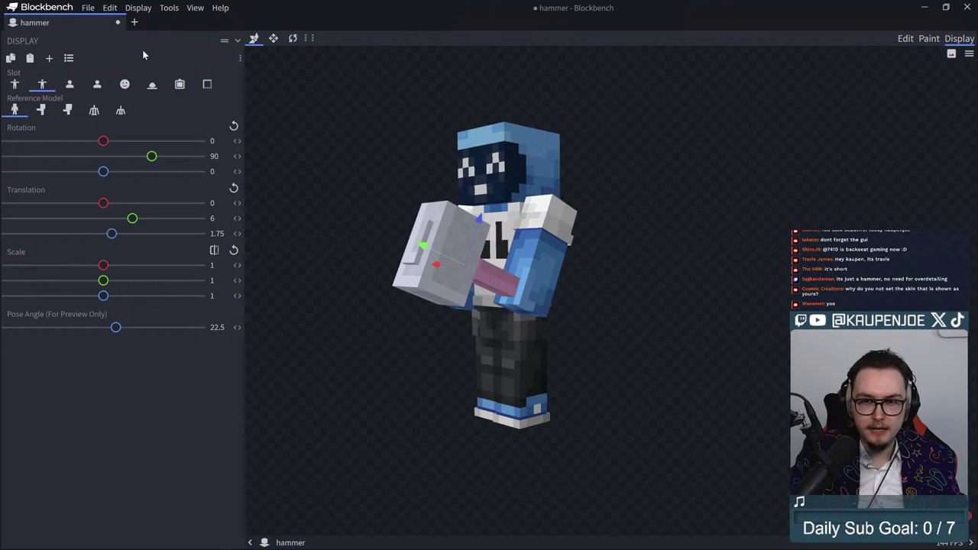
Step: Return to Edit mode and create a 16x texture template named hammer for all of the hammer's cubes
{"action": "left_click", "coordinate": [906, 39]}
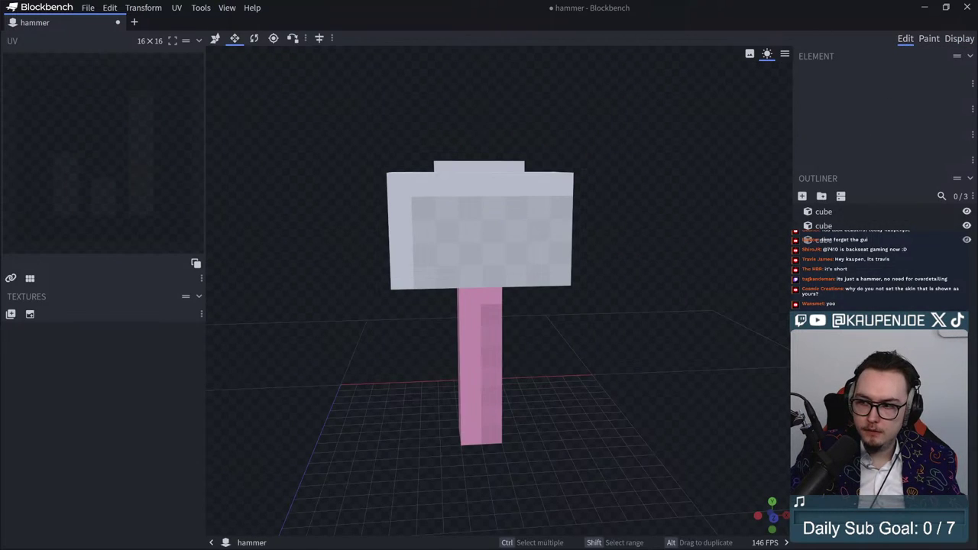
{"action": "left_click", "coordinate": [481, 304]}
{"action": "left_click", "coordinate": [16, 332]}
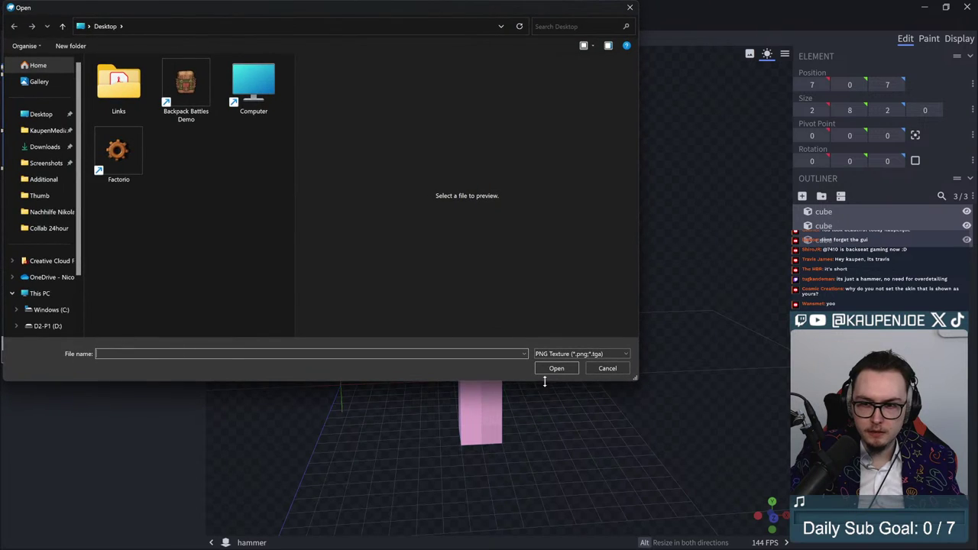
{"action": "key", "text": "Escape"}
{"action": "left_click", "coordinate": [30, 328]}
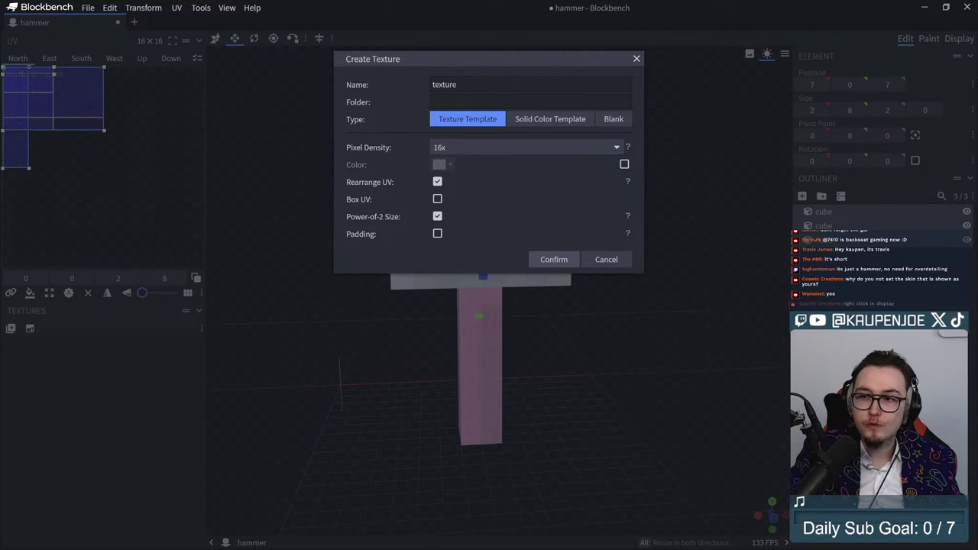
{"action": "type", "text": "hammer"}
{"action": "key", "text": "Return"}
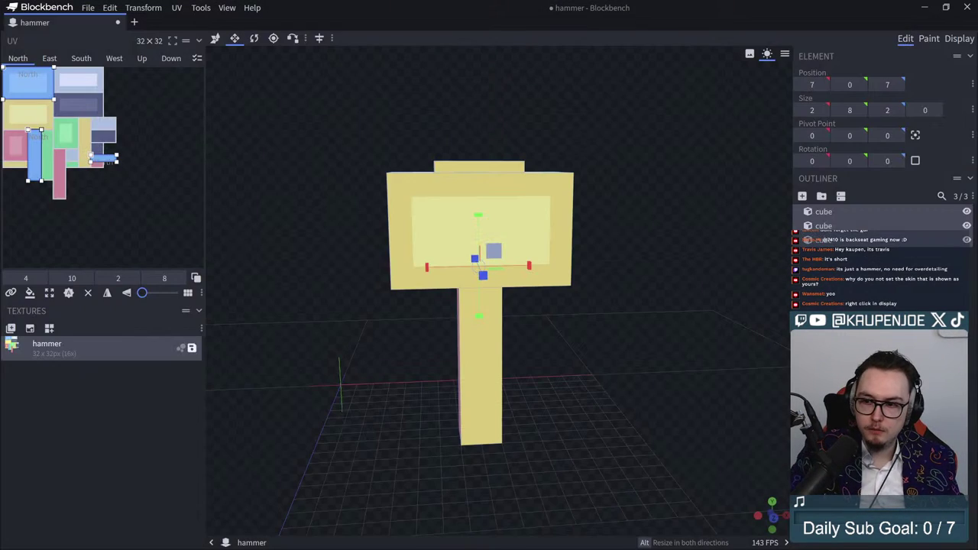
Step: Select the hammer's handle and import iron_ingot_6x.png as an additional texture
{"action": "left_click_drag", "start_coordinate": [309, 366], "coordinate": [334, 375]}
{"action": "left_click", "coordinate": [81, 439]}
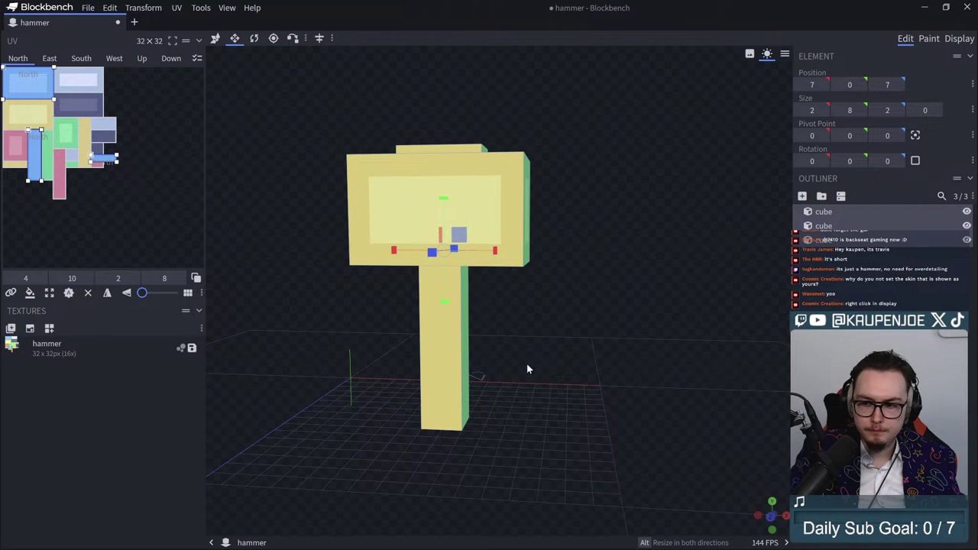
{"action": "left_click", "coordinate": [443, 337]}
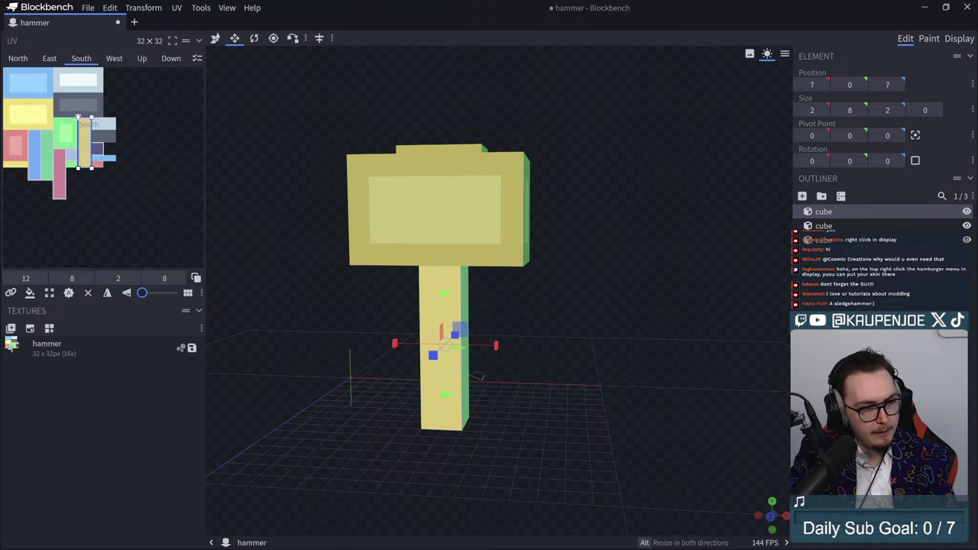
{"action": "left_click_drag", "start_coordinate": [3, 282], "coordinate": [92, 203]}
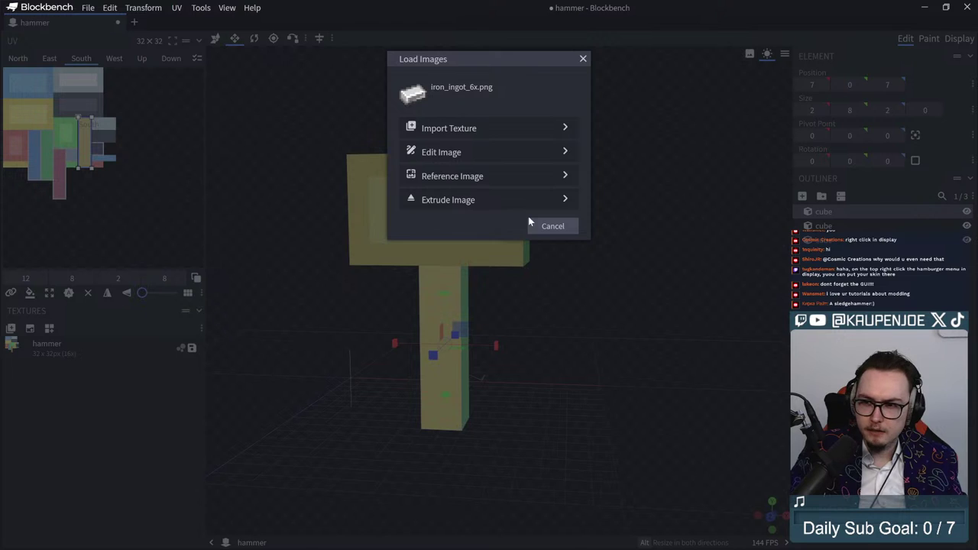
{"action": "left_click", "coordinate": [486, 131]}
{"action": "left_click", "coordinate": [476, 164]}
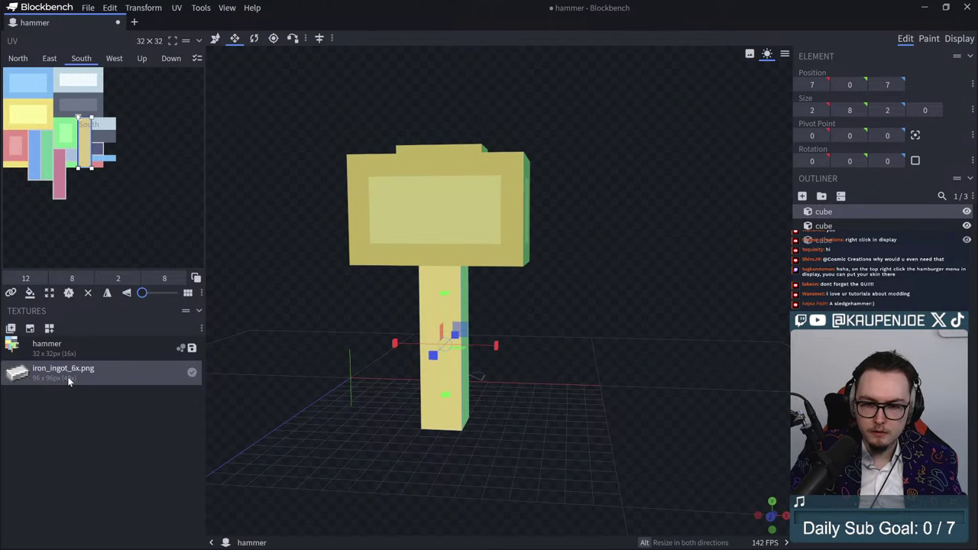
Step: Try to place the iron ingot texture on the hammer's UV layout, and look at that texture's properties
{"action": "left_click_drag", "start_coordinate": [68, 381], "coordinate": [50, 106]}
{"action": "key", "text": "ctrl+z"}
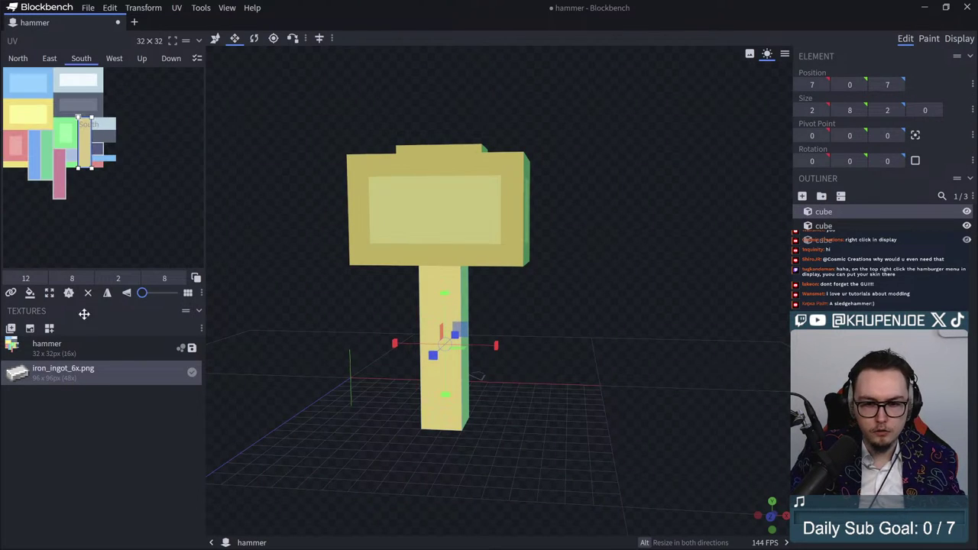
{"action": "double_click", "coordinate": [102, 369]}
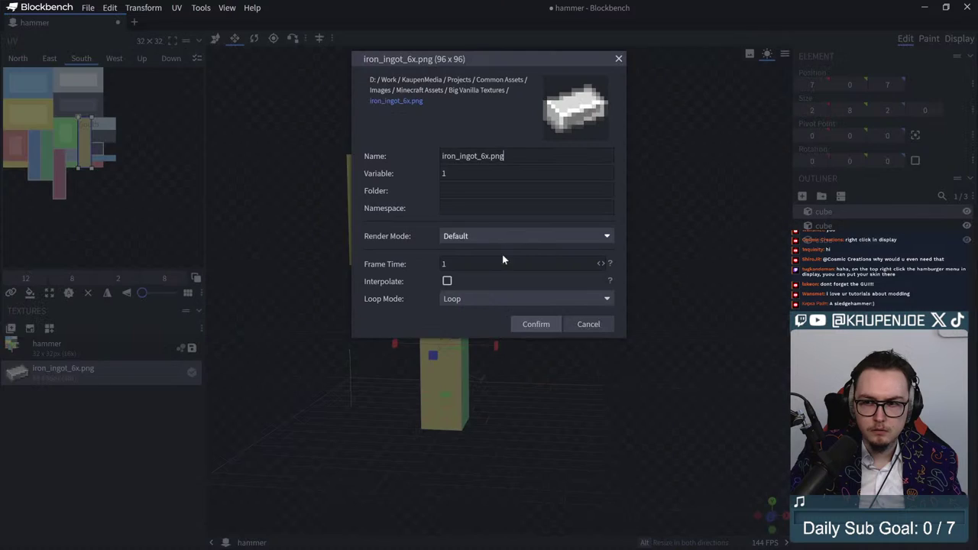
{"action": "left_click", "coordinate": [589, 324]}
Step: Open iron_ingot_6x.png as a separate image for editing and close it again
{"action": "left_click_drag", "start_coordinate": [17, 372], "coordinate": [277, 280]}
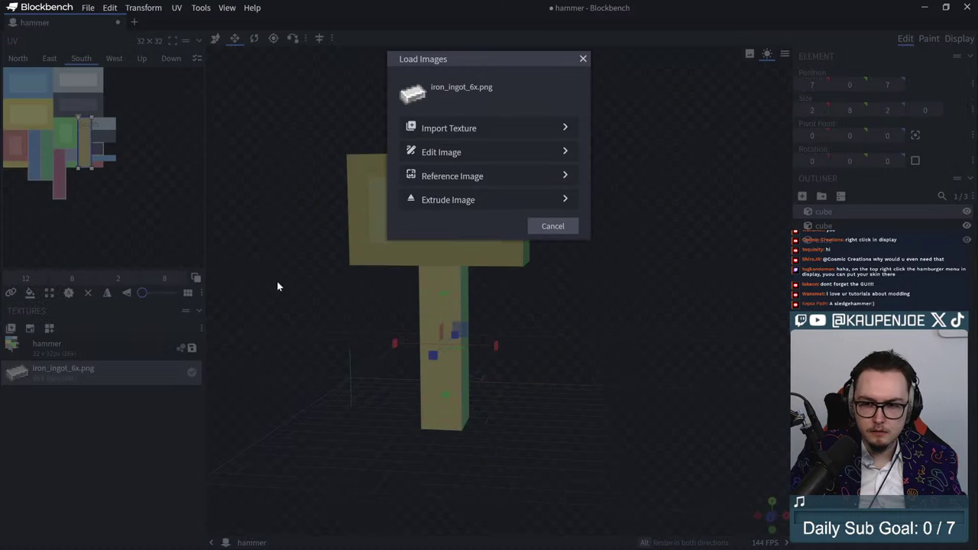
{"action": "left_click", "coordinate": [470, 162]}
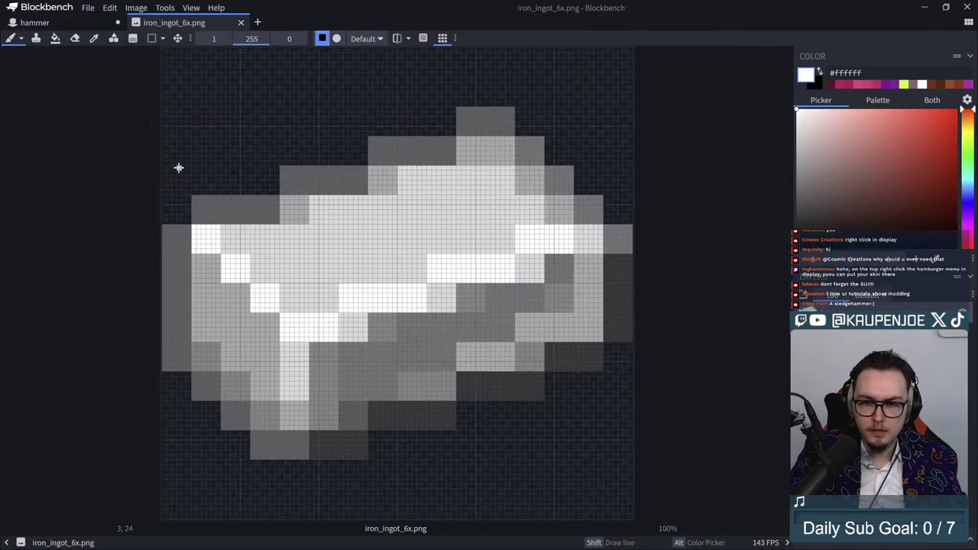
{"action": "left_click", "coordinate": [244, 29]}
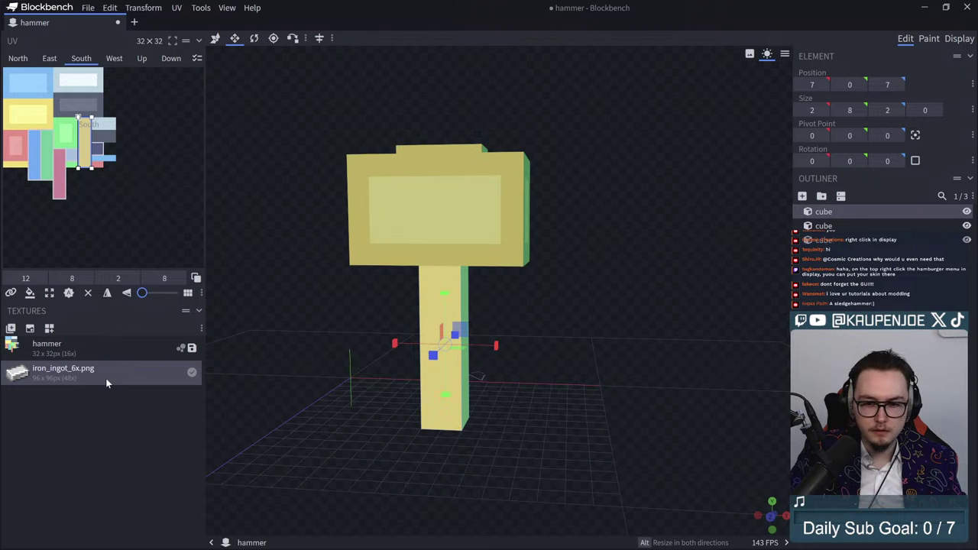
Step: Try the iron ingot texture on the handle's south face, undo it, and compare the handle's north and south UV areas
{"action": "left_click_drag", "start_coordinate": [106, 374], "coordinate": [83, 117]}
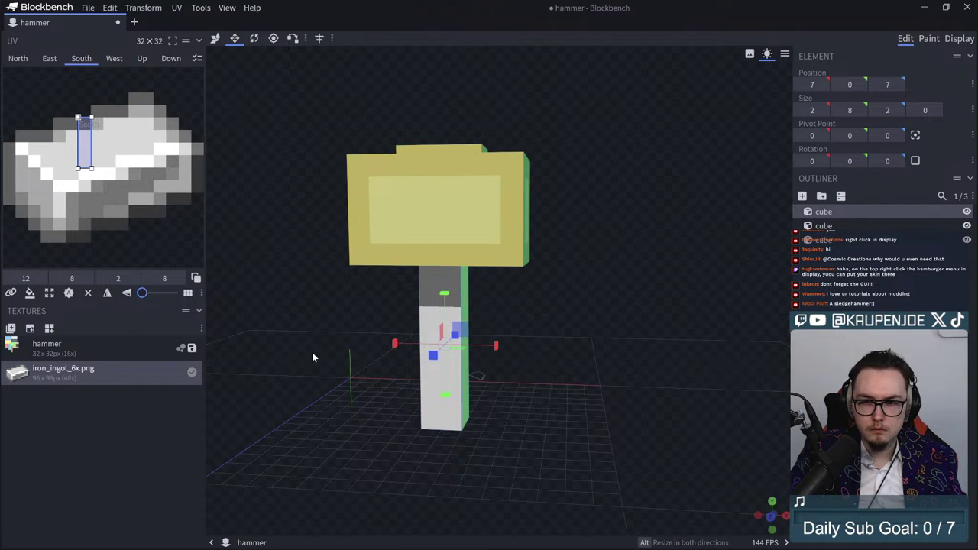
{"action": "key", "text": "ctrl+z"}
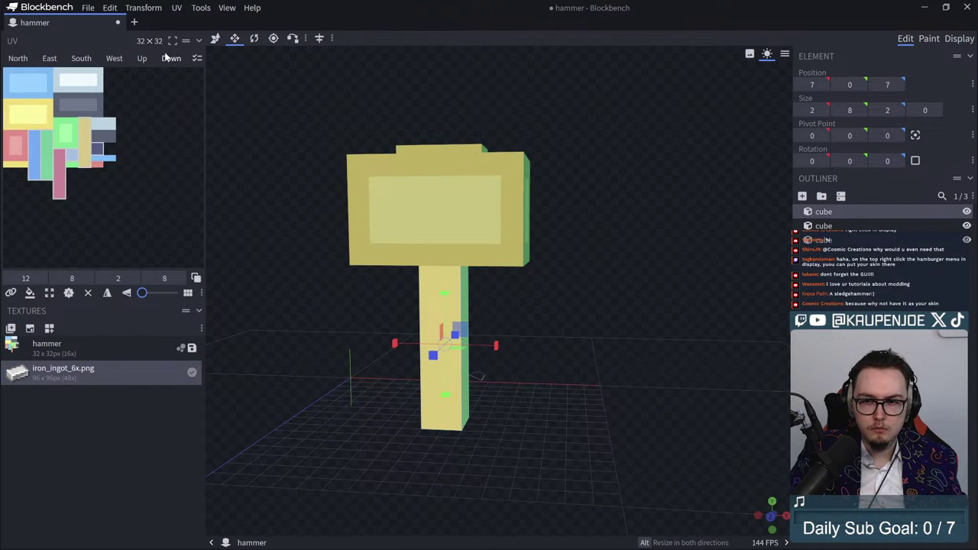
{"action": "left_click", "coordinate": [18, 58]}
{"action": "left_click", "coordinate": [73, 60]}
{"action": "left_click", "coordinate": [29, 59]}
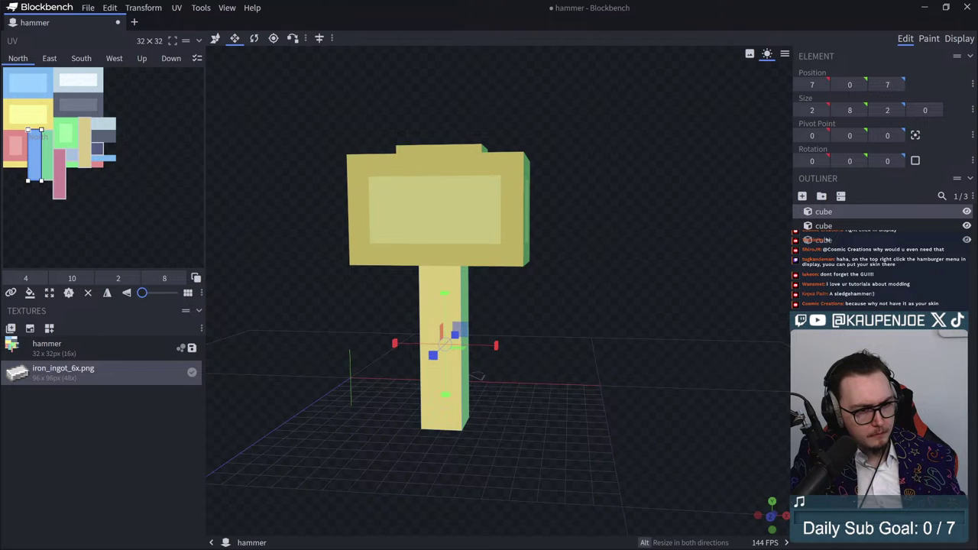
Step: Import pink_garnet_block-6x.png as a texture, keeping its current file path
{"action": "left_click_drag", "start_coordinate": [0, 153], "coordinate": [207, 184]}
{"action": "left_click", "coordinate": [496, 131]}
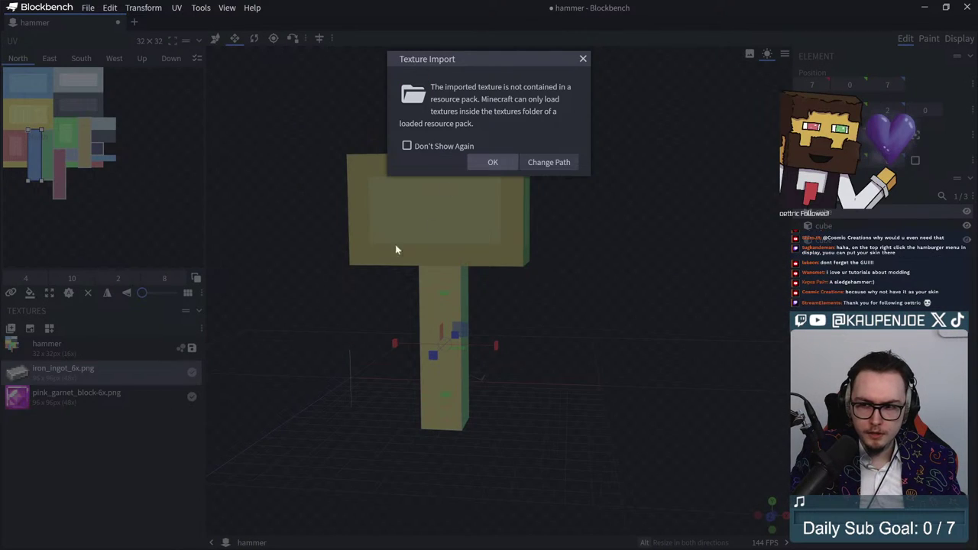
{"action": "left_click", "coordinate": [493, 162]}
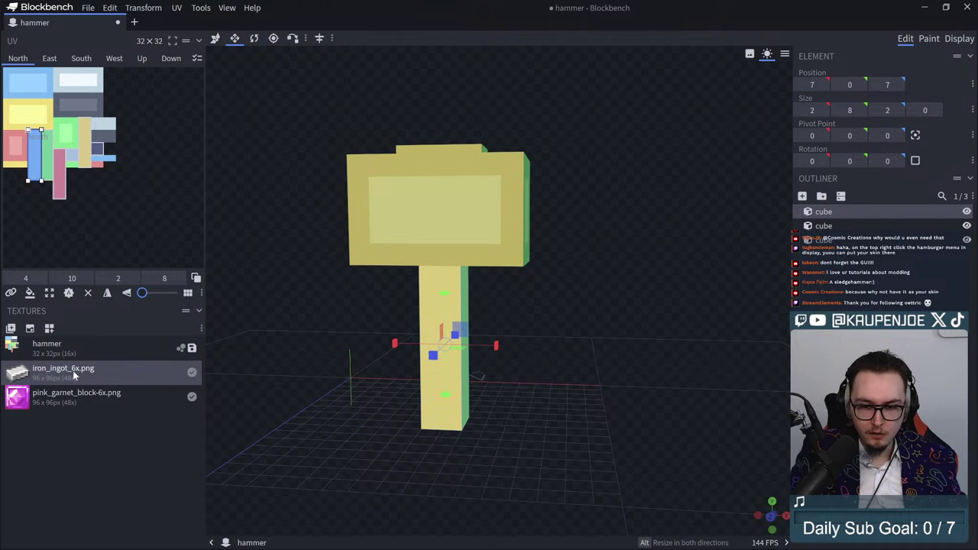
Step: Try the pink garnet block texture on the south face of the hammer head and undo it
{"action": "left_click_drag", "start_coordinate": [76, 393], "coordinate": [236, 313]}
{"action": "left_click", "coordinate": [49, 58]}
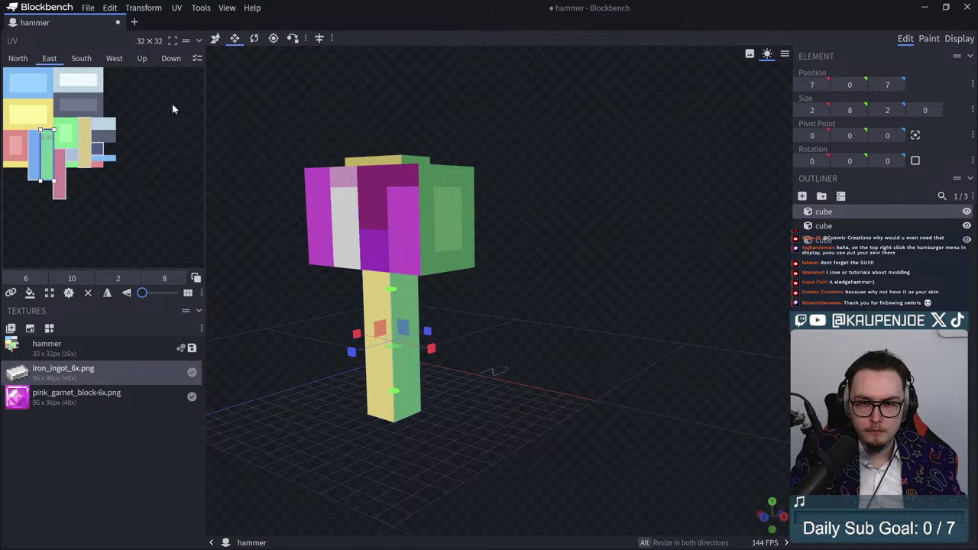
{"action": "left_click", "coordinate": [334, 200]}
{"action": "left_click_drag", "start_coordinate": [246, 98], "coordinate": [273, 98]}
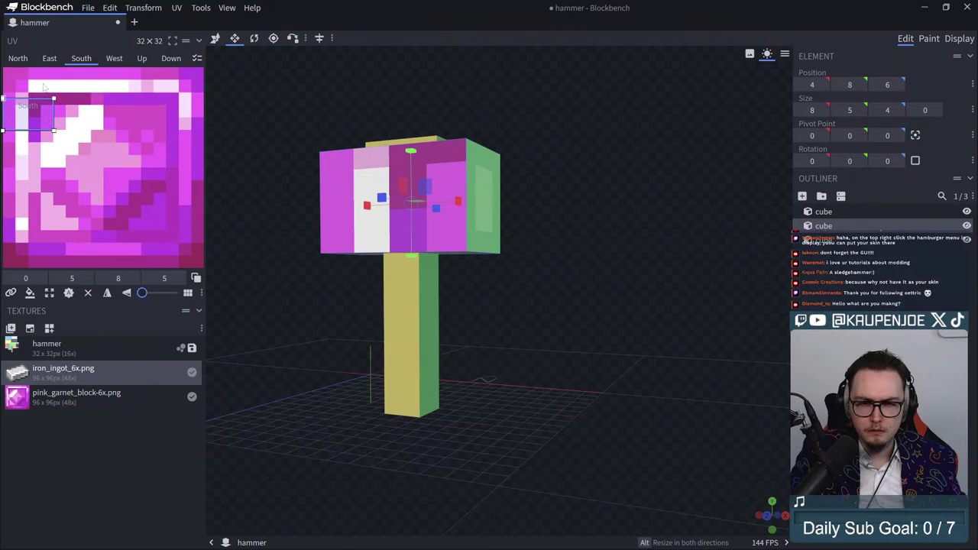
{"action": "key", "text": "ctrl+z"}
Step: Select all of the hammer's cubes and faces, and examine the hammer texture's properties without changing them
{"action": "left_click_drag", "start_coordinate": [301, 134], "coordinate": [179, 169]}
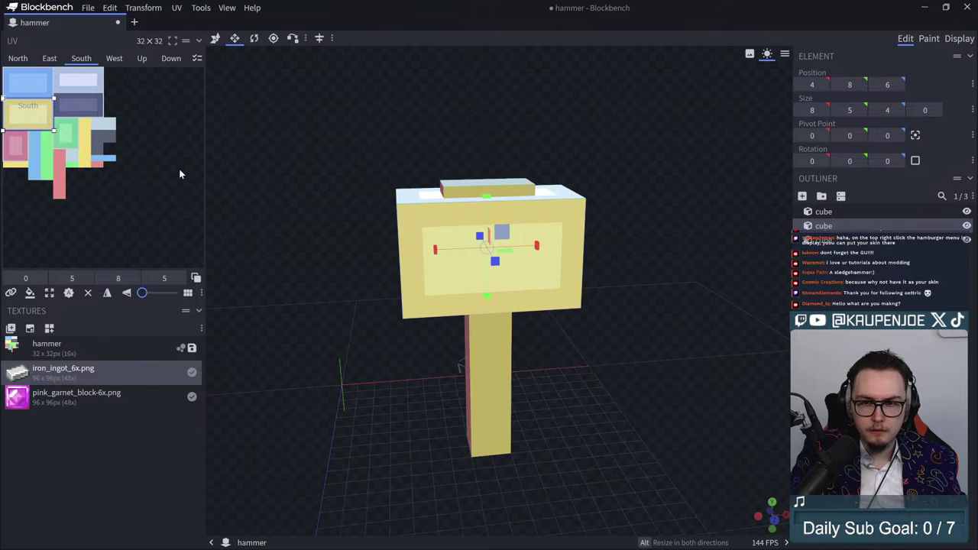
{"action": "left_click", "coordinate": [186, 175]}
{"action": "key", "text": "ctrl+a"}
{"action": "key", "text": "ctrl+a"}
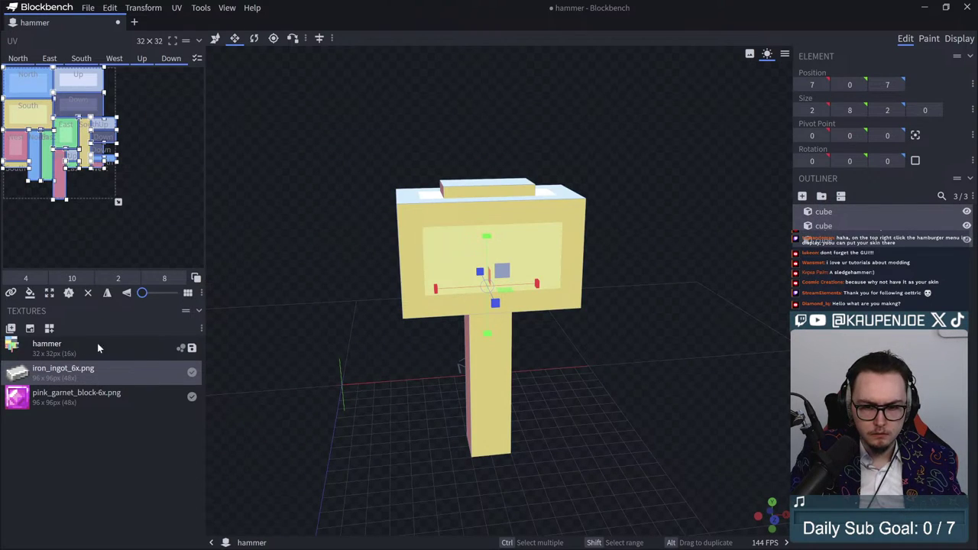
{"action": "right_click", "coordinate": [77, 348]}
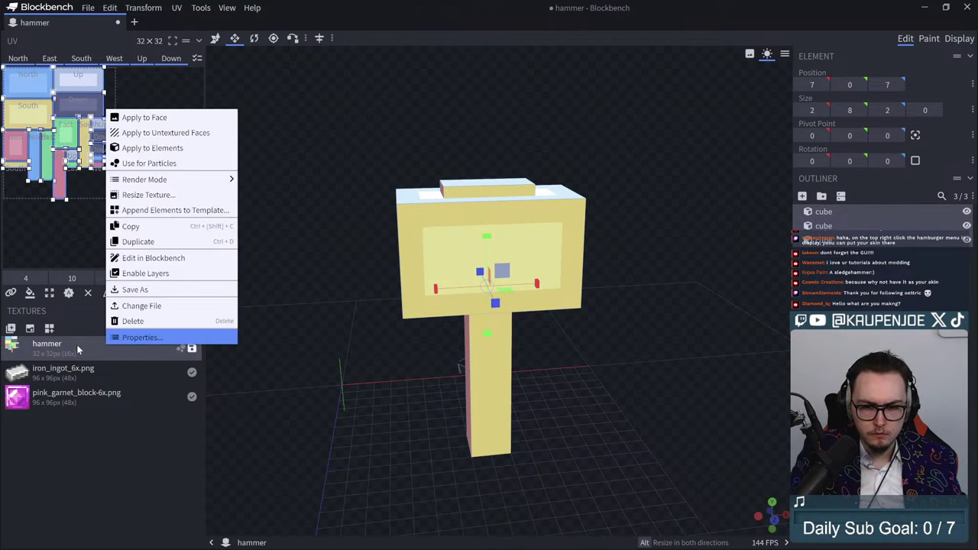
{"action": "left_click", "coordinate": [133, 337]}
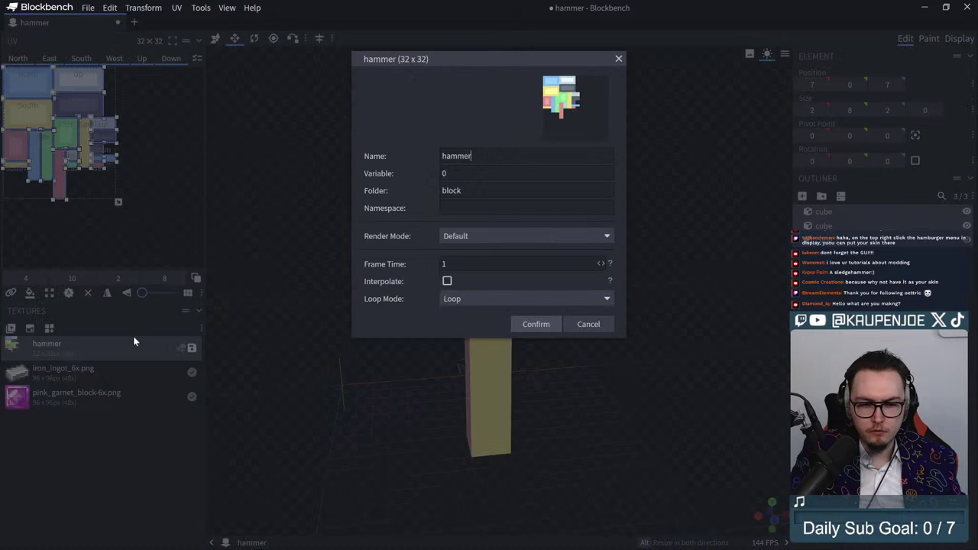
{"action": "left_click", "coordinate": [480, 240]}
{"action": "left_click", "coordinate": [420, 259]}
{"action": "left_click", "coordinate": [460, 297]}
{"action": "left_click", "coordinate": [416, 291]}
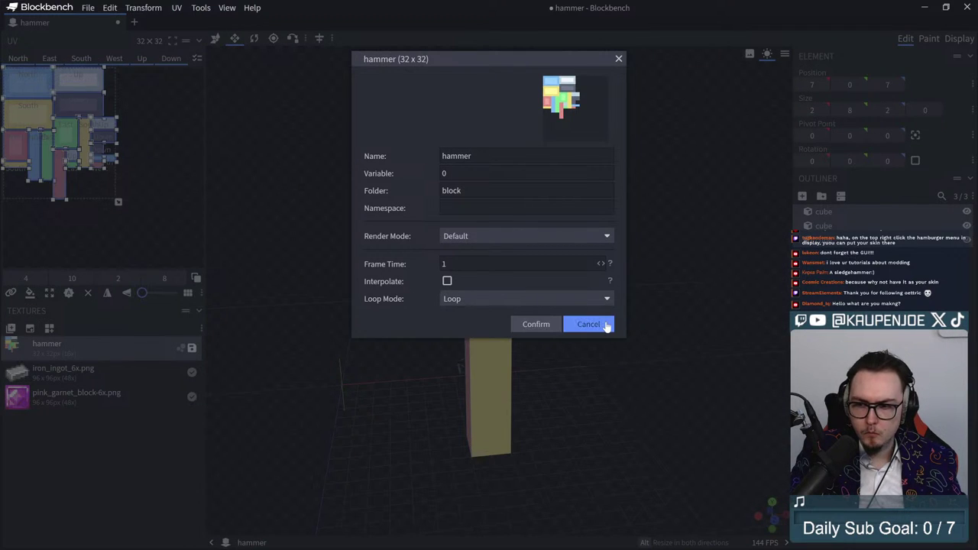
{"action": "left_click", "coordinate": [590, 324]}
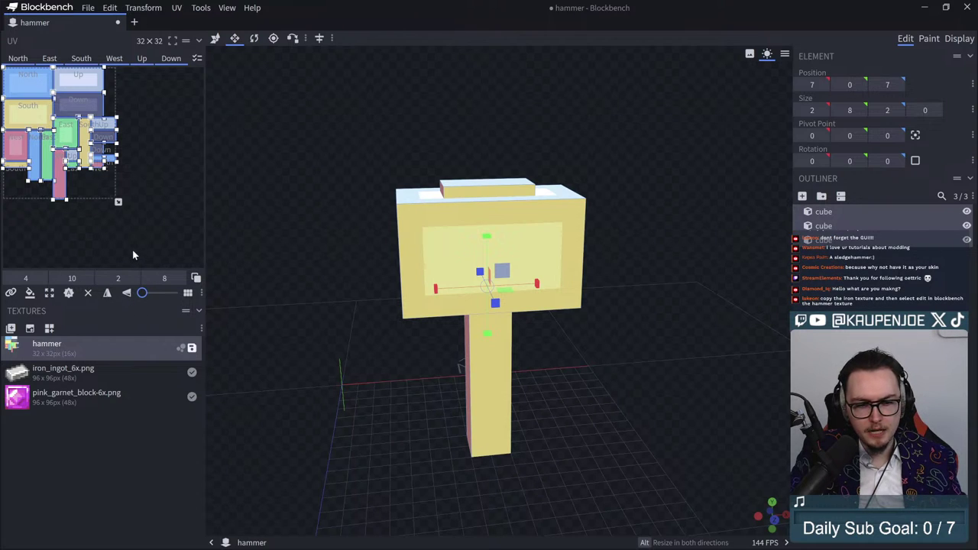
{"action": "left_click", "coordinate": [88, 374]}
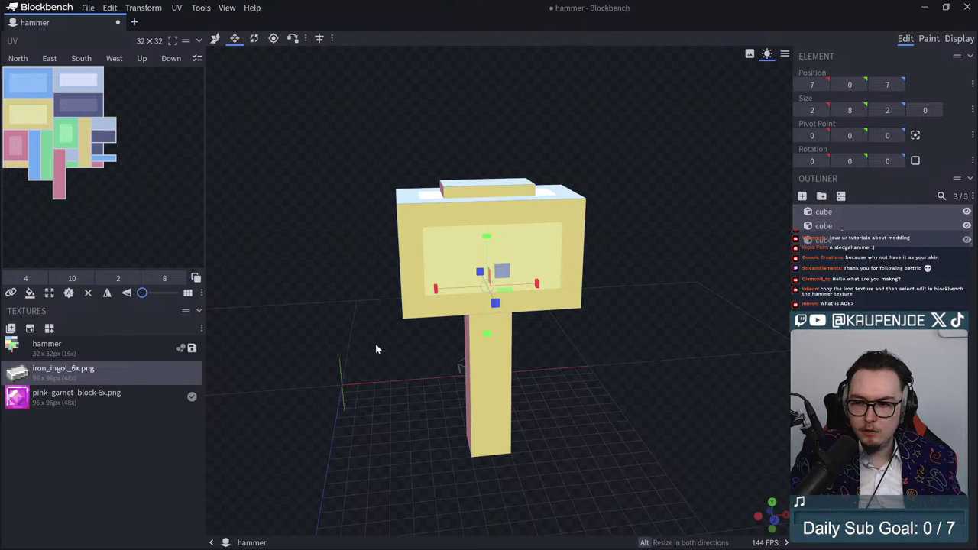
{"action": "left_click_drag", "start_coordinate": [375, 348], "coordinate": [359, 397]}
{"action": "left_click", "coordinate": [369, 435]}
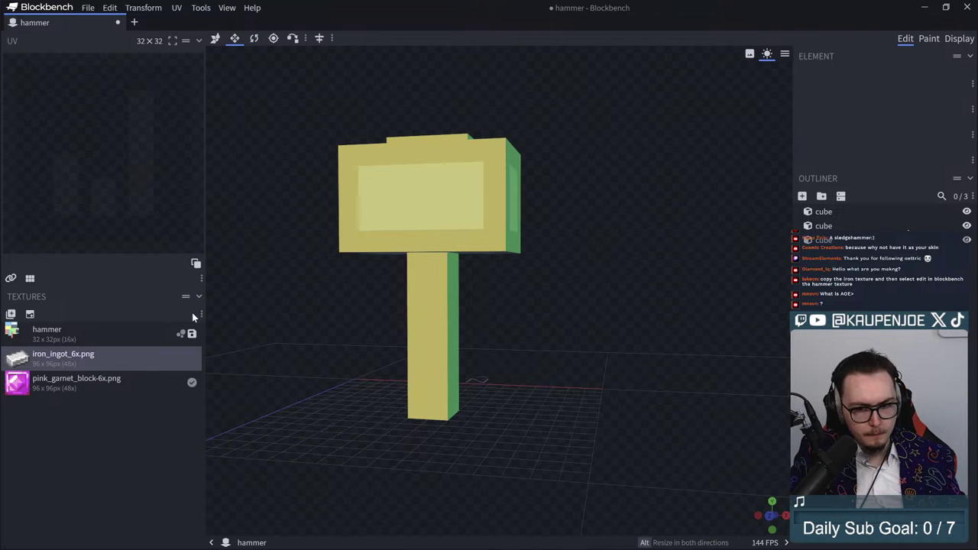
{"action": "right_click", "coordinate": [117, 206]}
{"action": "left_click", "coordinate": [98, 182]}
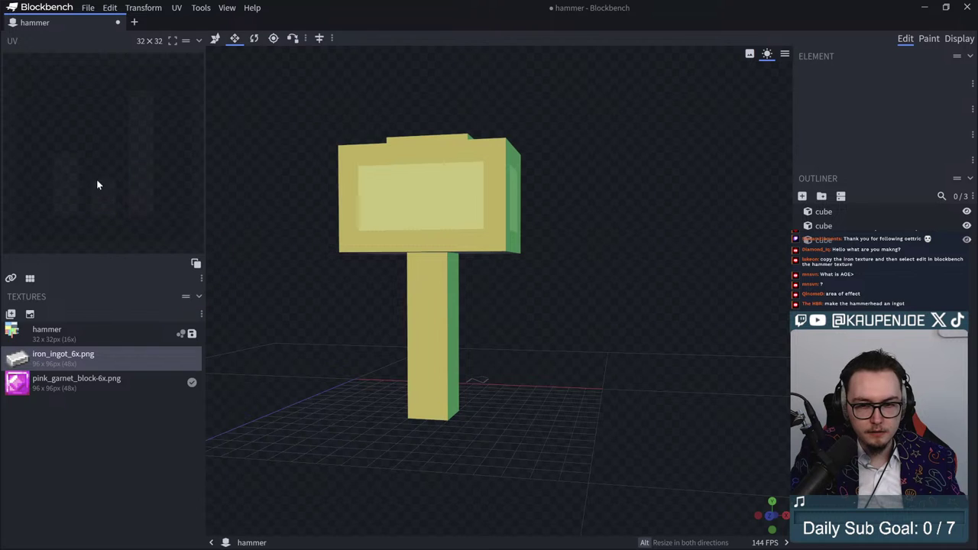
{"action": "left_click_drag", "start_coordinate": [249, 235], "coordinate": [327, 301]}
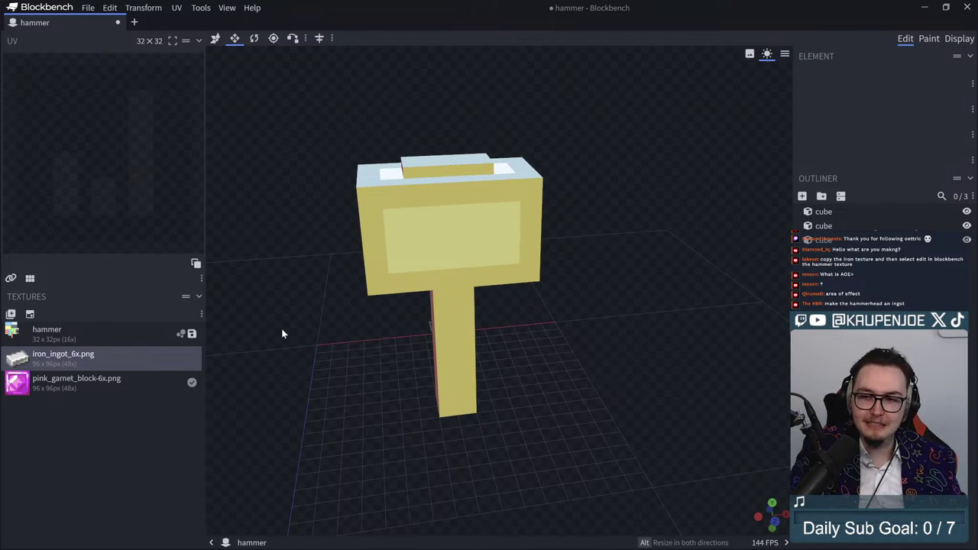
Step: Select the hammer head, switch to Paint mode and bring up the iron ingot texture in the paint area
{"action": "left_click", "coordinate": [428, 268]}
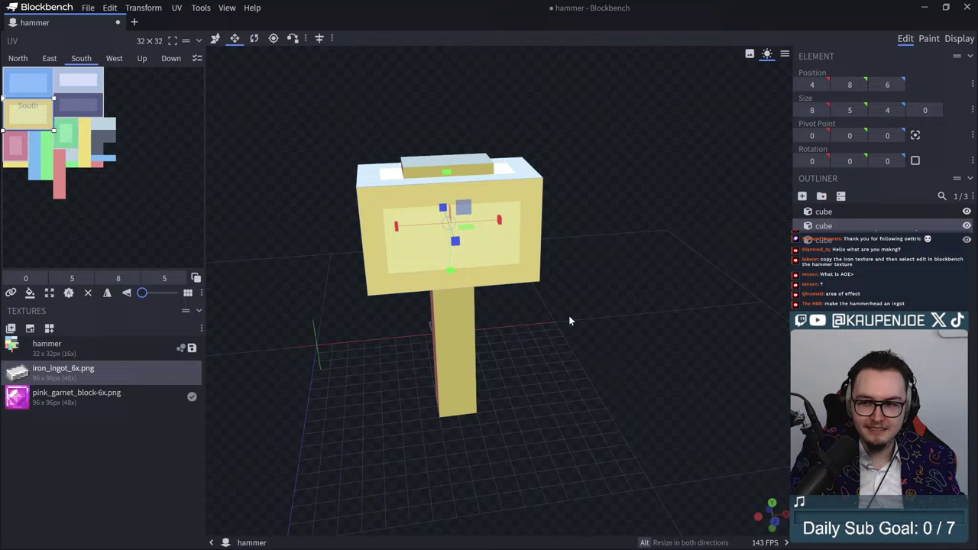
{"action": "left_click", "coordinate": [927, 39]}
{"action": "left_click", "coordinate": [100, 386]}
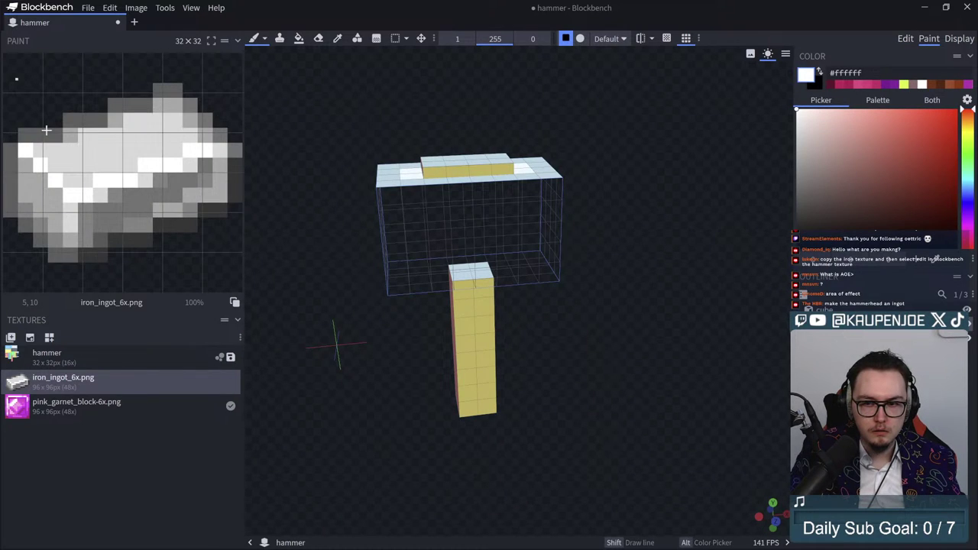
Step: Try to paste the pink garnet block image onto the iron ingot texture as a layer and transfer it to the hammer texture
{"action": "left_click", "coordinate": [119, 360]}
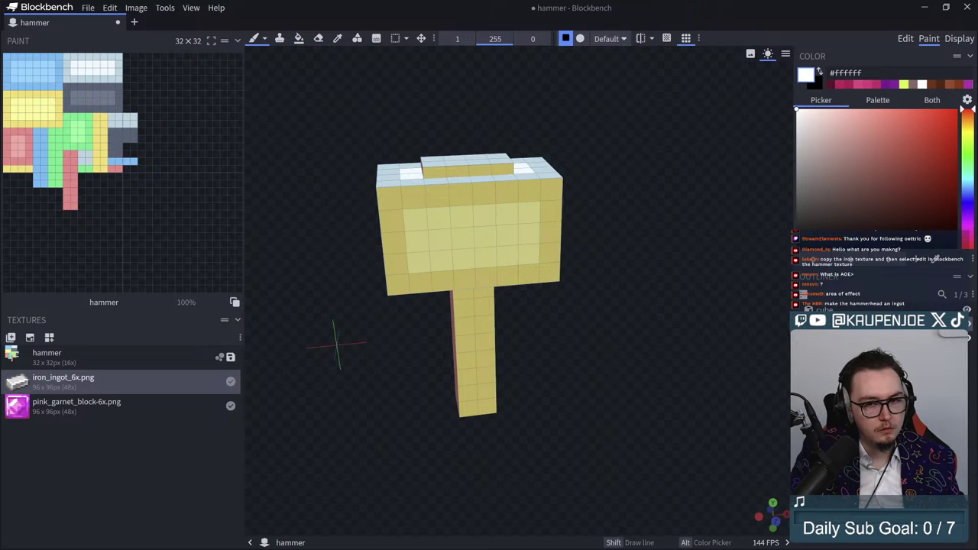
{"action": "key", "text": "ctrl+v"}
{"action": "left_click", "coordinate": [448, 151]}
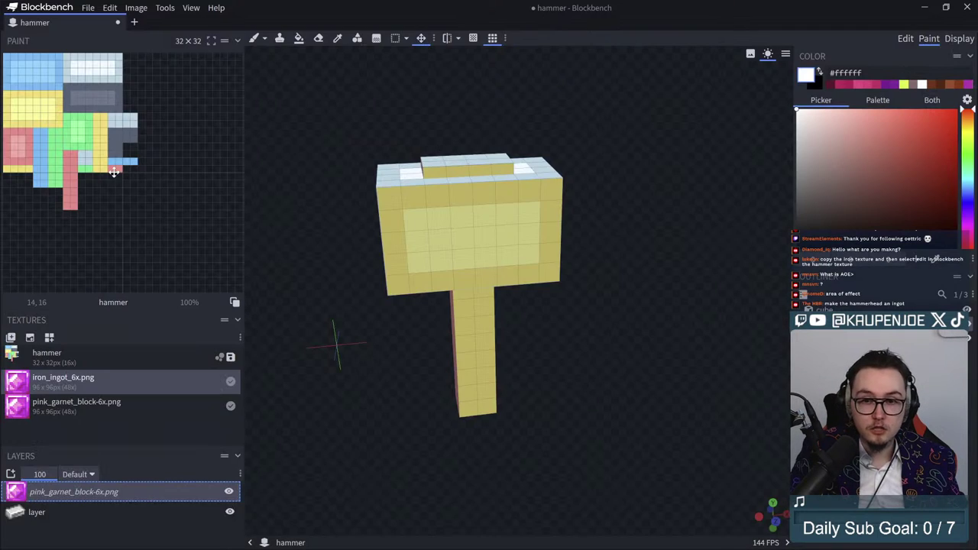
{"action": "mouse_move", "coordinate": [120, 494]}
{"action": "left_mouse_down"}
{"action": "mouse_move", "coordinate": [97, 184]}
{"action": "mouse_move", "coordinate": [94, 519]}
{"action": "mouse_move", "coordinate": [81, 515]}
{"action": "mouse_move", "coordinate": [68, 358]}
{"action": "left_mouse_up"}
{"action": "left_click", "coordinate": [74, 493]}
{"action": "left_click", "coordinate": [68, 358]}
{"action": "left_click", "coordinate": [95, 381]}
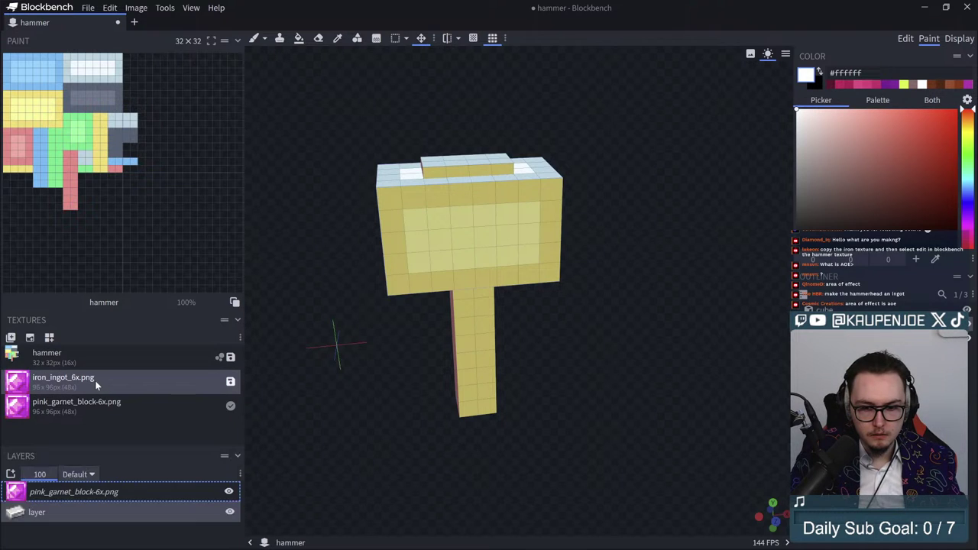
Step: Delete the iron_ingot_6x.png and pink_garnet_block-6x.png textures, undoing the accidental deletion of the hammer head
{"action": "key", "text": "Delete"}
{"action": "key", "text": "Delete"}
{"action": "left_click", "coordinate": [94, 381]}
{"action": "key", "text": "Delete"}
{"action": "key", "text": "ctrl+z"}
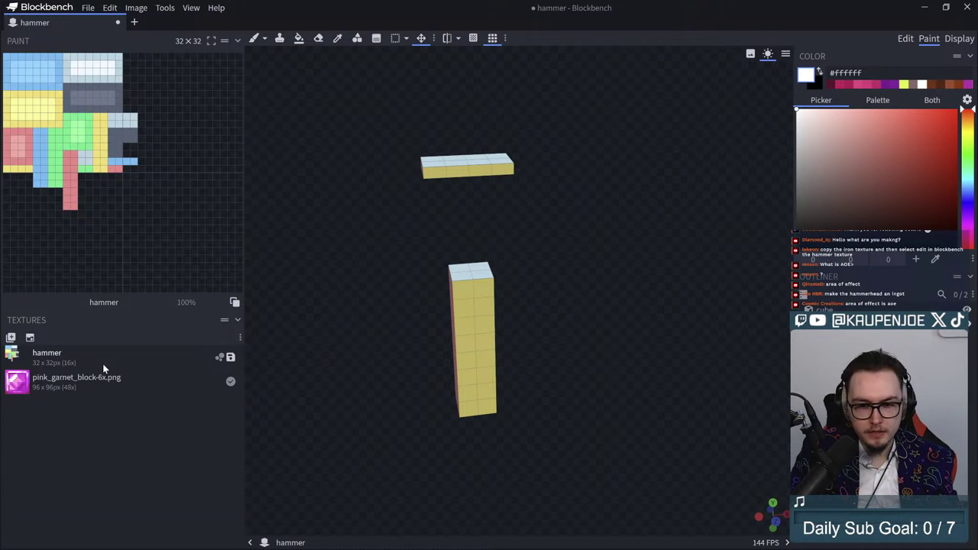
{"action": "left_click", "coordinate": [98, 374]}
{"action": "key", "text": "Delete"}
{"action": "left_click", "coordinate": [93, 357]}
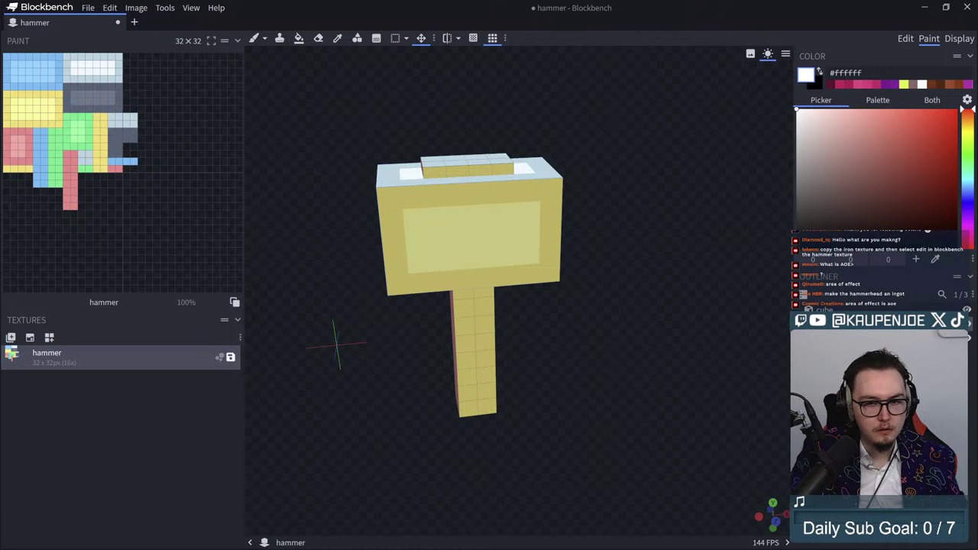
Step: Import pink_garnet_block-6x.png as a texture, keeping its current path, and apply it to the hammer head's front face
{"action": "left_click_drag", "start_coordinate": [0, 229], "coordinate": [407, 178]}
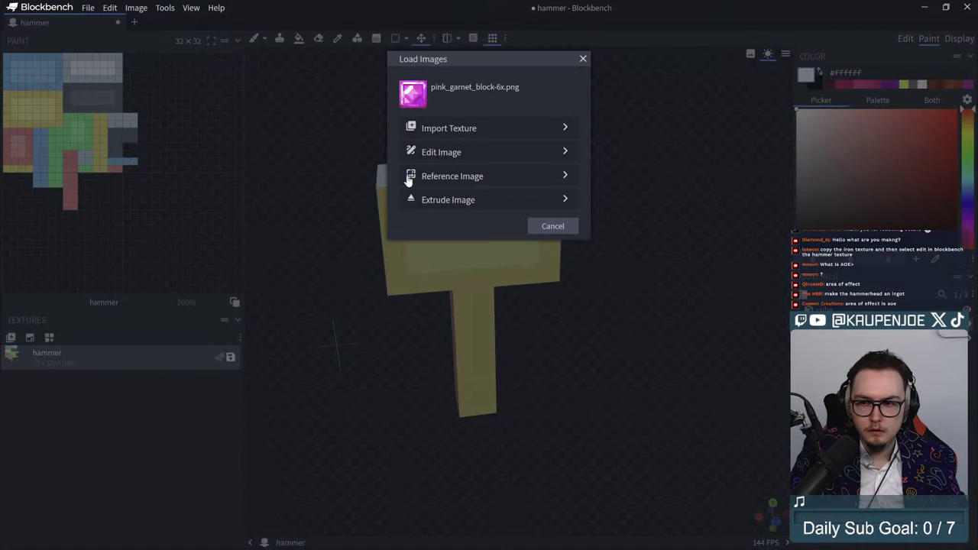
{"action": "left_click", "coordinate": [468, 129]}
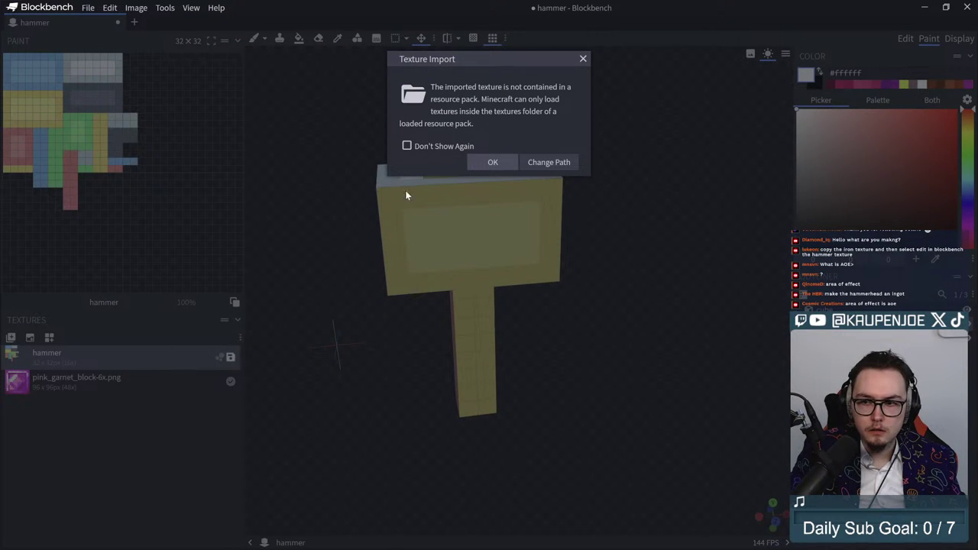
{"action": "left_click", "coordinate": [493, 162]}
{"action": "mouse_move", "coordinate": [77, 378]}
{"action": "left_mouse_down"}
{"action": "mouse_move", "coordinate": [87, 191]}
{"action": "mouse_move", "coordinate": [11, 156]}
{"action": "left_mouse_up"}
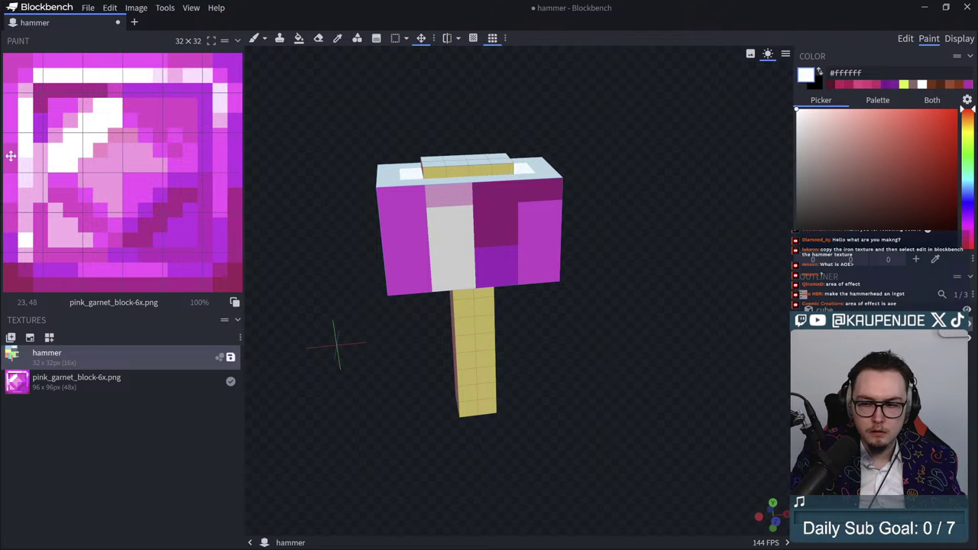
Step: Try shifting the pink garnet image in the paint area, undo the move and face texturing, and delete pink_garnet_block-6x.png
{"action": "left_click", "coordinate": [272, 302]}
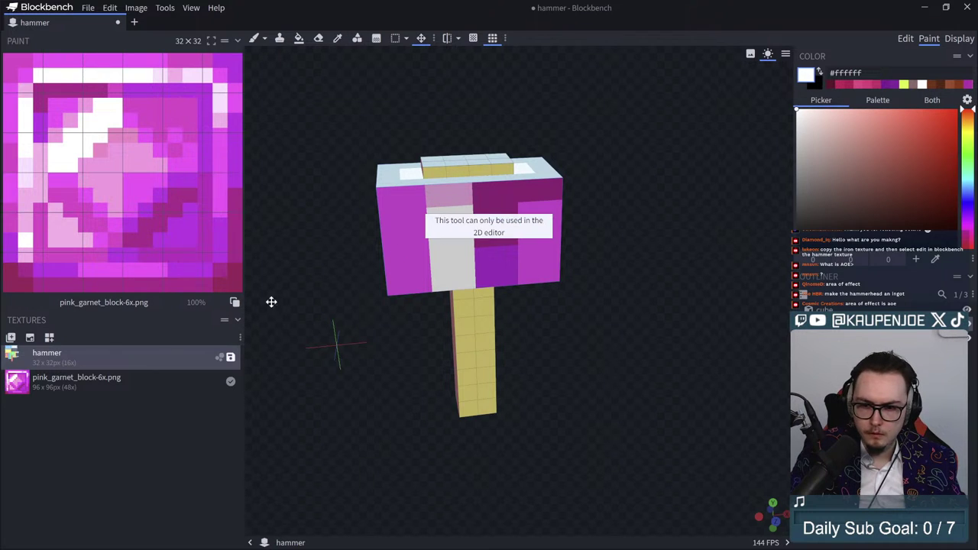
{"action": "left_click", "coordinate": [109, 391]}
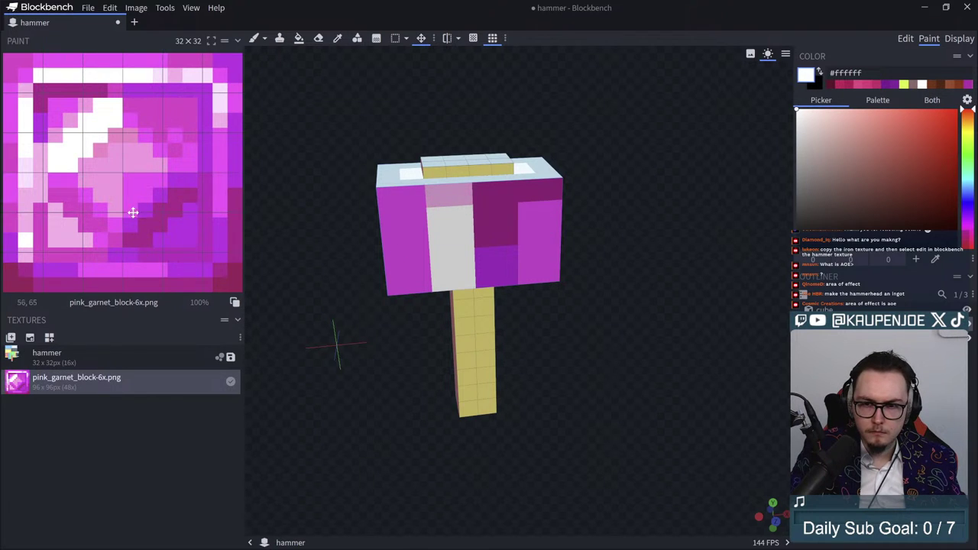
{"action": "mouse_move", "coordinate": [133, 212]}
{"action": "left_mouse_down"}
{"action": "mouse_move", "coordinate": [11, 190]}
{"action": "mouse_move", "coordinate": [9, 216]}
{"action": "mouse_move", "coordinate": [8, 190]}
{"action": "mouse_move", "coordinate": [0, 206]}
{"action": "mouse_move", "coordinate": [96, 194]}
{"action": "mouse_move", "coordinate": [71, 184]}
{"action": "mouse_move", "coordinate": [114, 203]}
{"action": "left_mouse_up"}
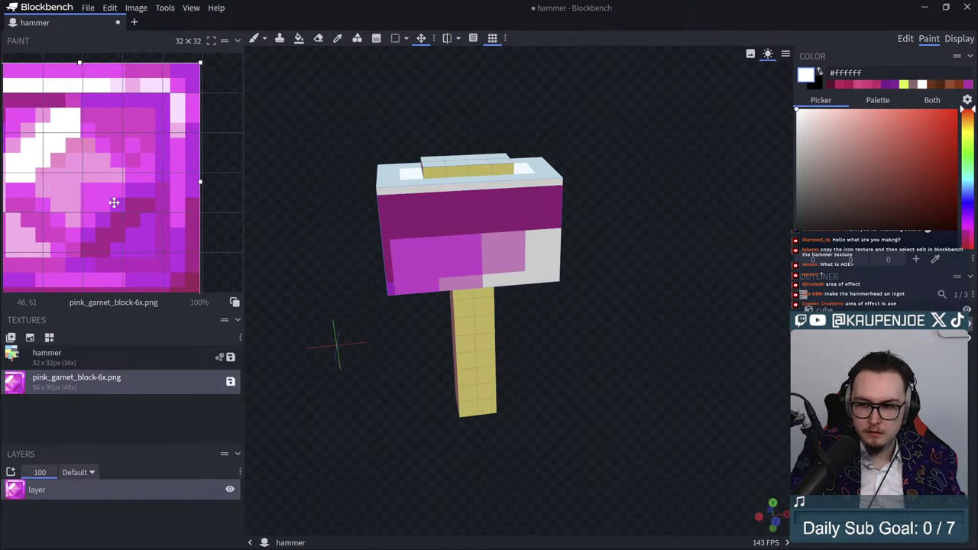
{"action": "key", "text": "ctrl+z"}
{"action": "key", "text": "ctrl+z"}
{"action": "key", "text": "ctrl+z"}
{"action": "left_click", "coordinate": [122, 406]}
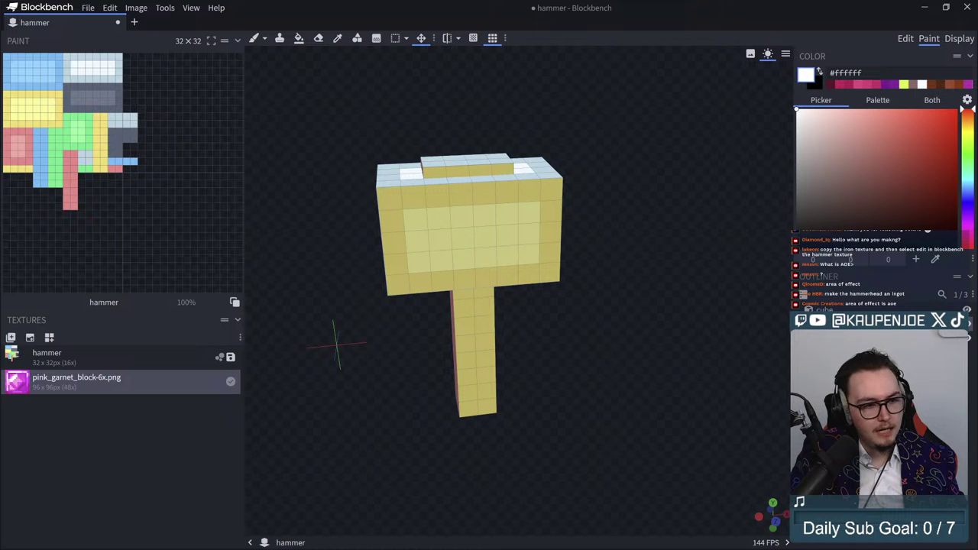
{"action": "left_click", "coordinate": [84, 421]}
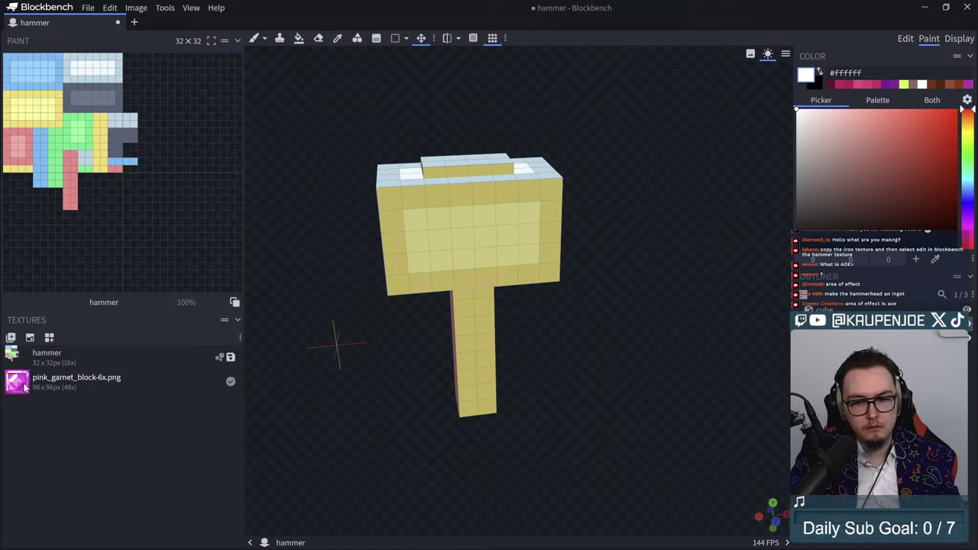
{"action": "left_click", "coordinate": [41, 388]}
{"action": "key", "text": "Delete"}
Step: Try pink_garnet_block.png as an imported texture on the hammer head's front face, and undo the application and the import
{"action": "left_click_drag", "start_coordinate": [0, 305], "coordinate": [114, 228]}
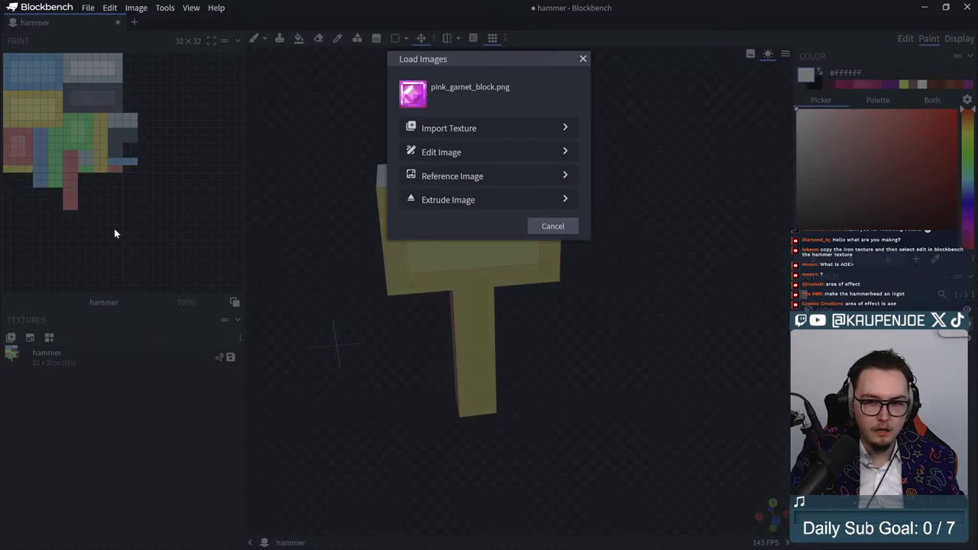
{"action": "left_click", "coordinate": [476, 128]}
{"action": "left_click", "coordinate": [502, 159]}
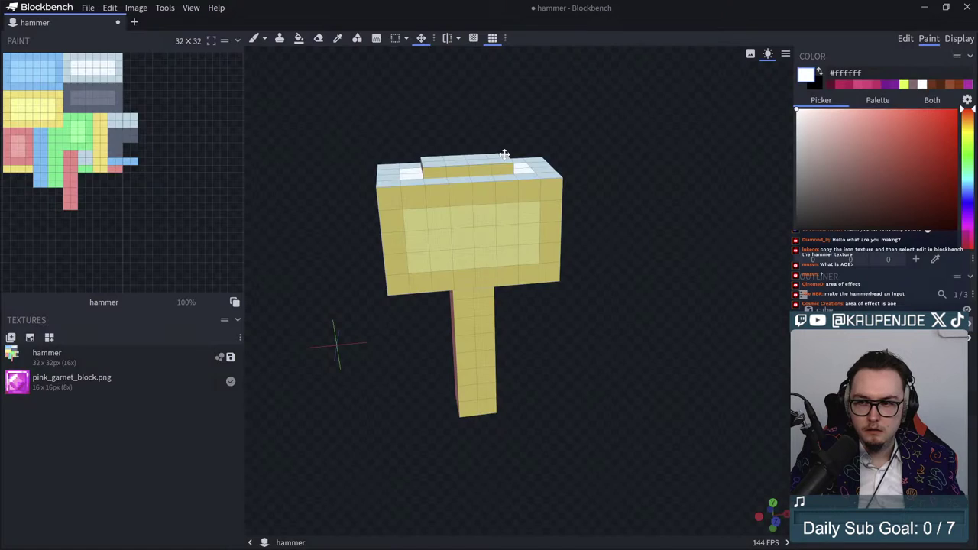
{"action": "mouse_move", "coordinate": [66, 386]}
{"action": "left_mouse_down"}
{"action": "mouse_move", "coordinate": [94, 264]}
{"action": "mouse_move", "coordinate": [123, 229]}
{"action": "mouse_move", "coordinate": [114, 168]}
{"action": "mouse_move", "coordinate": [178, 217]}
{"action": "left_mouse_up"}
{"action": "key", "text": "ctrl+z"}
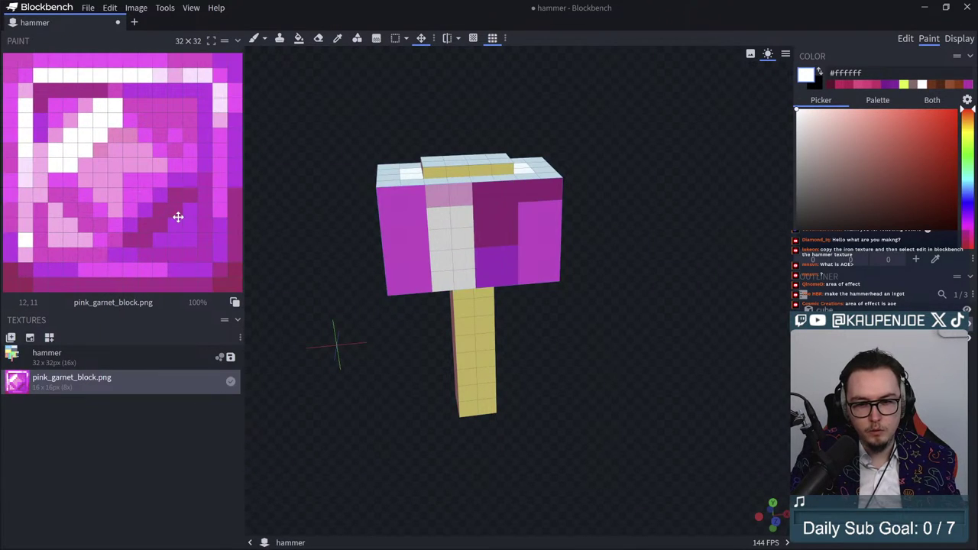
{"action": "key", "text": "ctrl+z"}
{"action": "left_click", "coordinate": [82, 351]}
{"action": "left_click", "coordinate": [99, 413]}
{"action": "key", "text": "ctrl+z"}
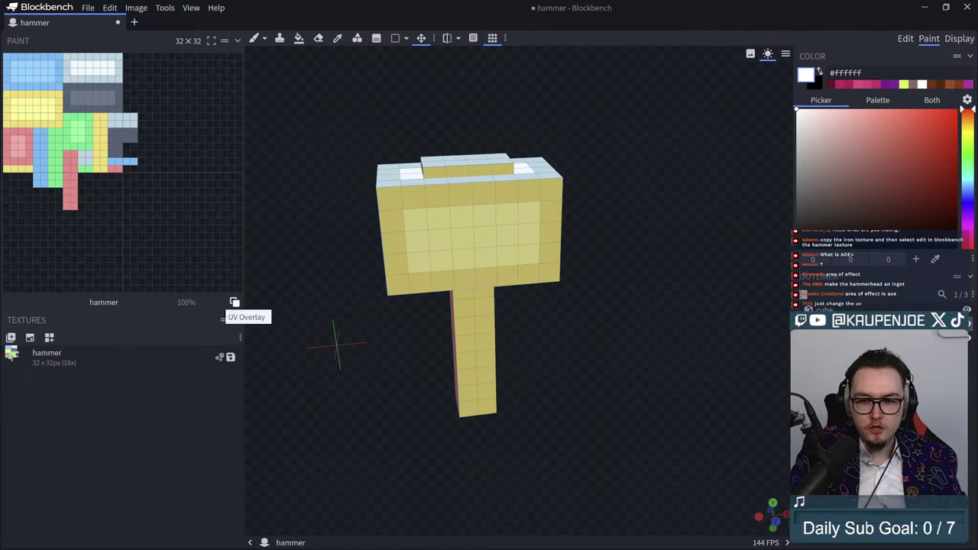
Step: Switch to Edit mode and change the UV mode of all hammer cubes to Box UV
{"action": "left_click", "coordinate": [235, 302]}
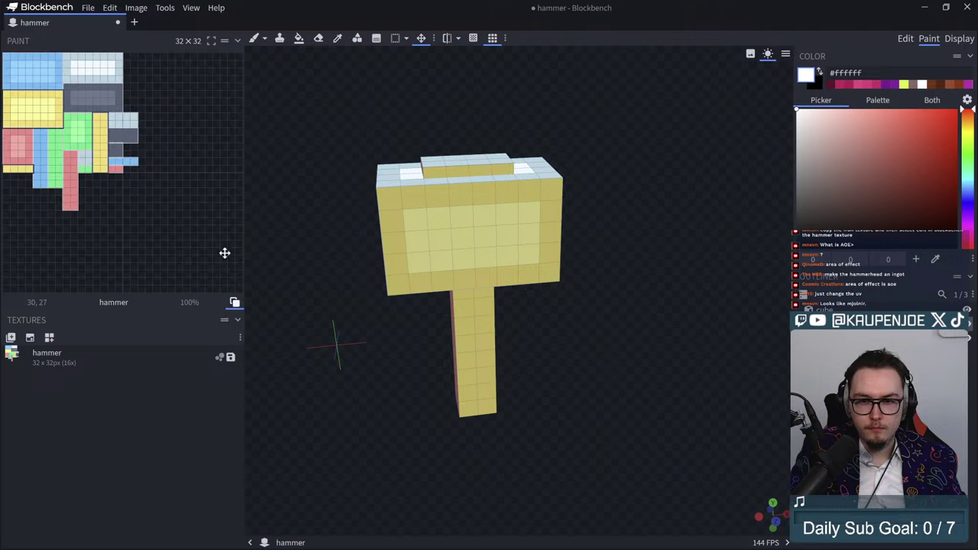
{"action": "left_click", "coordinate": [235, 302]}
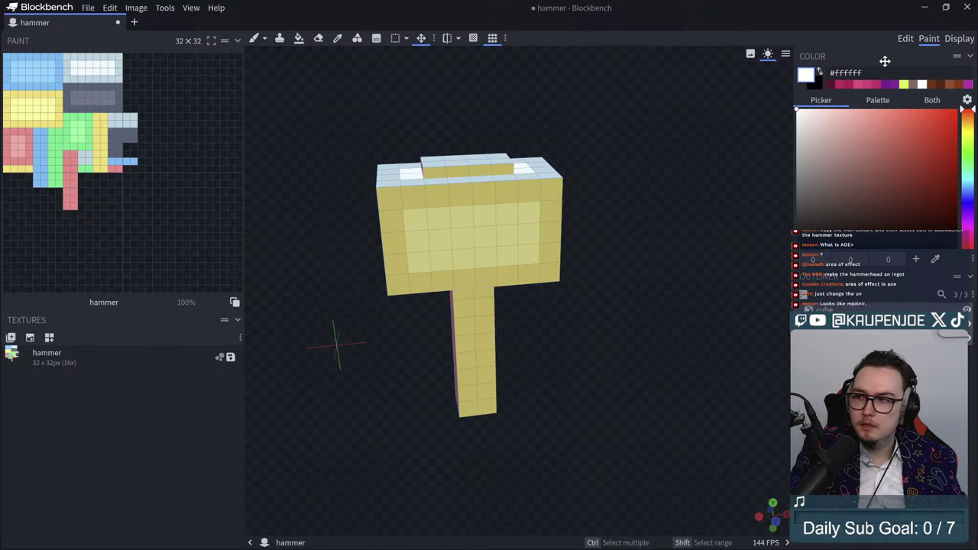
{"action": "left_click", "coordinate": [902, 42]}
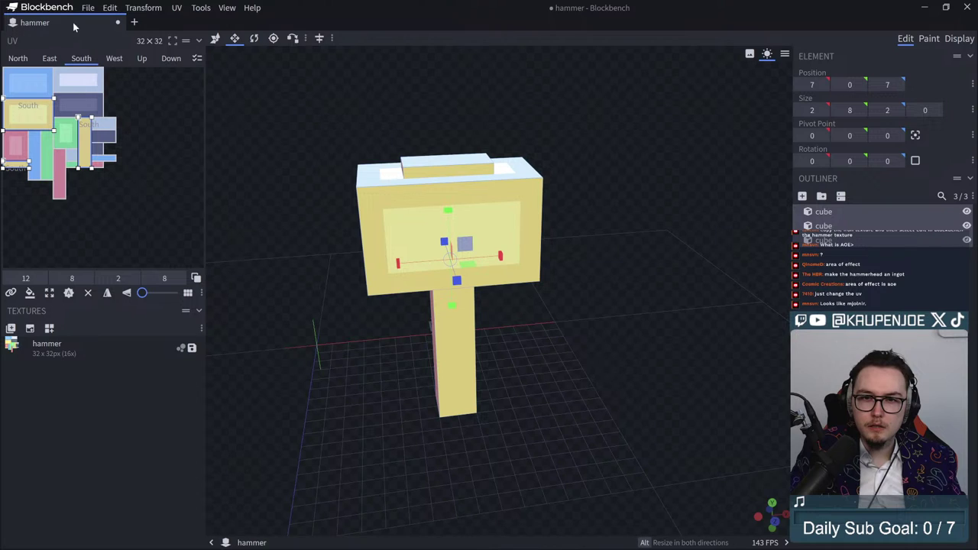
{"action": "left_click", "coordinate": [176, 7]}
{"action": "mouse_move", "coordinate": [184, 33]}
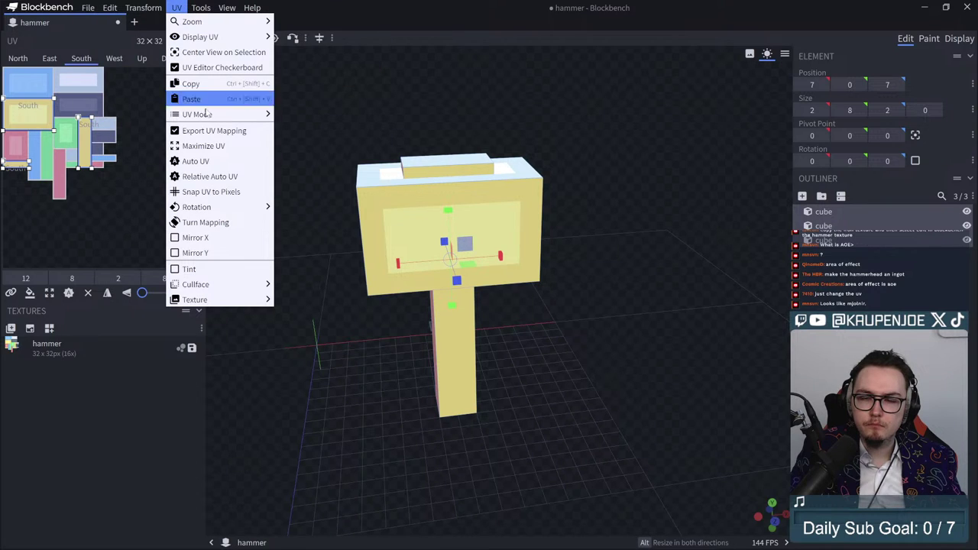
{"action": "mouse_move", "coordinate": [222, 114]}
{"action": "left_click", "coordinate": [297, 128]}
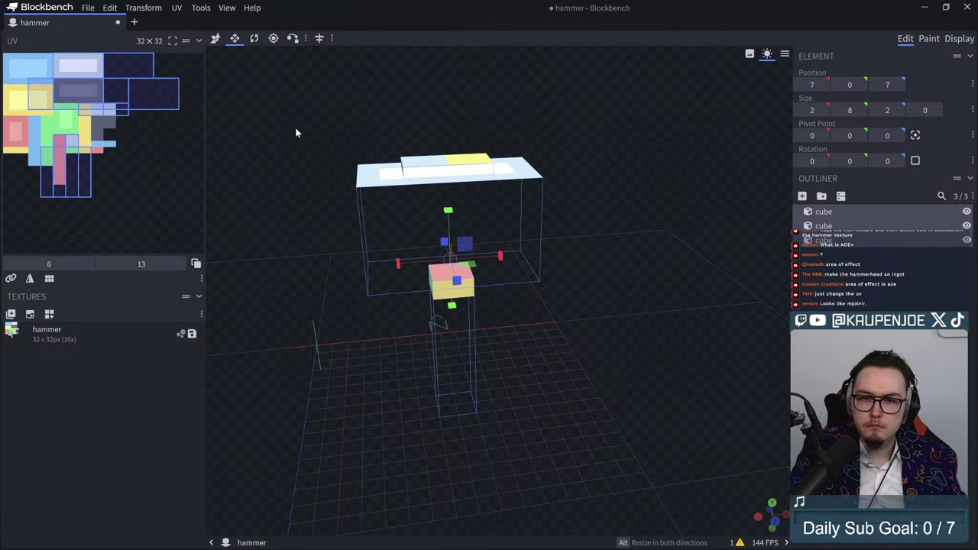
Step: Undo the UV and texture changes back to the untextured hammer model
{"action": "left_click", "coordinate": [79, 181]}
{"action": "key", "text": "ctrl+z"}
{"action": "key", "text": "ctrl+z"}
{"action": "key", "text": "ctrl+z"}
{"action": "key", "text": "ctrl+z"}
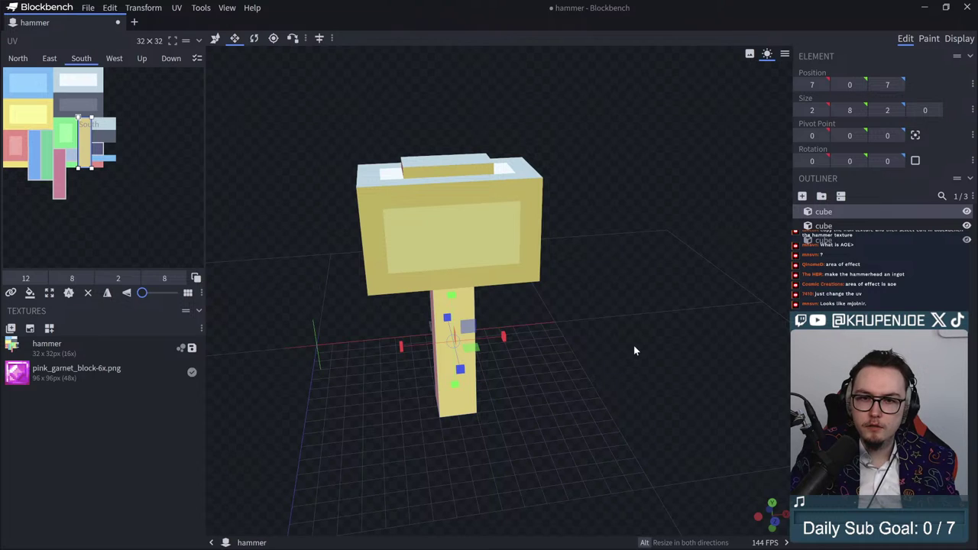
{"action": "key", "text": "ctrl+z"}
{"action": "key", "text": "ctrl+z"}
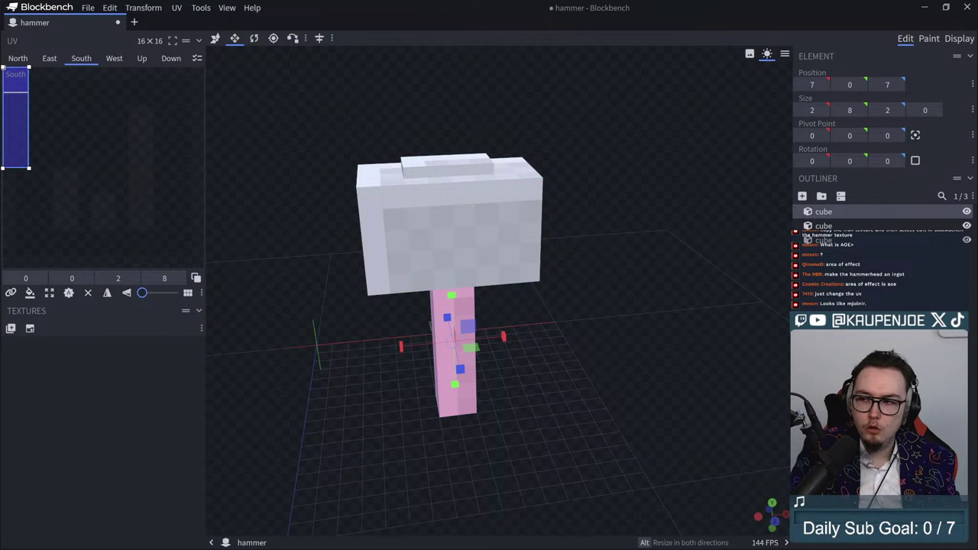
Step: Select all cubes and create a 16x texture template named texture with Box UV enabled, accepting the face dimension notice
{"action": "left_click", "coordinate": [856, 367]}
{"action": "key", "text": "ctrl+a"}
{"action": "left_click", "coordinate": [31, 328]}
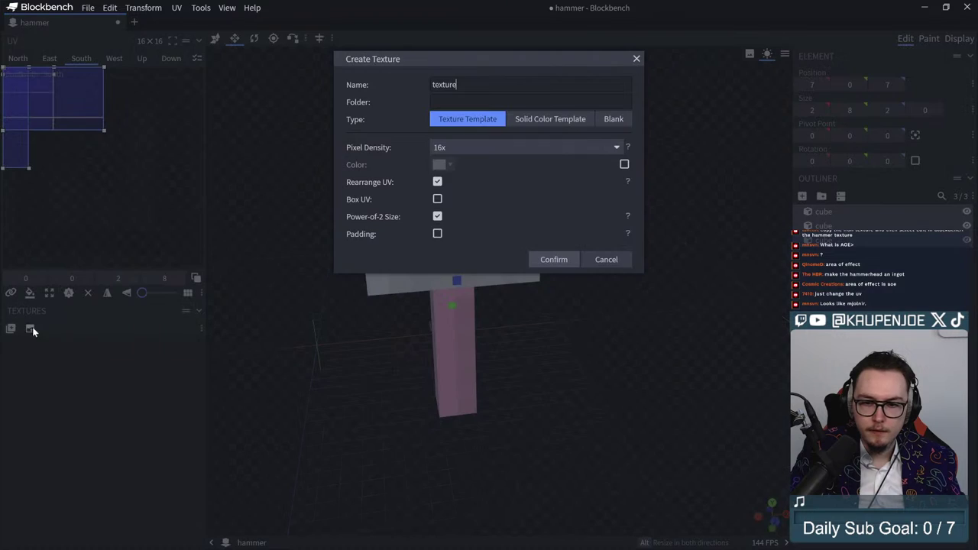
{"action": "left_click", "coordinate": [437, 199]}
{"action": "left_click", "coordinate": [543, 260]}
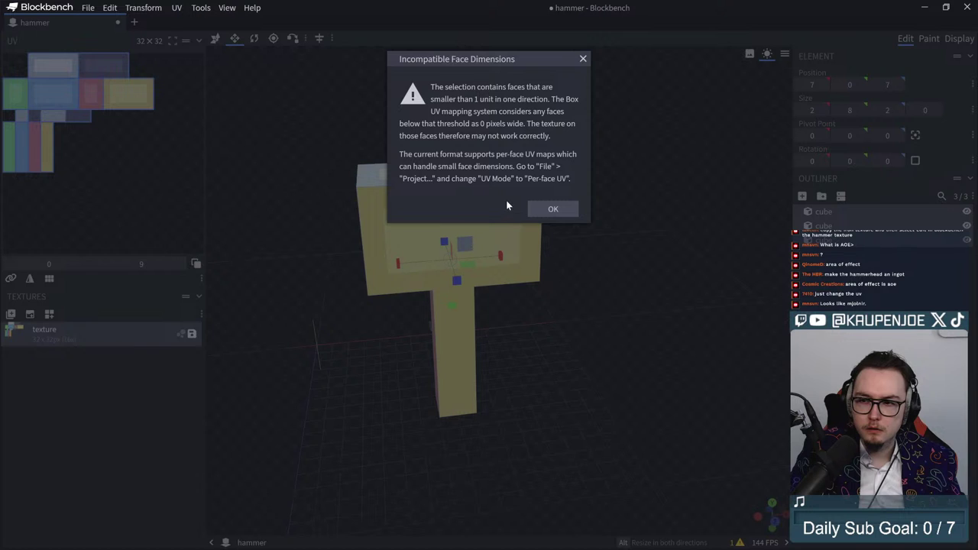
{"action": "left_click", "coordinate": [552, 211]}
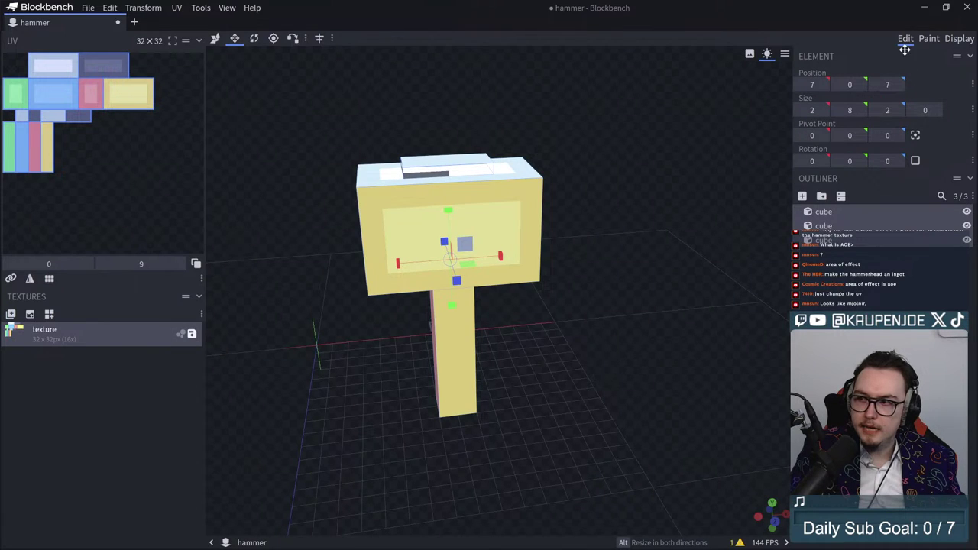
Step: Switch to Paint mode, import pink_garnet_block.png as a texture with its current path, and apply it to the hammer cubes
{"action": "left_click", "coordinate": [929, 38]}
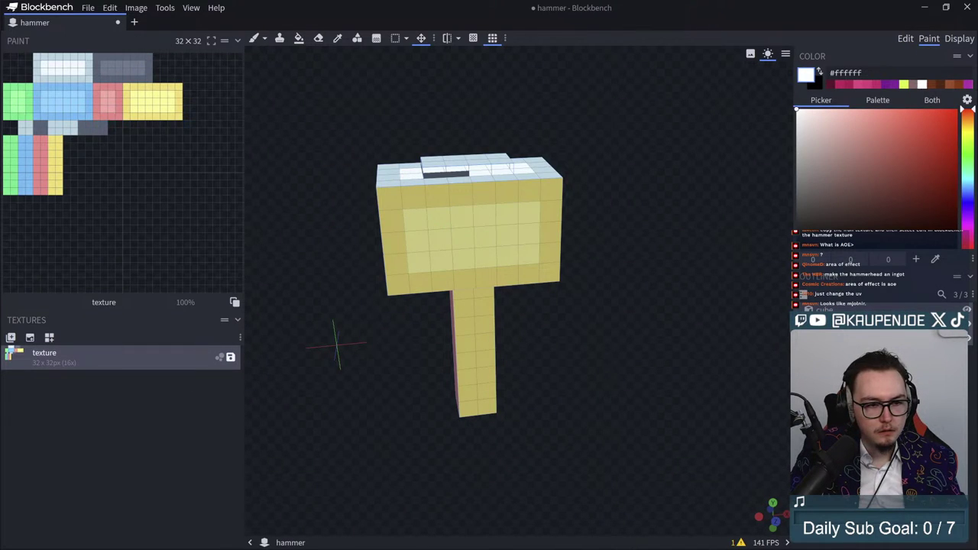
{"action": "left_click_drag", "start_coordinate": [2, 237], "coordinate": [137, 237]}
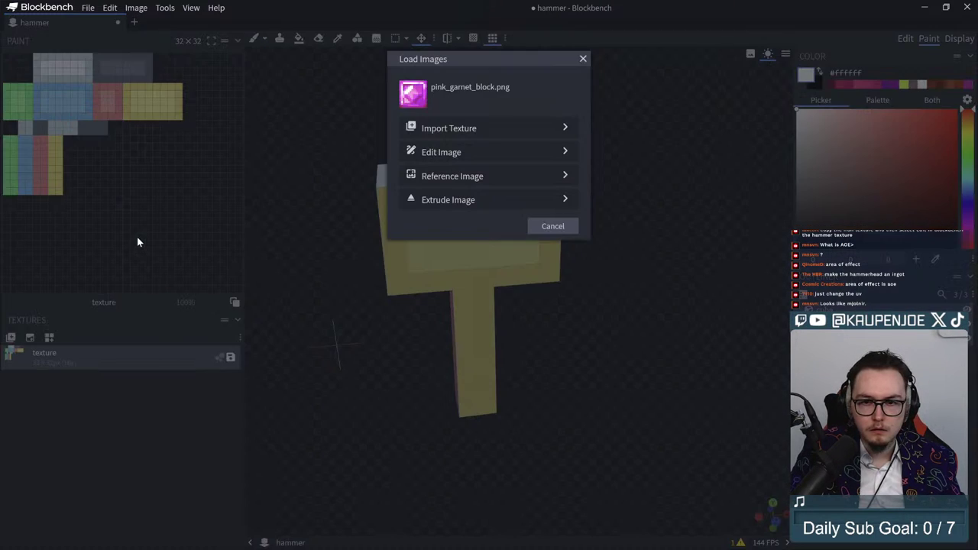
{"action": "left_click", "coordinate": [498, 130]}
{"action": "left_click", "coordinate": [494, 159]}
{"action": "left_click", "coordinate": [119, 377]}
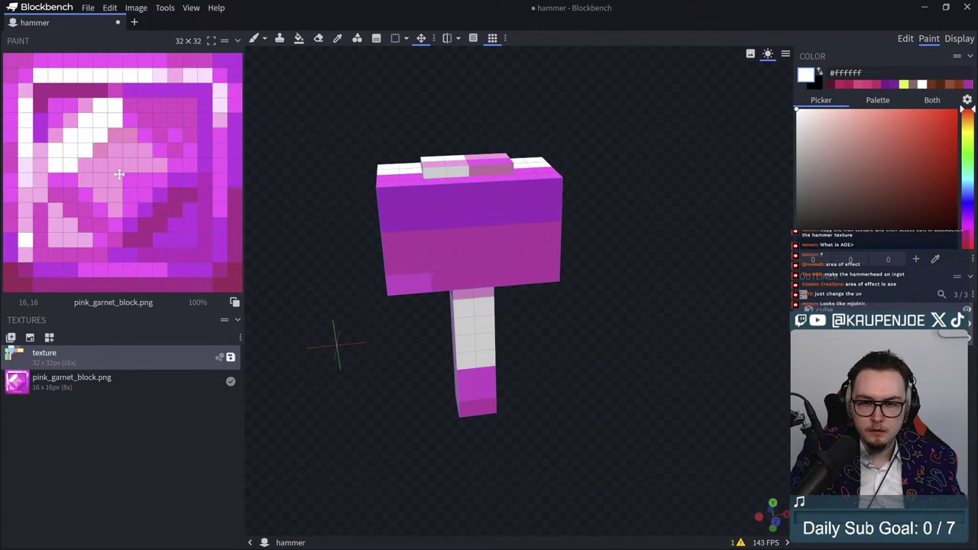
Step: Try moving the pink garnet image in the paint area, restore the template texture on the hammer, and delete pink_garnet_block.png
{"action": "left_click_drag", "start_coordinate": [527, 392], "coordinate": [631, 371]}
{"action": "left_click_drag", "start_coordinate": [329, 338], "coordinate": [357, 397]}
{"action": "left_click", "coordinate": [115, 380]}
{"action": "left_click_drag", "start_coordinate": [96, 205], "coordinate": [123, 217]}
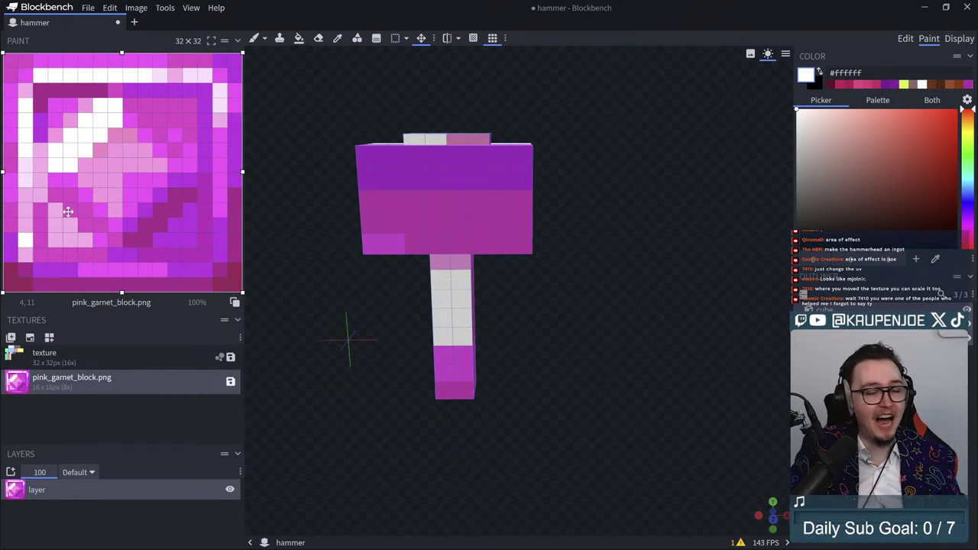
{"action": "mouse_move", "coordinate": [599, 415]}
{"action": "left_mouse_down"}
{"action": "mouse_move", "coordinate": [604, 361]}
{"action": "mouse_move", "coordinate": [469, 382]}
{"action": "left_mouse_up"}
{"action": "left_click", "coordinate": [404, 367]}
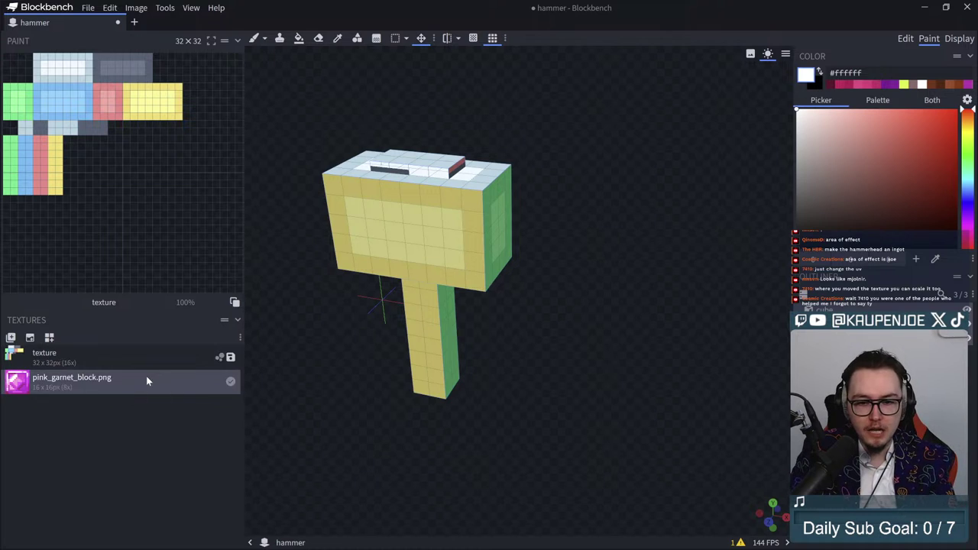
{"action": "key", "text": "Delete"}
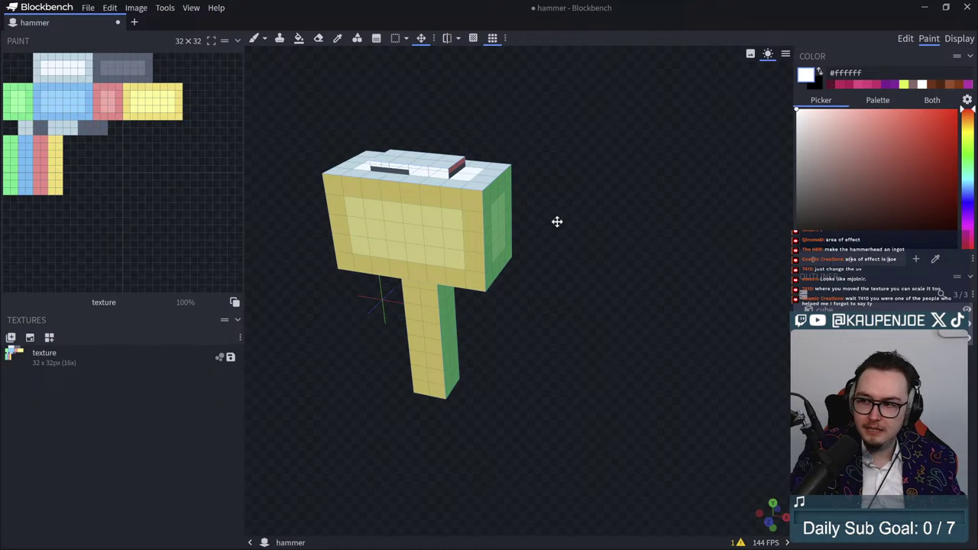
Step: Inspect the hammer from the front and bring up its third-person in-hand preview in Display mode
{"action": "left_click_drag", "start_coordinate": [471, 184], "coordinate": [654, 180]}
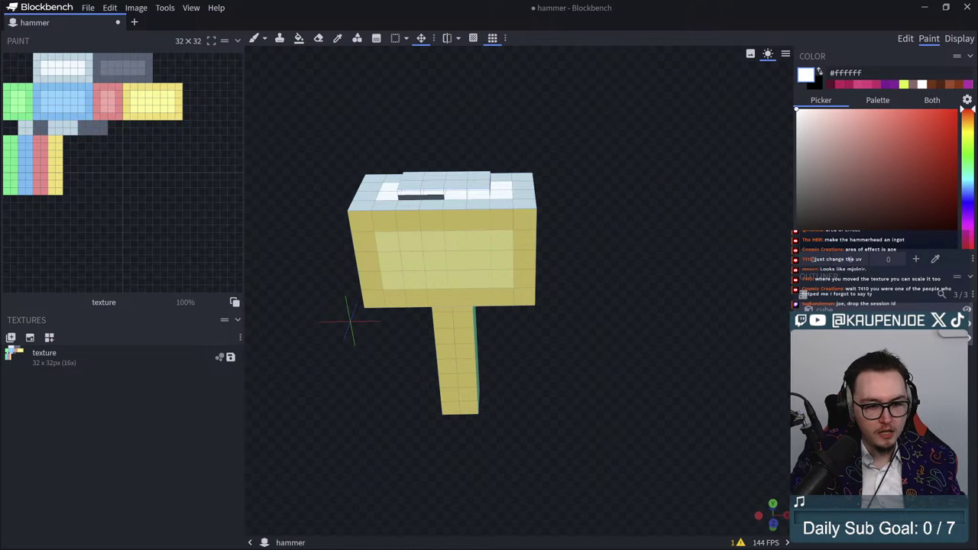
{"action": "left_click", "coordinate": [959, 38]}
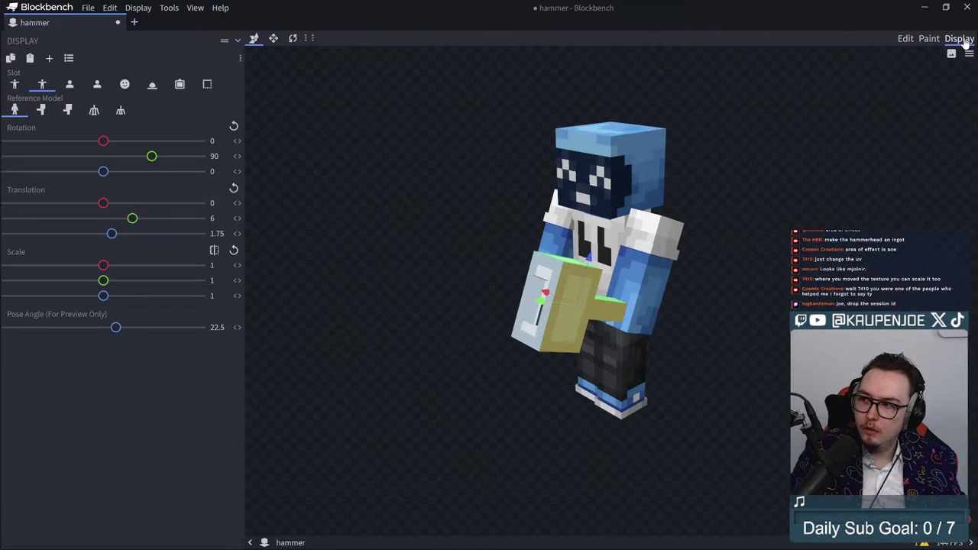
Step: In Paint mode, brush over the hammer head's yellow side, red end face and adjoining top area in light grey #d0cece
{"action": "left_click", "coordinate": [930, 38]}
{"action": "mouse_move", "coordinate": [816, 186]}
{"action": "left_mouse_down"}
{"action": "mouse_move", "coordinate": [826, 153]}
{"action": "mouse_move", "coordinate": [797, 134]}
{"action": "left_mouse_up"}
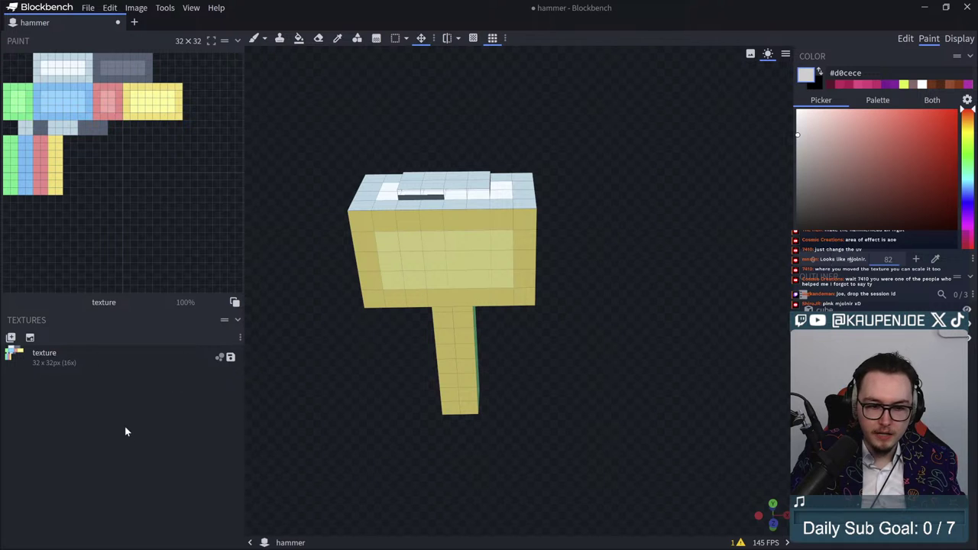
{"action": "left_click", "coordinate": [254, 39]}
{"action": "mouse_move", "coordinate": [375, 233]}
{"action": "left_mouse_down"}
{"action": "mouse_move", "coordinate": [505, 243]}
{"action": "mouse_move", "coordinate": [482, 282]}
{"action": "mouse_move", "coordinate": [444, 191]}
{"action": "left_mouse_up"}
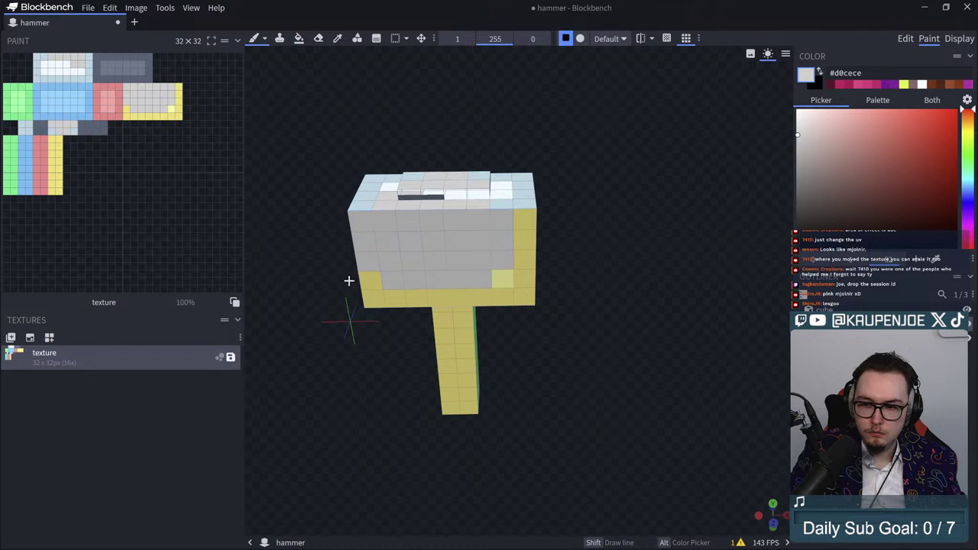
{"action": "mouse_move", "coordinate": [420, 287]}
{"action": "left_mouse_down"}
{"action": "mouse_move", "coordinate": [502, 245]}
{"action": "mouse_move", "coordinate": [400, 301]}
{"action": "mouse_move", "coordinate": [373, 300]}
{"action": "left_mouse_up"}
{"action": "left_click_drag", "start_coordinate": [306, 288], "coordinate": [475, 276]}
{"action": "mouse_move", "coordinate": [657, 274]}
{"action": "left_mouse_down"}
{"action": "mouse_move", "coordinate": [655, 219]}
{"action": "mouse_move", "coordinate": [670, 270]}
{"action": "mouse_move", "coordinate": [699, 207]}
{"action": "left_mouse_up"}
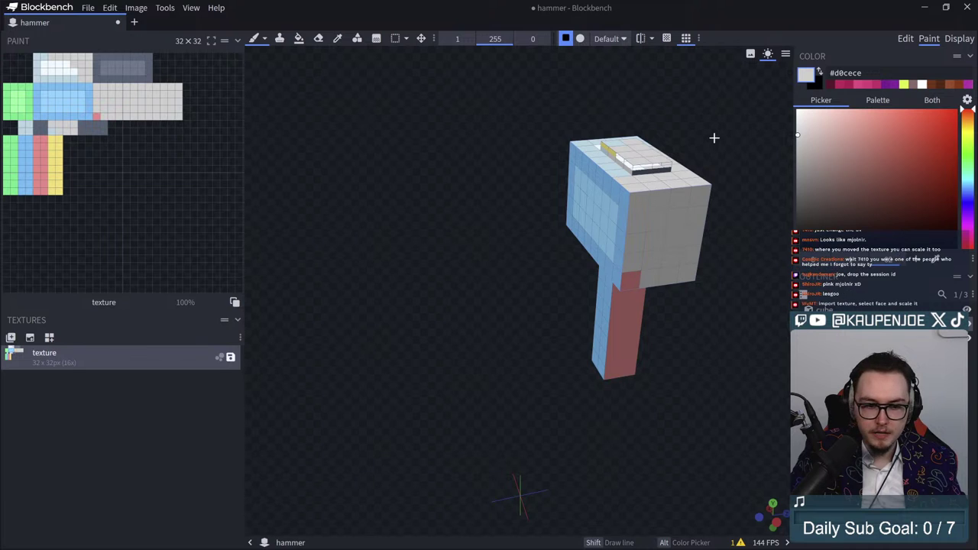
Step: Paint the last corner of the red end face, the blue side and the rest of the head's top light grey #d0cece
{"action": "left_click_drag", "start_coordinate": [712, 138], "coordinate": [591, 188]}
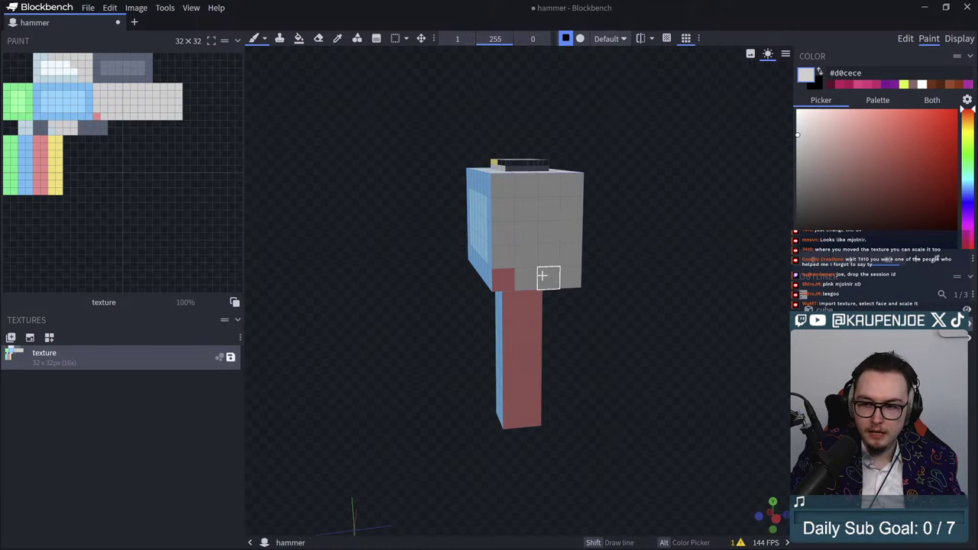
{"action": "mouse_move", "coordinate": [502, 278]}
{"action": "left_mouse_down"}
{"action": "mouse_move", "coordinate": [356, 219]}
{"action": "mouse_move", "coordinate": [511, 214]}
{"action": "mouse_move", "coordinate": [653, 249]}
{"action": "mouse_move", "coordinate": [643, 245]}
{"action": "left_mouse_up"}
{"action": "mouse_move", "coordinate": [679, 253]}
{"action": "left_mouse_down"}
{"action": "mouse_move", "coordinate": [553, 187]}
{"action": "mouse_move", "coordinate": [575, 247]}
{"action": "mouse_move", "coordinate": [655, 160]}
{"action": "mouse_move", "coordinate": [677, 234]}
{"action": "mouse_move", "coordinate": [593, 188]}
{"action": "mouse_move", "coordinate": [614, 209]}
{"action": "mouse_move", "coordinate": [467, 150]}
{"action": "mouse_move", "coordinate": [435, 348]}
{"action": "mouse_move", "coordinate": [382, 257]}
{"action": "mouse_move", "coordinate": [391, 334]}
{"action": "left_mouse_up"}
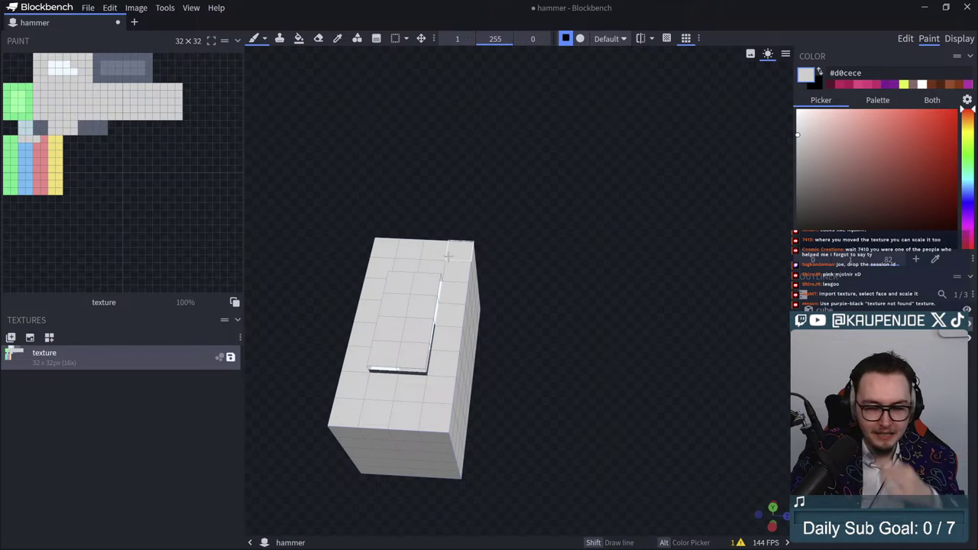
{"action": "left_click_drag", "start_coordinate": [66, 71], "coordinate": [59, 65]}
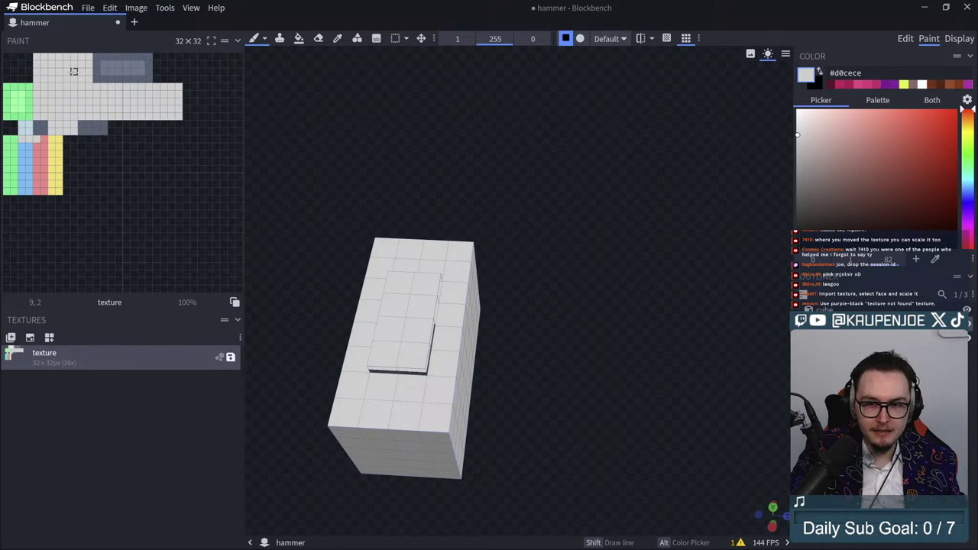
Step: Examine the raised plate on top of the hammer head from several angles and check its dimensions in Edit mode
{"action": "left_click_drag", "start_coordinate": [439, 208], "coordinate": [493, 141]}
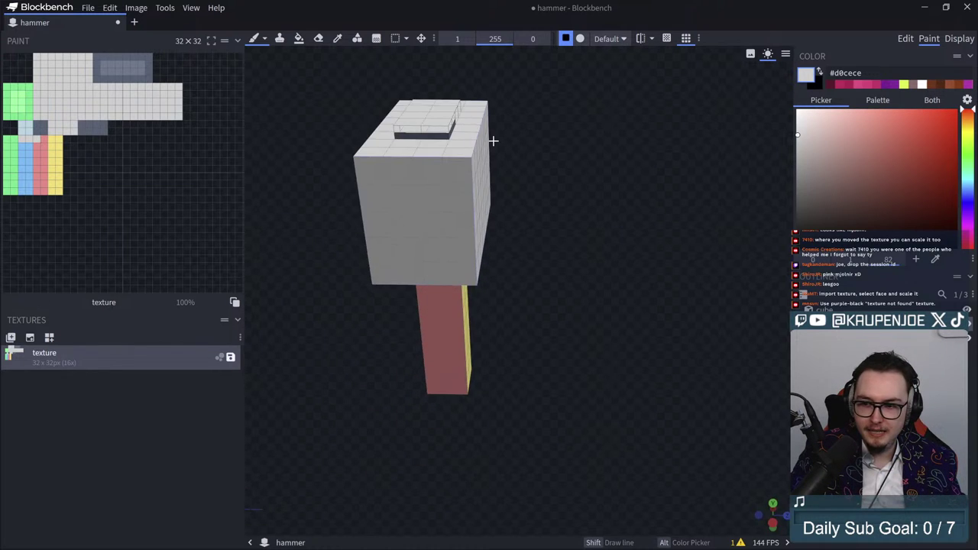
{"action": "left_click_drag", "start_coordinate": [376, 112], "coordinate": [406, 122]}
{"action": "scroll", "coordinate": [447, 172], "scroll_direction": "up", "scroll_amount": 4}
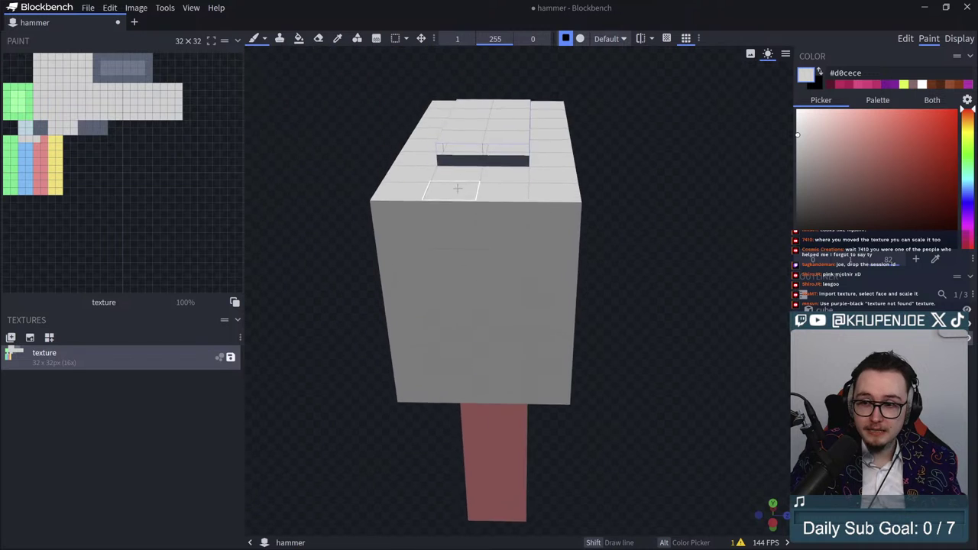
{"action": "right_click_drag", "start_coordinate": [455, 189], "coordinate": [464, 280]}
{"action": "right_click_drag", "start_coordinate": [488, 248], "coordinate": [482, 199]}
{"action": "left_click_drag", "start_coordinate": [487, 187], "coordinate": [493, 118]}
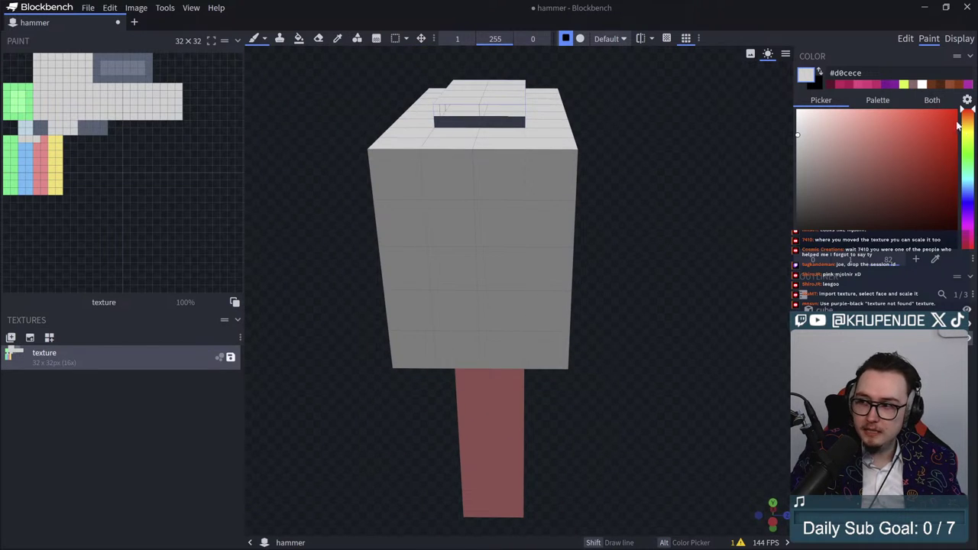
{"action": "left_click", "coordinate": [905, 38]}
{"action": "left_click_drag", "start_coordinate": [520, 82], "coordinate": [417, 188]}
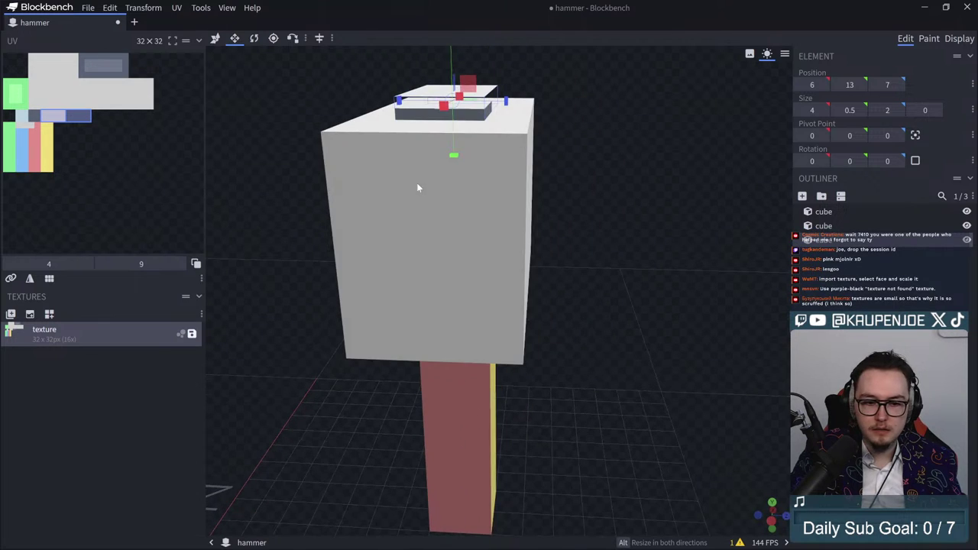
{"action": "left_click", "coordinate": [959, 39]}
{"action": "left_click", "coordinate": [930, 38]}
Step: Paint all the side faces of the raised plate on the hammer head light grey #d0cece
{"action": "left_click_drag", "start_coordinate": [415, 148], "coordinate": [454, 105]}
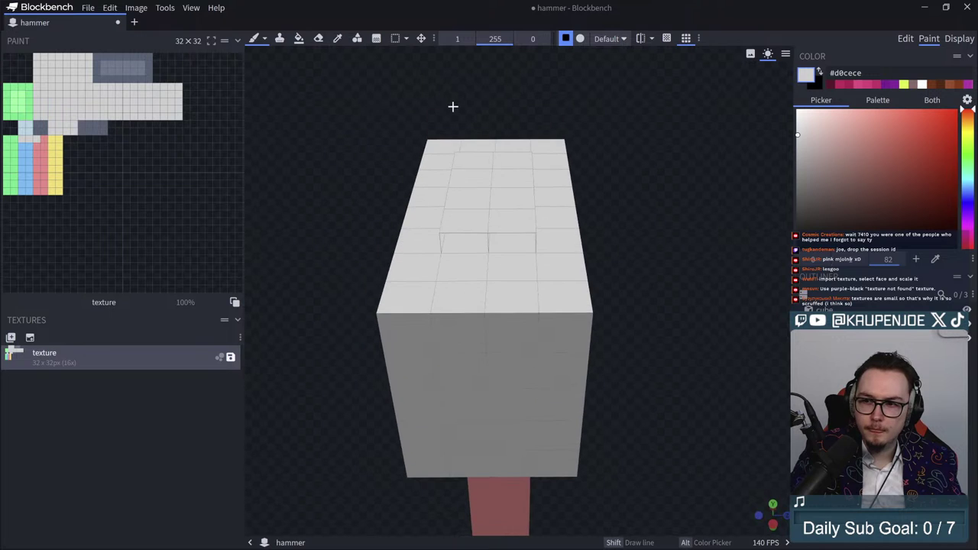
{"action": "mouse_move", "coordinate": [478, 250]}
{"action": "left_mouse_down"}
{"action": "mouse_move", "coordinate": [627, 236]}
{"action": "mouse_move", "coordinate": [618, 161]}
{"action": "mouse_move", "coordinate": [607, 188]}
{"action": "left_mouse_up"}
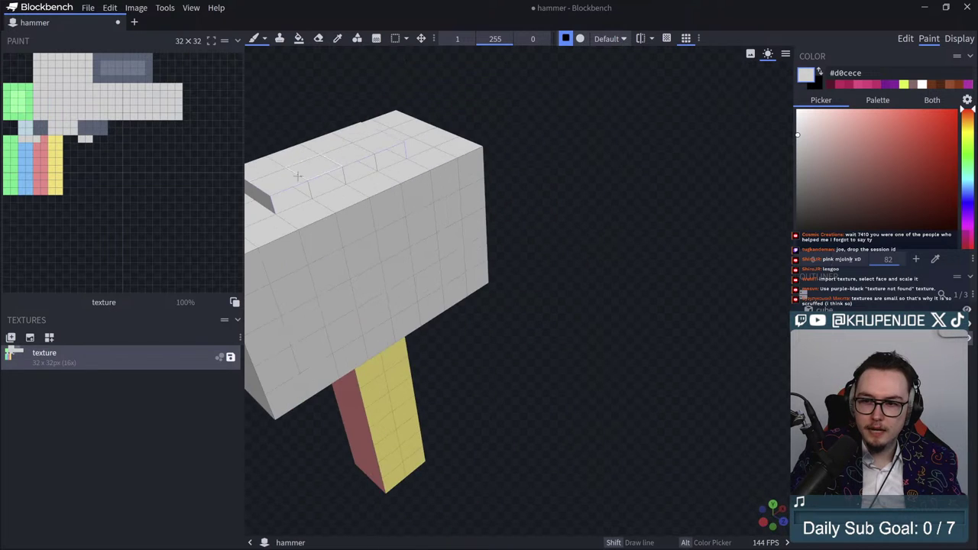
{"action": "left_click_drag", "start_coordinate": [353, 176], "coordinate": [401, 151]}
{"action": "mouse_move", "coordinate": [561, 124]}
{"action": "left_mouse_down"}
{"action": "mouse_move", "coordinate": [332, 124]}
{"action": "mouse_move", "coordinate": [385, 169]}
{"action": "mouse_move", "coordinate": [419, 170]}
{"action": "left_mouse_up"}
{"action": "left_click", "coordinate": [681, 234]}
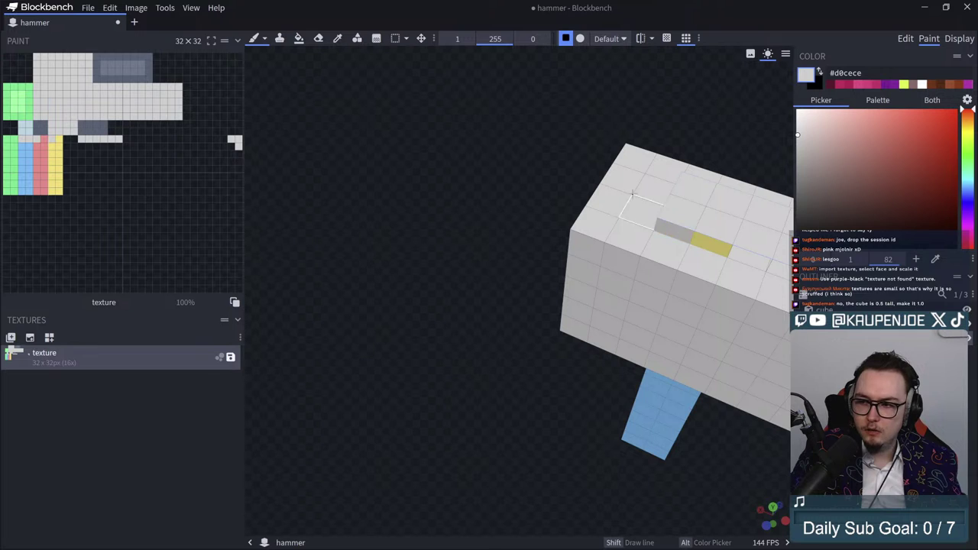
{"action": "right_click_drag", "start_coordinate": [764, 182], "coordinate": [585, 147]}
{"action": "left_click_drag", "start_coordinate": [584, 147], "coordinate": [625, 125]}
{"action": "left_click", "coordinate": [546, 127]}
{"action": "left_click", "coordinate": [515, 127]}
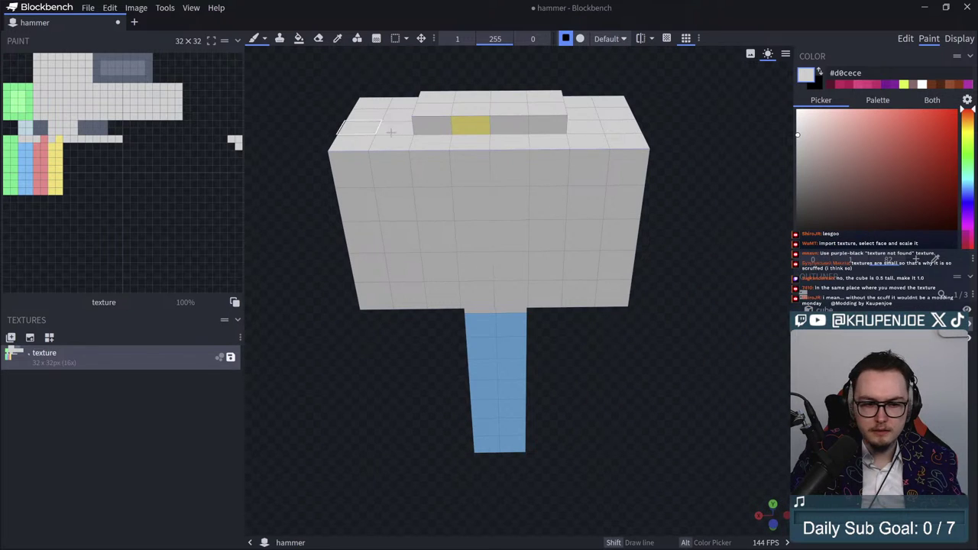
{"action": "left_click_drag", "start_coordinate": [438, 126], "coordinate": [464, 125]}
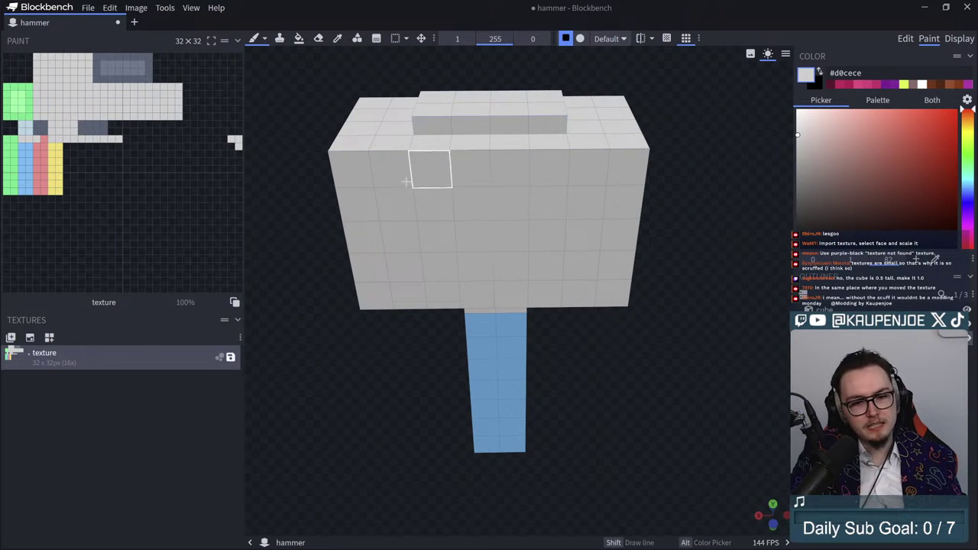
{"action": "left_click_drag", "start_coordinate": [302, 417], "coordinate": [341, 407]}
{"action": "left_click", "coordinate": [517, 93]}
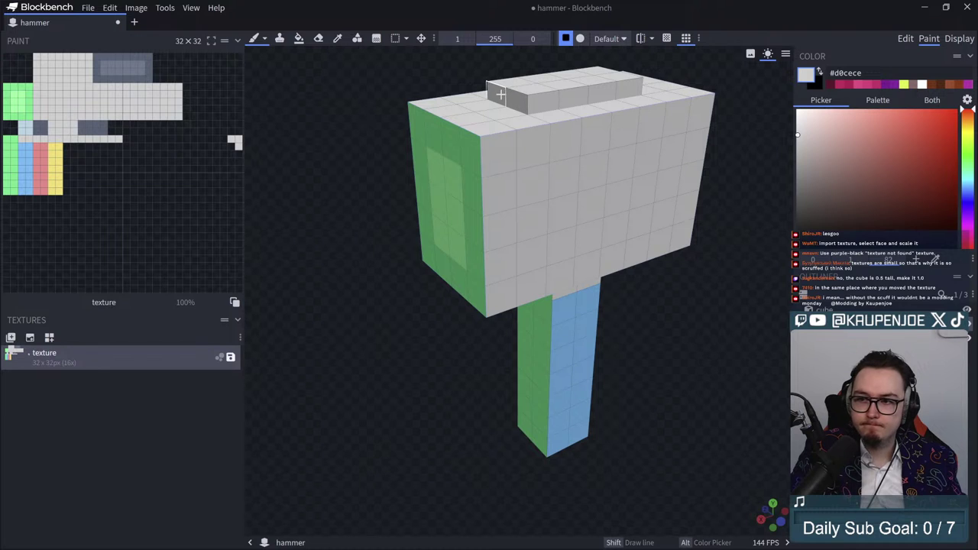
Step: Paint the head's green end face and the first part of its underside light grey #d0cece
{"action": "mouse_move", "coordinate": [469, 149]}
{"action": "left_mouse_down"}
{"action": "mouse_move", "coordinate": [437, 248]}
{"action": "mouse_move", "coordinate": [422, 101]}
{"action": "mouse_move", "coordinate": [468, 171]}
{"action": "mouse_move", "coordinate": [461, 254]}
{"action": "left_mouse_up"}
{"action": "mouse_move", "coordinate": [417, 401]}
{"action": "left_mouse_down"}
{"action": "mouse_move", "coordinate": [413, 353]}
{"action": "mouse_move", "coordinate": [474, 209]}
{"action": "mouse_move", "coordinate": [468, 151]}
{"action": "mouse_move", "coordinate": [552, 142]}
{"action": "left_mouse_up"}
{"action": "mouse_move", "coordinate": [492, 161]}
{"action": "left_mouse_down"}
{"action": "mouse_move", "coordinate": [520, 154]}
{"action": "mouse_move", "coordinate": [622, 172]}
{"action": "left_mouse_up"}
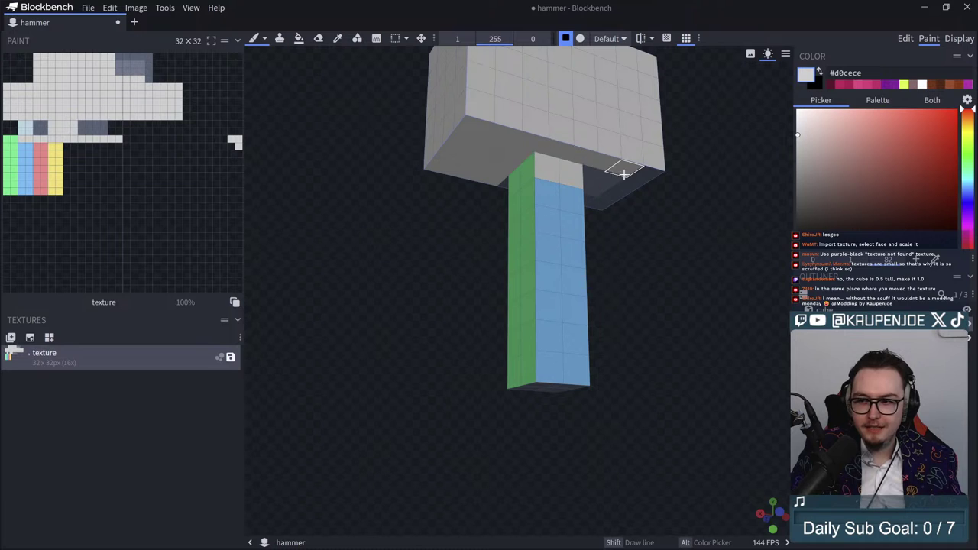
Step: Cover the rest of the head's visible underside and a collar around the top of the handle in #d0cece
{"action": "left_click_drag", "start_coordinate": [680, 189], "coordinate": [535, 184]}
{"action": "mouse_move", "coordinate": [440, 173]}
{"action": "left_mouse_down"}
{"action": "mouse_move", "coordinate": [459, 169]}
{"action": "mouse_move", "coordinate": [489, 186]}
{"action": "mouse_move", "coordinate": [495, 173]}
{"action": "left_mouse_up"}
{"action": "mouse_move", "coordinate": [560, 216]}
{"action": "left_mouse_down"}
{"action": "mouse_move", "coordinate": [508, 199]}
{"action": "mouse_move", "coordinate": [507, 234]}
{"action": "mouse_move", "coordinate": [662, 251]}
{"action": "mouse_move", "coordinate": [422, 262]}
{"action": "mouse_move", "coordinate": [566, 181]}
{"action": "mouse_move", "coordinate": [538, 171]}
{"action": "left_mouse_up"}
{"action": "left_click_drag", "start_coordinate": [452, 192], "coordinate": [524, 208]}
{"action": "left_click", "coordinate": [591, 245]}
{"action": "mouse_move", "coordinate": [709, 243]}
{"action": "left_mouse_down"}
{"action": "mouse_move", "coordinate": [650, 235]}
{"action": "mouse_move", "coordinate": [738, 239]}
{"action": "left_mouse_up"}
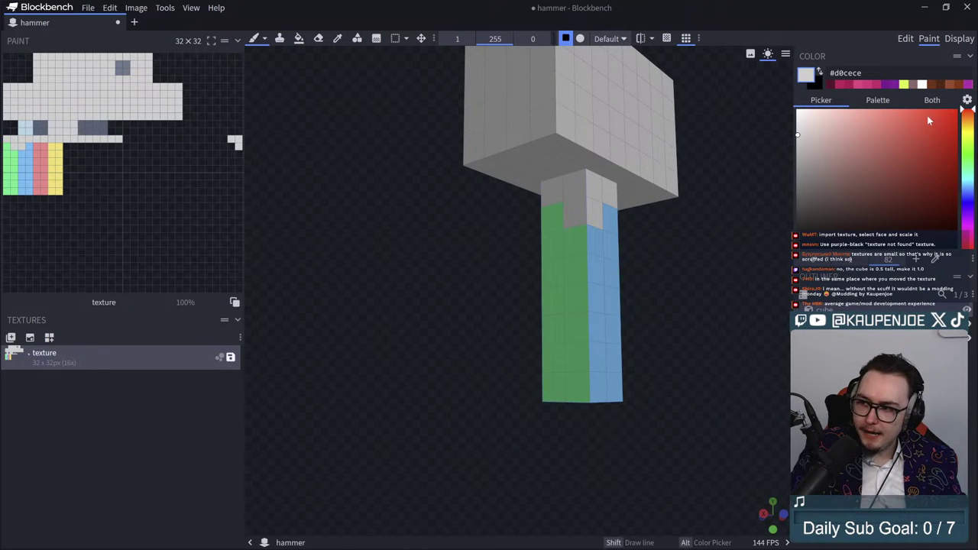
Step: Paint the handle's blue and green sides and most of its red side dark brown #582514
{"action": "left_click", "coordinate": [941, 86]}
{"action": "mouse_move", "coordinate": [610, 210]}
{"action": "left_mouse_down"}
{"action": "mouse_move", "coordinate": [622, 266]}
{"action": "mouse_move", "coordinate": [597, 339]}
{"action": "left_mouse_up"}
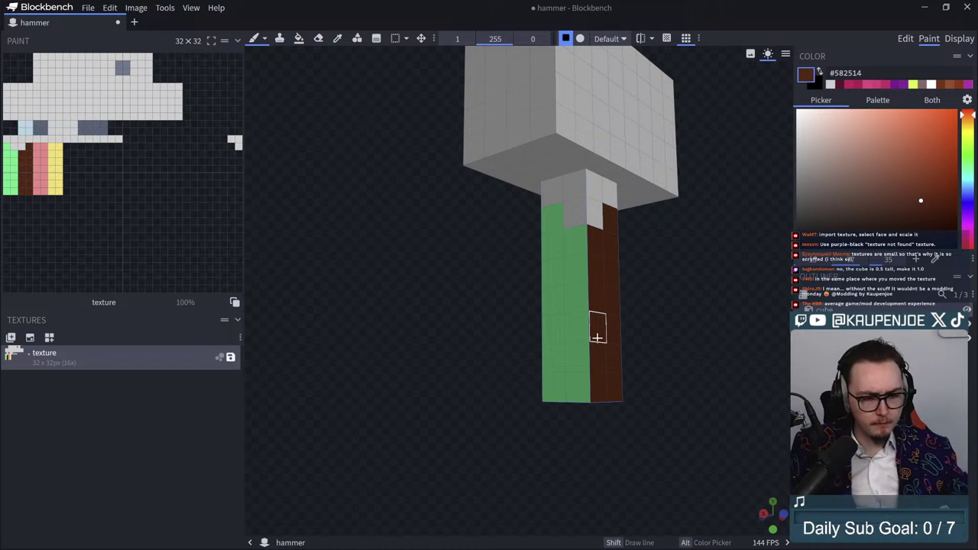
{"action": "mouse_move", "coordinate": [553, 240]}
{"action": "left_mouse_down"}
{"action": "mouse_move", "coordinate": [594, 219]}
{"action": "mouse_move", "coordinate": [578, 212]}
{"action": "mouse_move", "coordinate": [562, 394]}
{"action": "left_mouse_up"}
{"action": "mouse_move", "coordinate": [705, 425]}
{"action": "left_mouse_down"}
{"action": "mouse_move", "coordinate": [431, 378]}
{"action": "mouse_move", "coordinate": [419, 256]}
{"action": "mouse_move", "coordinate": [421, 283]}
{"action": "mouse_move", "coordinate": [444, 281]}
{"action": "left_mouse_up"}
{"action": "left_click_drag", "start_coordinate": [480, 356], "coordinate": [461, 314]}
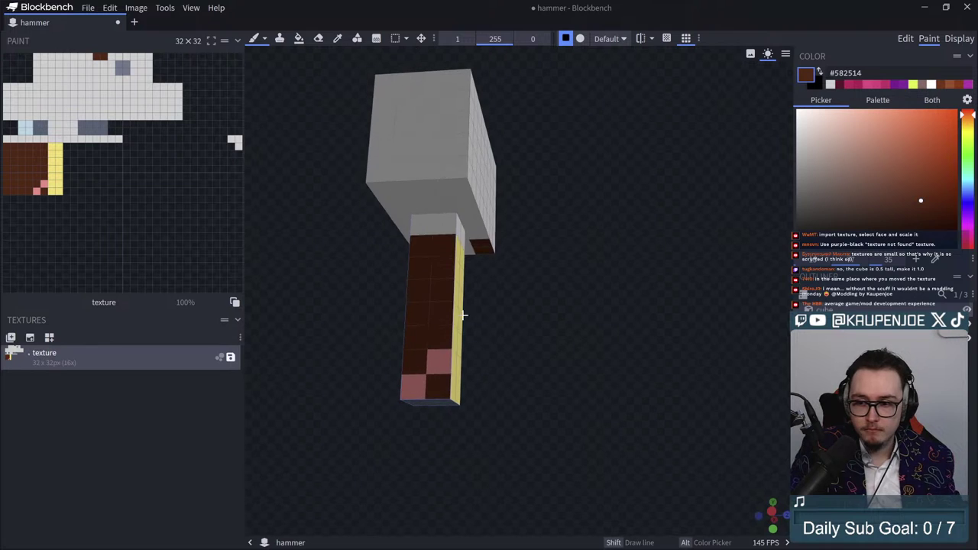
Step: Undo the stray brown stroke and finish the handle's red side, yellow side and bottom in #582514
{"action": "key", "text": "ctrl+z"}
{"action": "left_click", "coordinate": [445, 260]}
{"action": "mouse_move", "coordinate": [444, 257]}
{"action": "left_mouse_down"}
{"action": "mouse_move", "coordinate": [426, 387]}
{"action": "mouse_move", "coordinate": [435, 406]}
{"action": "mouse_move", "coordinate": [525, 418]}
{"action": "mouse_move", "coordinate": [438, 415]}
{"action": "left_mouse_up"}
{"action": "mouse_move", "coordinate": [557, 392]}
{"action": "left_mouse_down"}
{"action": "mouse_move", "coordinate": [550, 260]}
{"action": "mouse_move", "coordinate": [558, 391]}
{"action": "mouse_move", "coordinate": [385, 415]}
{"action": "mouse_move", "coordinate": [609, 400]}
{"action": "mouse_move", "coordinate": [644, 410]}
{"action": "mouse_move", "coordinate": [626, 360]}
{"action": "mouse_move", "coordinate": [550, 395]}
{"action": "mouse_move", "coordinate": [576, 402]}
{"action": "mouse_move", "coordinate": [585, 345]}
{"action": "mouse_move", "coordinate": [631, 329]}
{"action": "mouse_move", "coordinate": [665, 290]}
{"action": "left_mouse_up"}
Step: Paint a centred 2 by 3 pixel rectangle in darker grey #b1aeae on both end faces of the hammer head
{"action": "left_click", "coordinate": [829, 85]}
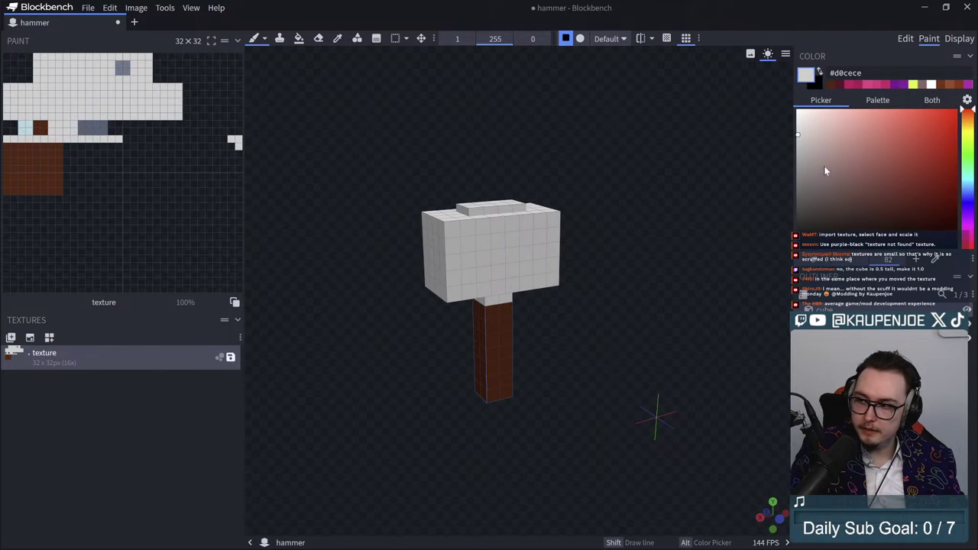
{"action": "left_click", "coordinate": [800, 152]}
{"action": "scroll", "coordinate": [323, 345], "scroll_direction": "up", "scroll_amount": 3}
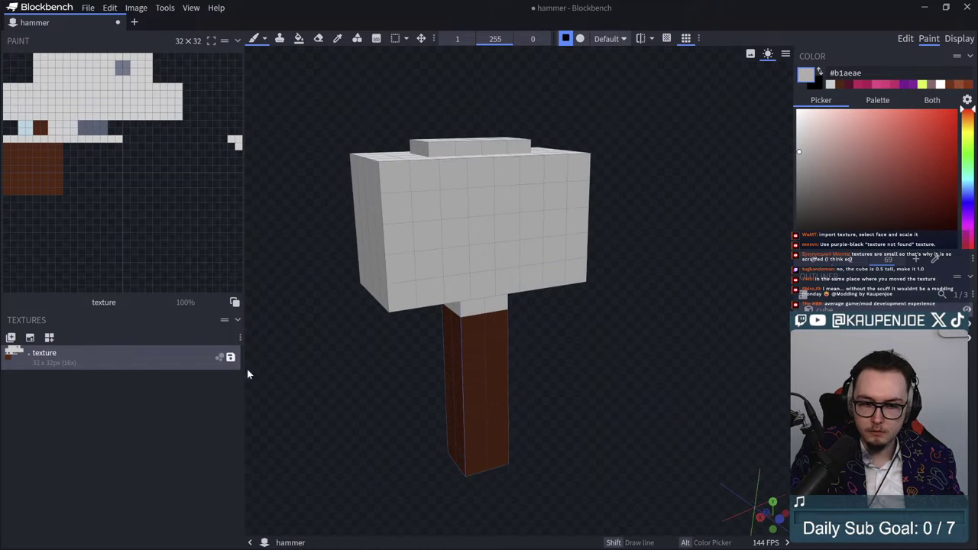
{"action": "left_click_drag", "start_coordinate": [260, 418], "coordinate": [362, 413]}
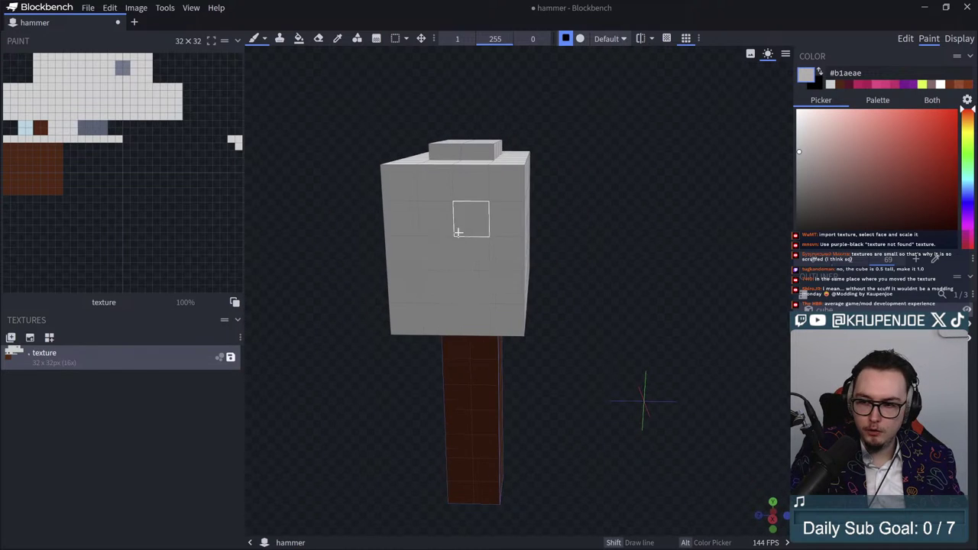
{"action": "left_click_drag", "start_coordinate": [472, 219], "coordinate": [427, 269]}
{"action": "mouse_move", "coordinate": [736, 287]}
{"action": "left_mouse_down"}
{"action": "mouse_move", "coordinate": [697, 299]}
{"action": "mouse_move", "coordinate": [490, 302]}
{"action": "left_mouse_up"}
{"action": "mouse_move", "coordinate": [564, 233]}
{"action": "left_mouse_down"}
{"action": "mouse_move", "coordinate": [552, 279]}
{"action": "mouse_move", "coordinate": [528, 247]}
{"action": "mouse_move", "coordinate": [558, 267]}
{"action": "left_mouse_up"}
{"action": "key", "text": "ctrl+z"}
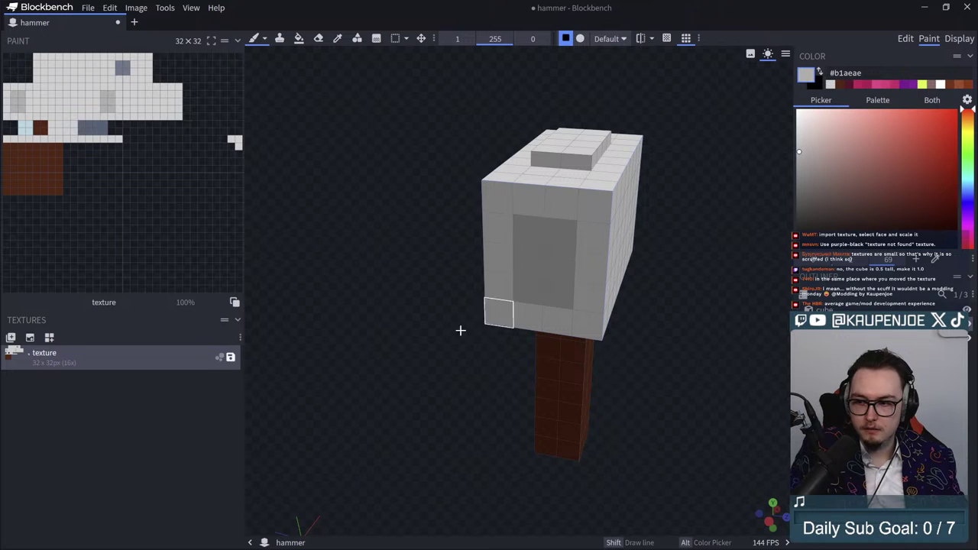
Step: Shade the head's underside around the handle and the collar at the handle's top with grey #b1aeae
{"action": "mouse_move", "coordinate": [460, 330]}
{"action": "left_mouse_down"}
{"action": "mouse_move", "coordinate": [421, 245]}
{"action": "mouse_move", "coordinate": [513, 291]}
{"action": "mouse_move", "coordinate": [579, 291]}
{"action": "left_mouse_up"}
{"action": "left_click_drag", "start_coordinate": [686, 373], "coordinate": [512, 308]}
{"action": "mouse_move", "coordinate": [504, 249]}
{"action": "left_mouse_down"}
{"action": "mouse_move", "coordinate": [544, 238]}
{"action": "mouse_move", "coordinate": [540, 252]}
{"action": "mouse_move", "coordinate": [586, 231]}
{"action": "mouse_move", "coordinate": [603, 245]}
{"action": "left_mouse_up"}
{"action": "left_click_drag", "start_coordinate": [710, 412], "coordinate": [531, 338]}
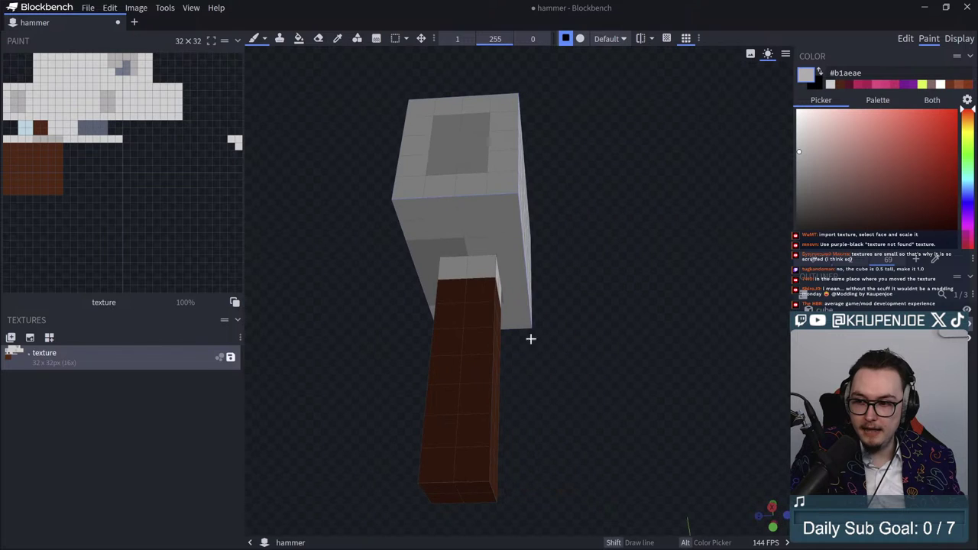
{"action": "mouse_move", "coordinate": [481, 269]}
{"action": "left_mouse_down"}
{"action": "mouse_move", "coordinate": [472, 264]}
{"action": "mouse_move", "coordinate": [502, 249]}
{"action": "mouse_move", "coordinate": [510, 263]}
{"action": "left_mouse_up"}
{"action": "mouse_move", "coordinate": [634, 274]}
{"action": "left_mouse_down"}
{"action": "mouse_move", "coordinate": [517, 300]}
{"action": "mouse_move", "coordinate": [513, 293]}
{"action": "mouse_move", "coordinate": [535, 294]}
{"action": "left_mouse_up"}
{"action": "mouse_move", "coordinate": [551, 344]}
{"action": "left_mouse_down"}
{"action": "mouse_move", "coordinate": [594, 421]}
{"action": "mouse_move", "coordinate": [661, 367]}
{"action": "mouse_move", "coordinate": [518, 339]}
{"action": "mouse_move", "coordinate": [530, 258]}
{"action": "left_mouse_up"}
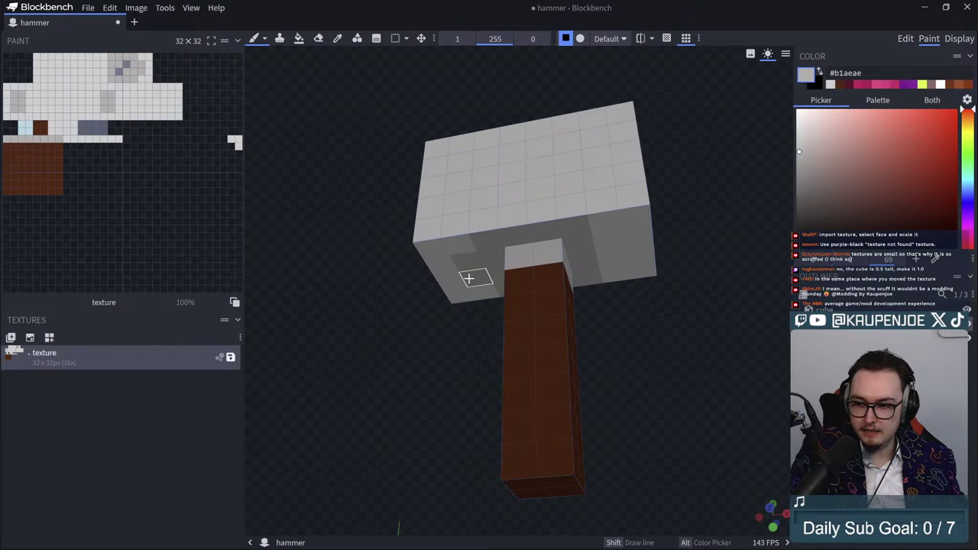
{"action": "left_click_drag", "start_coordinate": [601, 243], "coordinate": [611, 260]}
Step: Shade the middle of the head's top face and the top of the raised plate with grey #b1aeae
{"action": "left_click_drag", "start_coordinate": [709, 314], "coordinate": [698, 484]}
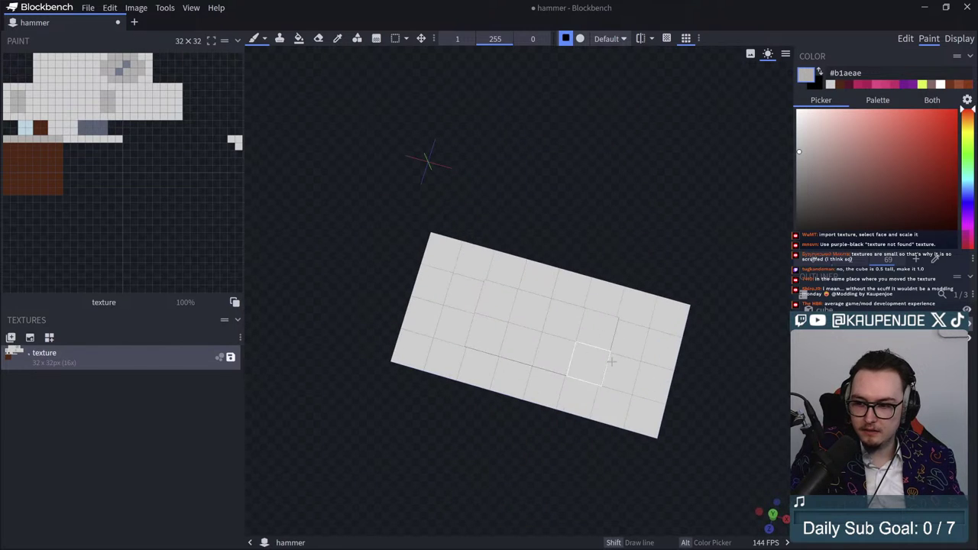
{"action": "mouse_move", "coordinate": [617, 372]}
{"action": "left_mouse_down"}
{"action": "mouse_move", "coordinate": [622, 340]}
{"action": "mouse_move", "coordinate": [524, 336]}
{"action": "mouse_move", "coordinate": [594, 329]}
{"action": "mouse_move", "coordinate": [519, 382]}
{"action": "mouse_move", "coordinate": [568, 313]}
{"action": "mouse_move", "coordinate": [540, 279]}
{"action": "left_mouse_up"}
{"action": "mouse_move", "coordinate": [487, 335]}
{"action": "left_mouse_down"}
{"action": "mouse_move", "coordinate": [454, 326]}
{"action": "mouse_move", "coordinate": [465, 295]}
{"action": "left_mouse_up"}
{"action": "mouse_move", "coordinate": [611, 229]}
{"action": "left_mouse_down"}
{"action": "mouse_move", "coordinate": [591, 137]}
{"action": "mouse_move", "coordinate": [471, 120]}
{"action": "left_mouse_up"}
{"action": "left_click", "coordinate": [502, 152]}
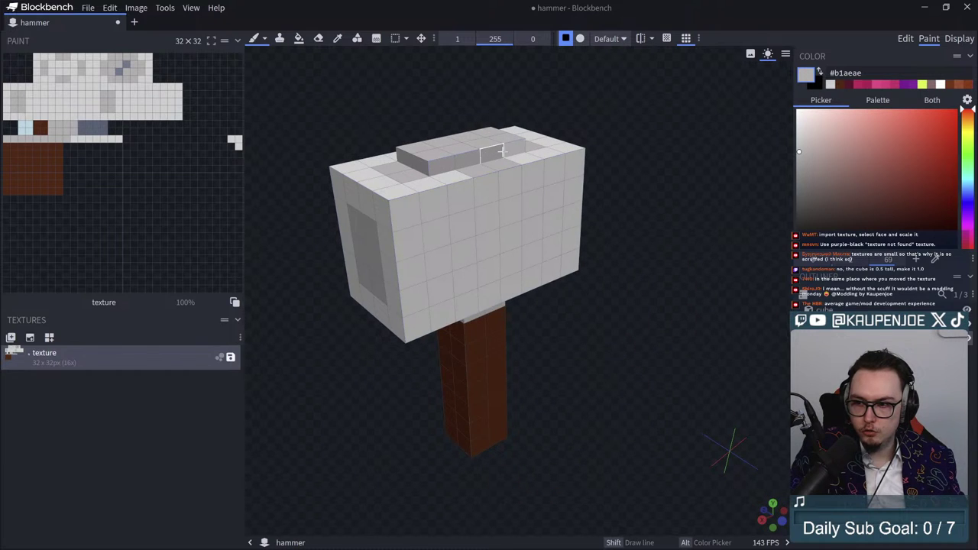
{"action": "left_click", "coordinate": [514, 147]}
Step: Fill the remaining light pixels on the raised plate's side faces with grey #b1aeae
{"action": "mouse_move", "coordinate": [674, 121]}
{"action": "left_mouse_down"}
{"action": "mouse_move", "coordinate": [573, 152]}
{"action": "mouse_move", "coordinate": [548, 145]}
{"action": "left_mouse_up"}
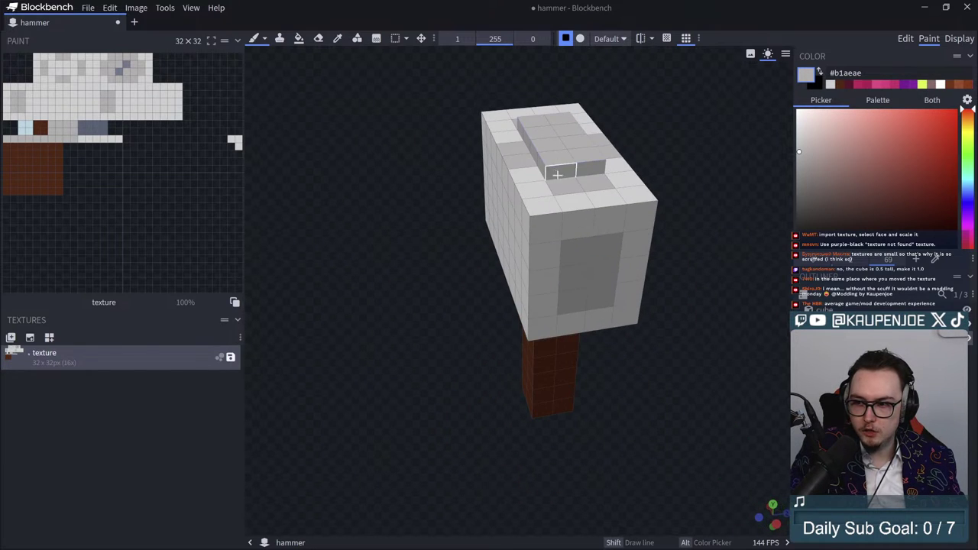
{"action": "mouse_move", "coordinate": [668, 151]}
{"action": "left_mouse_down"}
{"action": "mouse_move", "coordinate": [523, 152]}
{"action": "mouse_move", "coordinate": [512, 237]}
{"action": "left_mouse_up"}
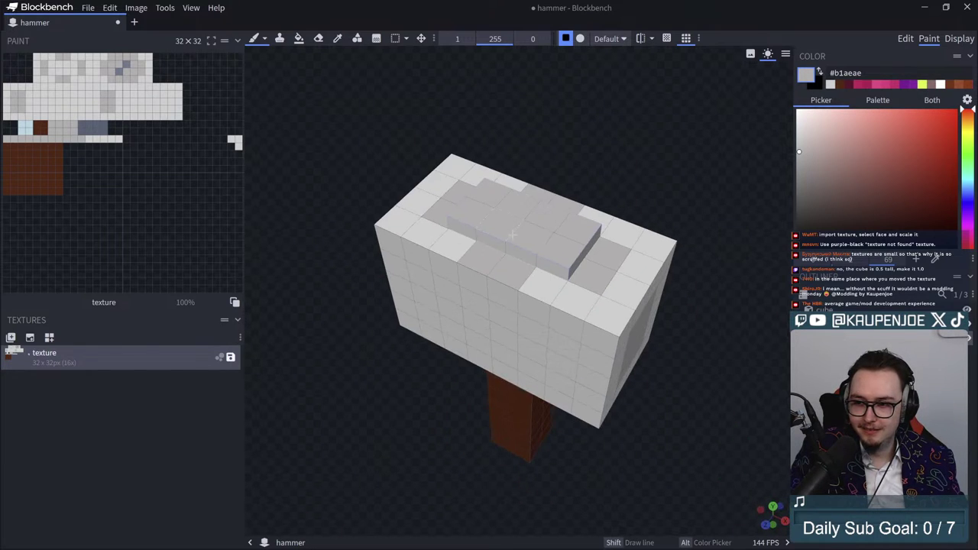
{"action": "left_click", "coordinate": [561, 261]}
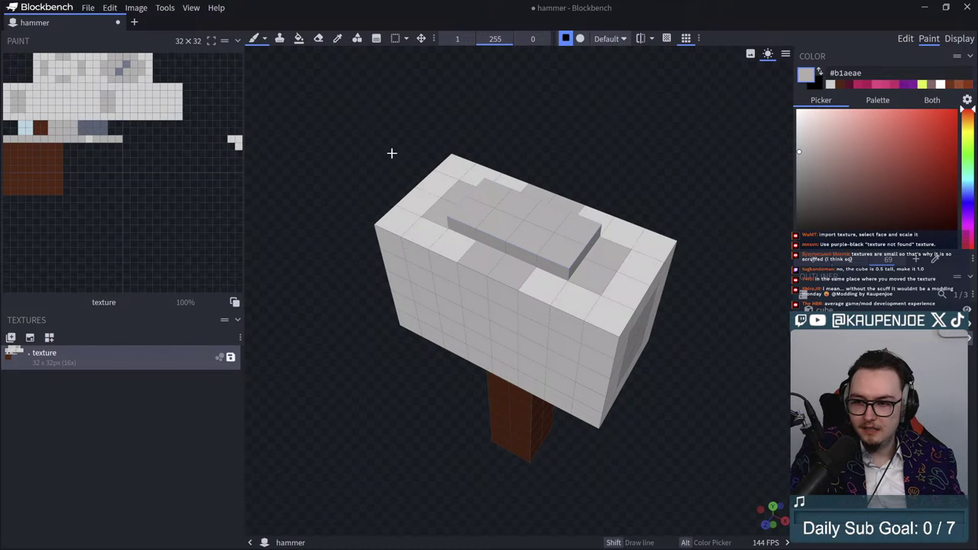
{"action": "left_click_drag", "start_coordinate": [391, 153], "coordinate": [359, 157]}
{"action": "left_click_drag", "start_coordinate": [548, 191], "coordinate": [579, 130]}
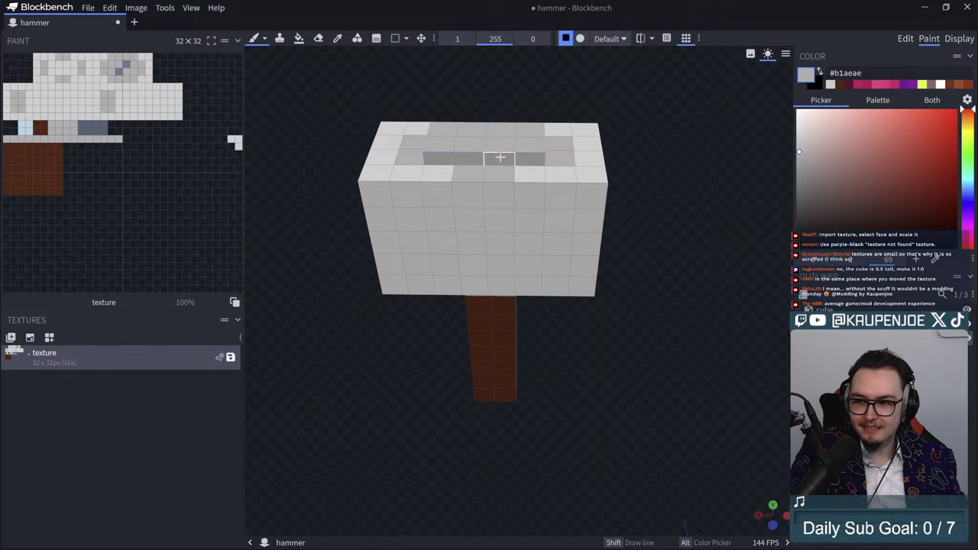
{"action": "left_click_drag", "start_coordinate": [351, 77], "coordinate": [479, 91]}
Step: Examine the hammer's head shading and handle from several sides
{"action": "left_click_drag", "start_coordinate": [348, 238], "coordinate": [489, 183]}
{"action": "scroll", "coordinate": [663, 305], "scroll_direction": "down", "scroll_amount": 5}
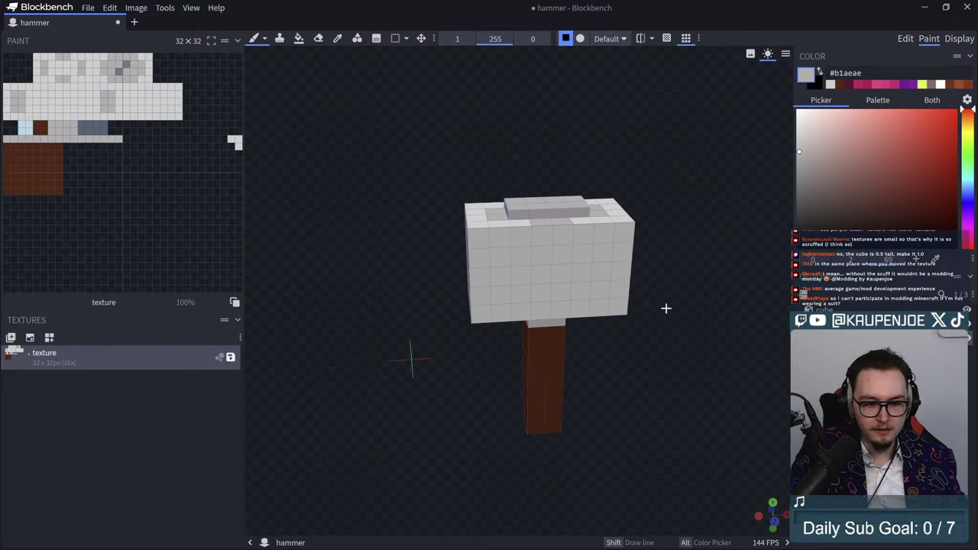
{"action": "left_click_drag", "start_coordinate": [665, 308], "coordinate": [637, 334]}
{"action": "right_click_drag", "start_coordinate": [638, 334], "coordinate": [557, 297]}
{"action": "scroll", "coordinate": [547, 317], "scroll_direction": "up", "scroll_amount": 3}
{"action": "left_click_drag", "start_coordinate": [521, 336], "coordinate": [542, 331]}
{"action": "right_click_drag", "start_coordinate": [541, 331], "coordinate": [603, 354]}
{"action": "left_click_drag", "start_coordinate": [673, 412], "coordinate": [655, 394]}
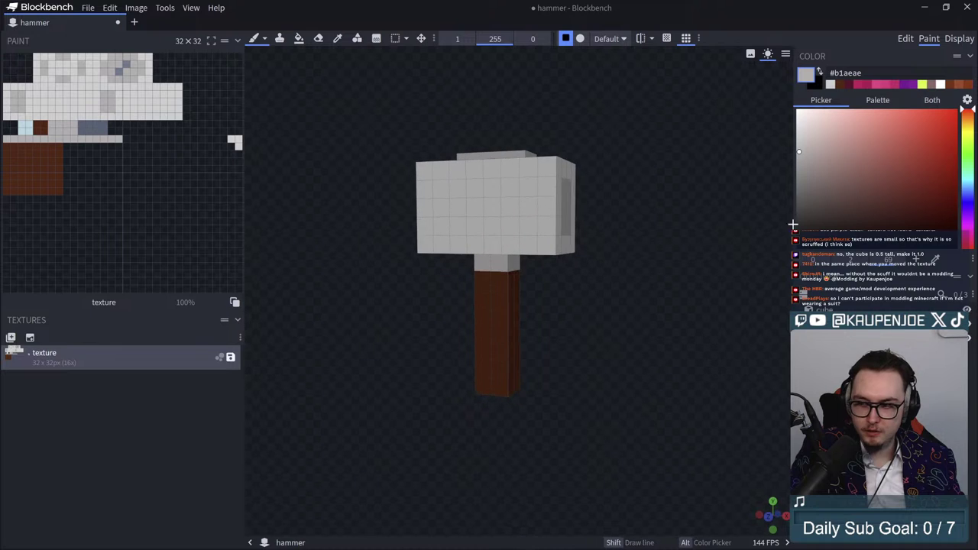
Step: Paint a lengthwise stripe in lighter brown #903211 down each of the handle's four sides and add the same brown to its underside
{"action": "left_click", "coordinate": [958, 86]}
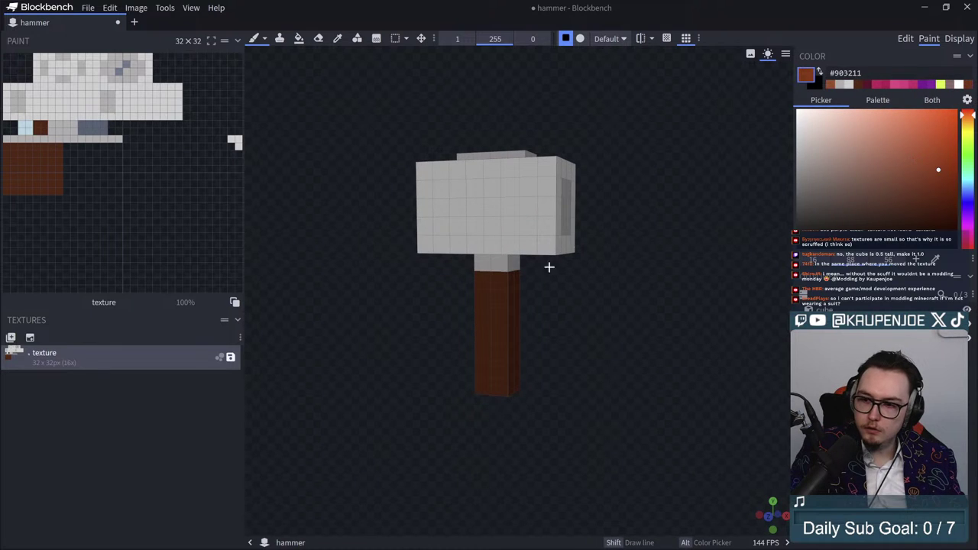
{"action": "left_click_drag", "start_coordinate": [490, 295], "coordinate": [501, 381]}
{"action": "left_click_drag", "start_coordinate": [623, 422], "coordinate": [497, 308]}
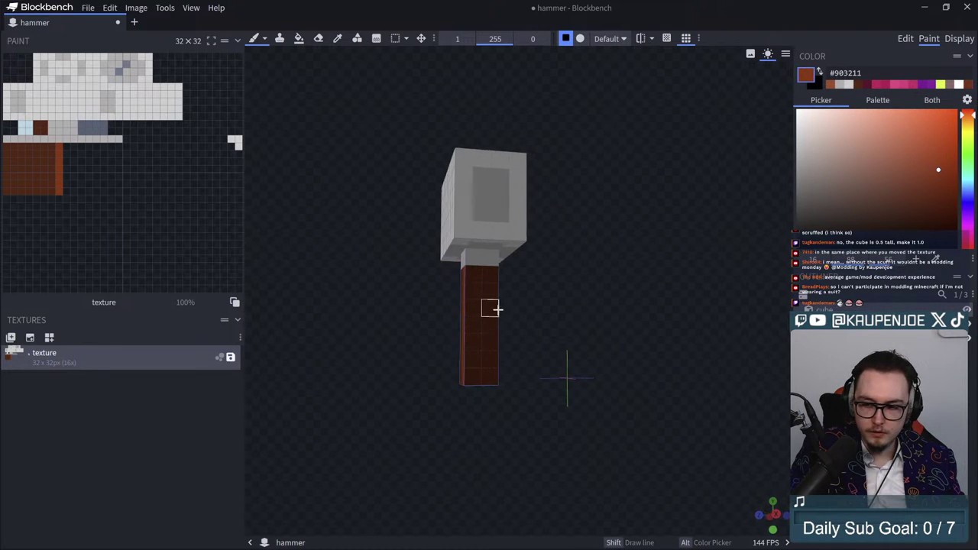
{"action": "left_click_drag", "start_coordinate": [490, 273], "coordinate": [492, 383]}
{"action": "left_click_drag", "start_coordinate": [585, 394], "coordinate": [529, 373]}
{"action": "left_click_drag", "start_coordinate": [515, 280], "coordinate": [513, 380]}
{"action": "left_click_drag", "start_coordinate": [582, 406], "coordinate": [449, 394]}
{"action": "left_click_drag", "start_coordinate": [566, 270], "coordinate": [566, 380]}
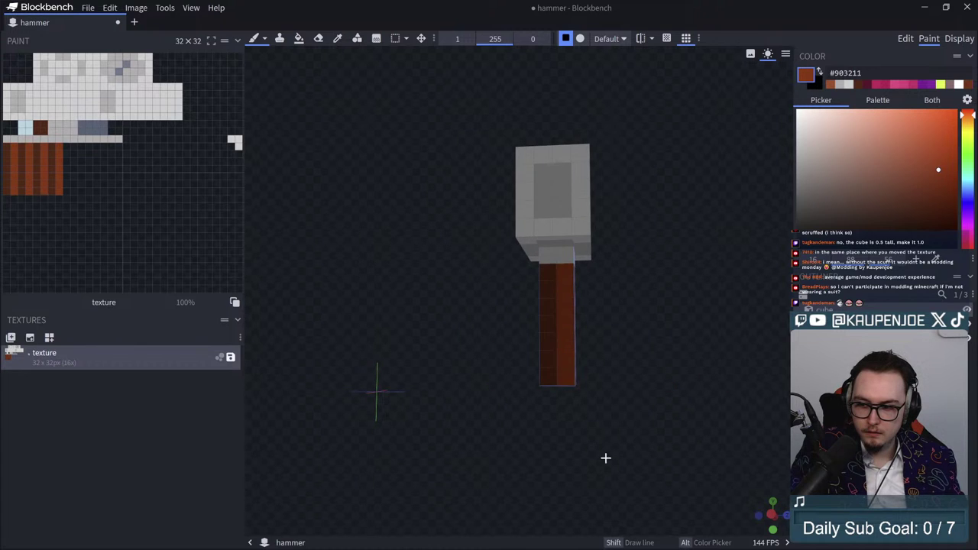
{"action": "mouse_move", "coordinate": [606, 458]}
{"action": "left_mouse_down"}
{"action": "mouse_move", "coordinate": [621, 295]}
{"action": "mouse_move", "coordinate": [578, 288]}
{"action": "left_mouse_up"}
{"action": "left_click_drag", "start_coordinate": [418, 251], "coordinate": [537, 298]}
{"action": "scroll", "coordinate": [572, 390], "scroll_direction": "down", "scroll_amount": 5}
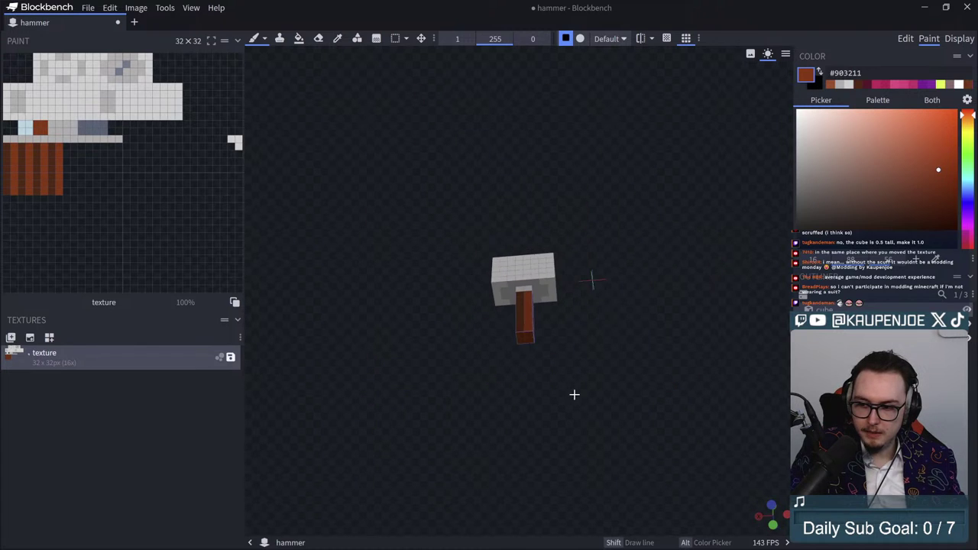
Step: Delete the hand-painted texture from the hammer project
{"action": "mouse_move", "coordinate": [358, 340]}
{"action": "left_mouse_down"}
{"action": "mouse_move", "coordinate": [386, 412]}
{"action": "mouse_move", "coordinate": [650, 360]}
{"action": "left_mouse_up"}
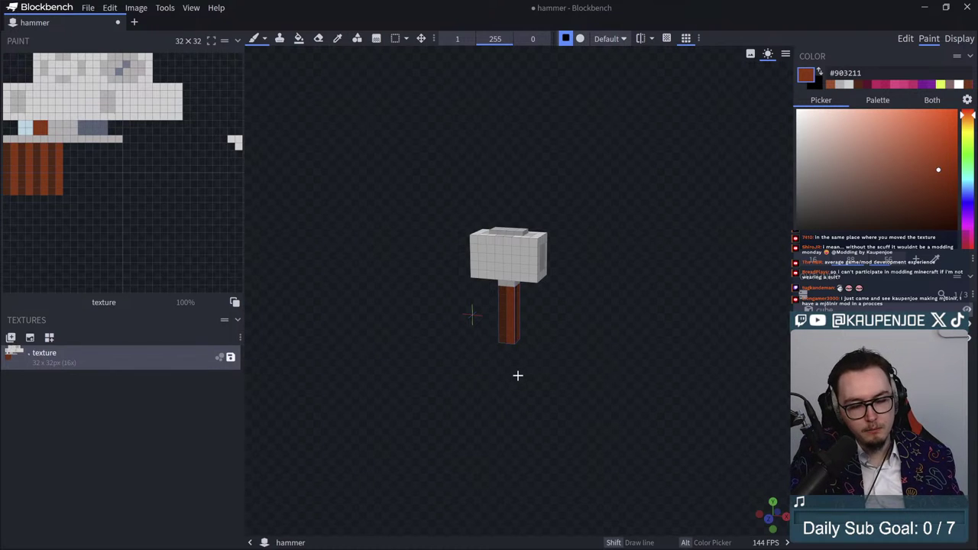
{"action": "scroll", "coordinate": [531, 371], "scroll_direction": "up", "scroll_amount": 5}
{"action": "left_click_drag", "start_coordinate": [546, 358], "coordinate": [478, 433]}
{"action": "scroll", "coordinate": [532, 368], "scroll_direction": "down", "scroll_amount": 3}
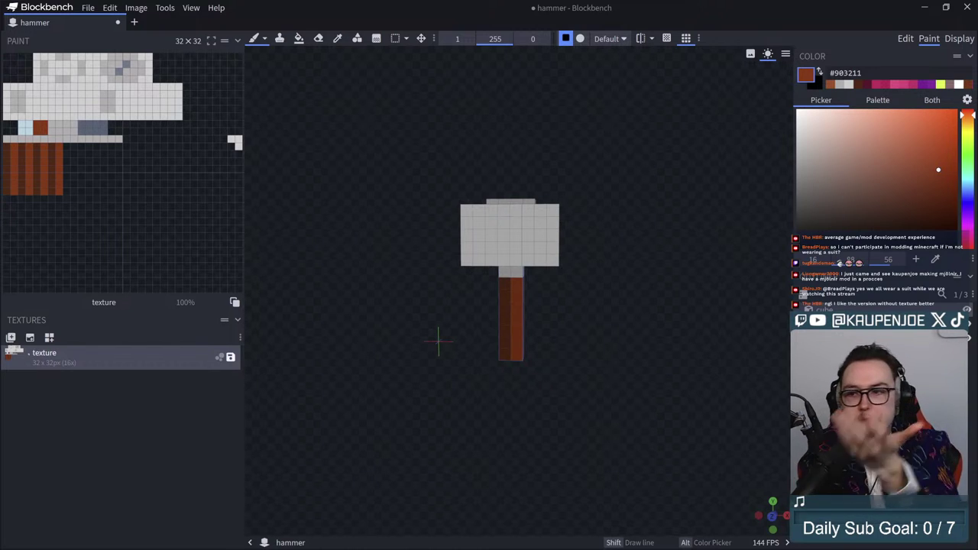
{"action": "key", "text": "Delete"}
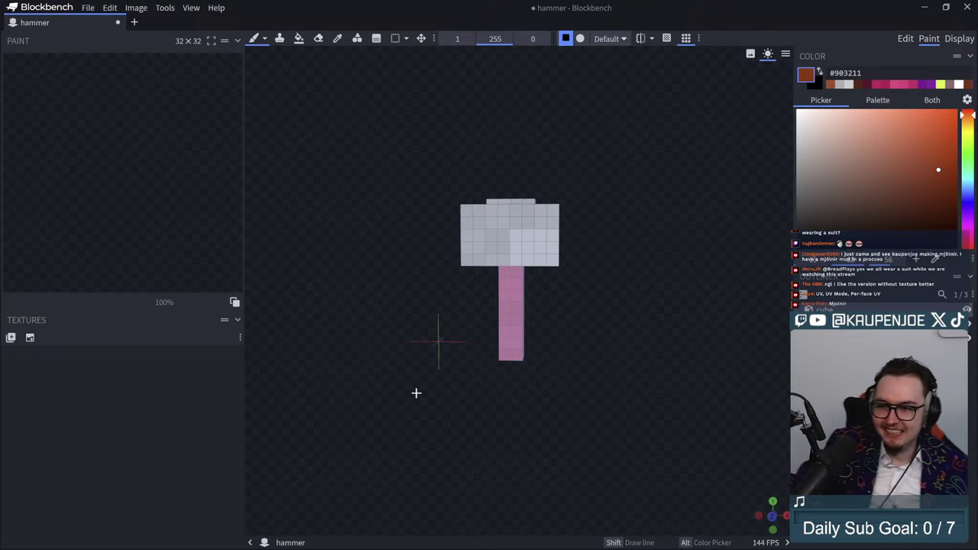
Step: Examine the untextured hammer model from several angles
{"action": "left_click_drag", "start_coordinate": [415, 393], "coordinate": [502, 407]}
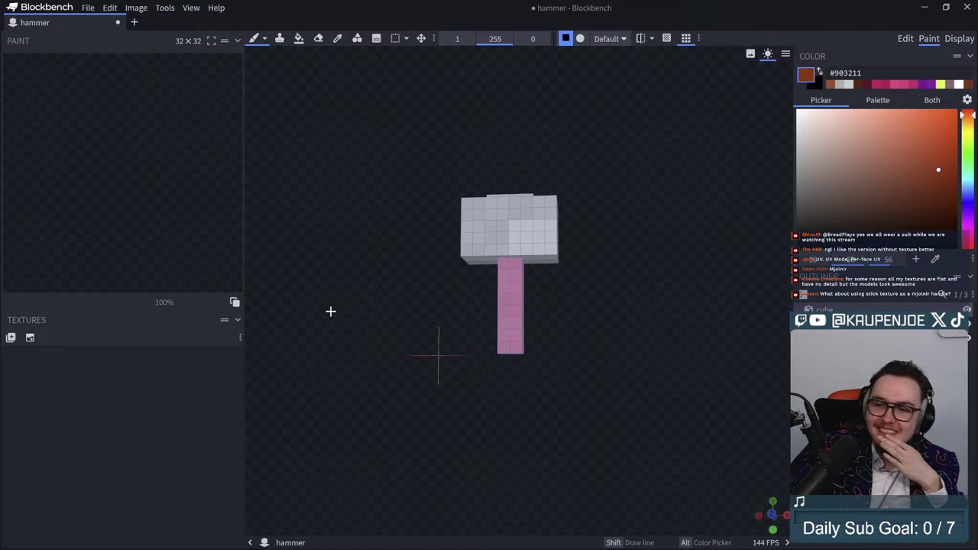
{"action": "left_click_drag", "start_coordinate": [617, 427], "coordinate": [592, 439]}
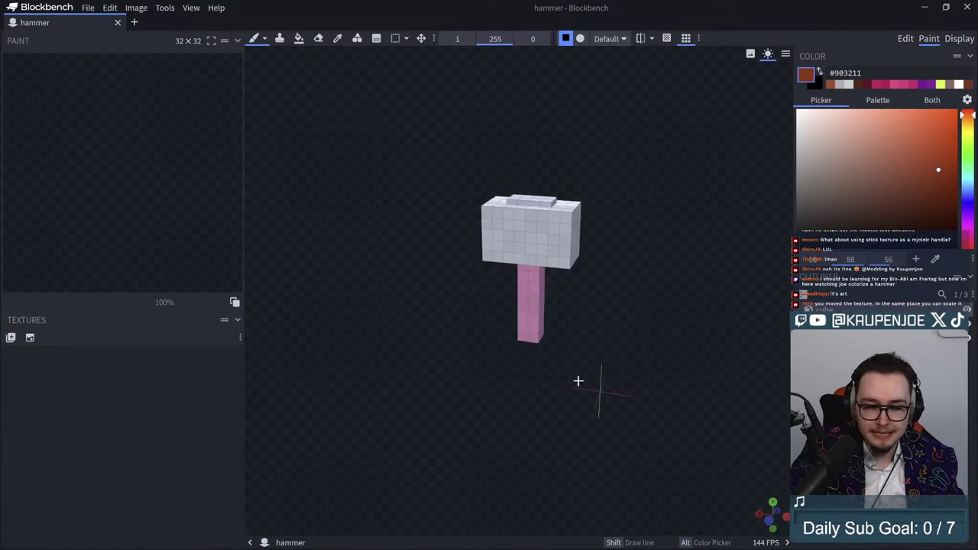
{"action": "scroll", "coordinate": [621, 328], "scroll_direction": "up", "scroll_amount": 3}
{"action": "left_click_drag", "start_coordinate": [620, 329], "coordinate": [451, 301]}
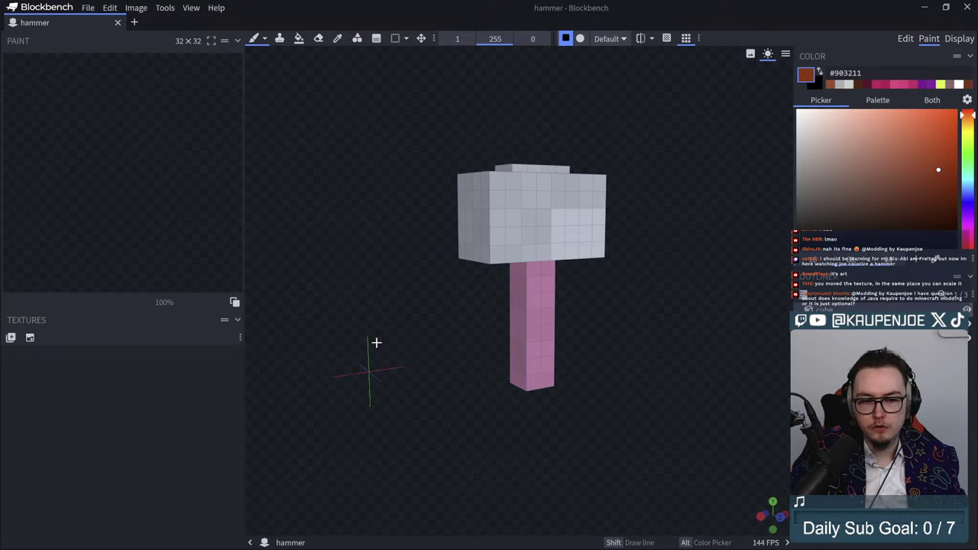
{"action": "left_click_drag", "start_coordinate": [376, 343], "coordinate": [556, 328]}
{"action": "left_click_drag", "start_coordinate": [453, 392], "coordinate": [421, 331]}
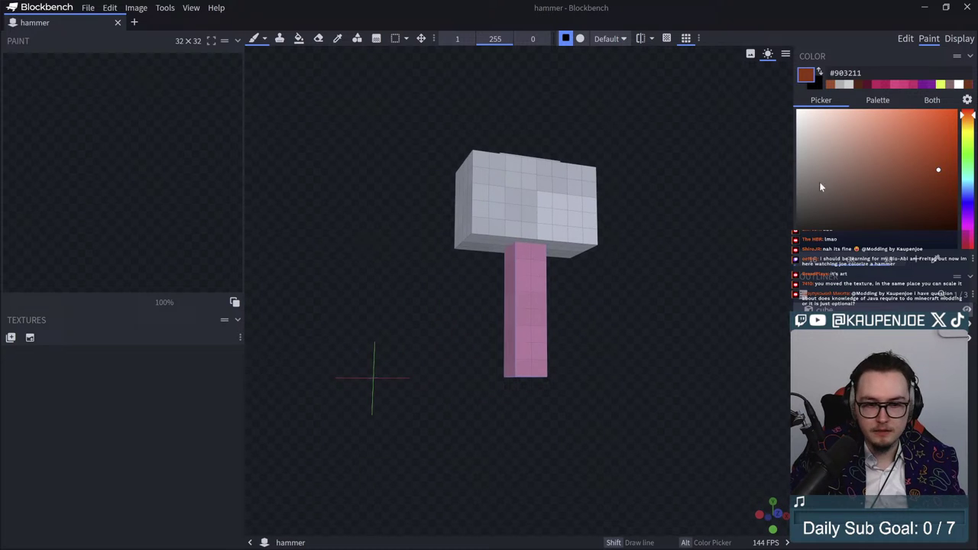
Step: Create a new template texture named texture for the hammer in Edit mode, with 16x pixel density and rearranged UVs
{"action": "left_click", "coordinate": [959, 38]}
{"action": "left_click", "coordinate": [906, 39]}
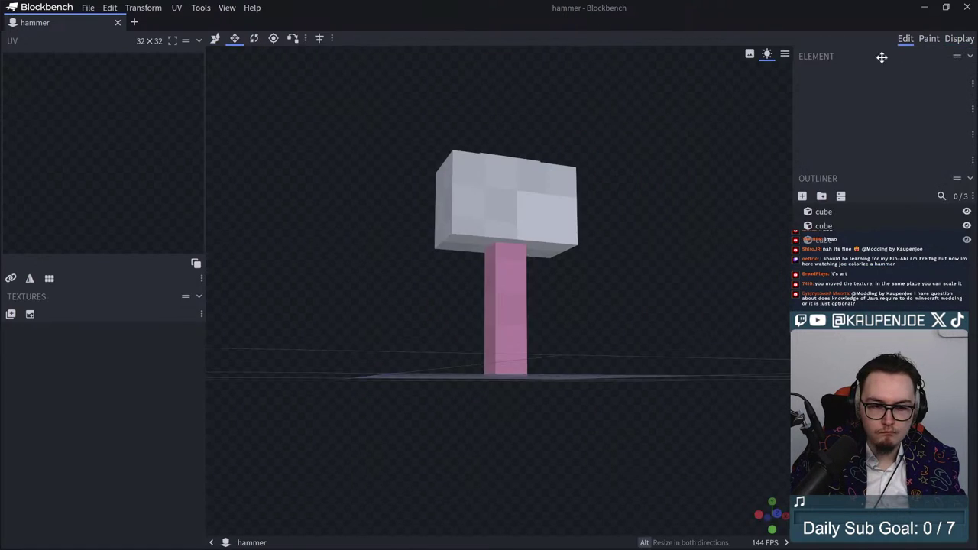
{"action": "left_click_drag", "start_coordinate": [428, 360], "coordinate": [348, 342]}
{"action": "left_click", "coordinate": [10, 314]}
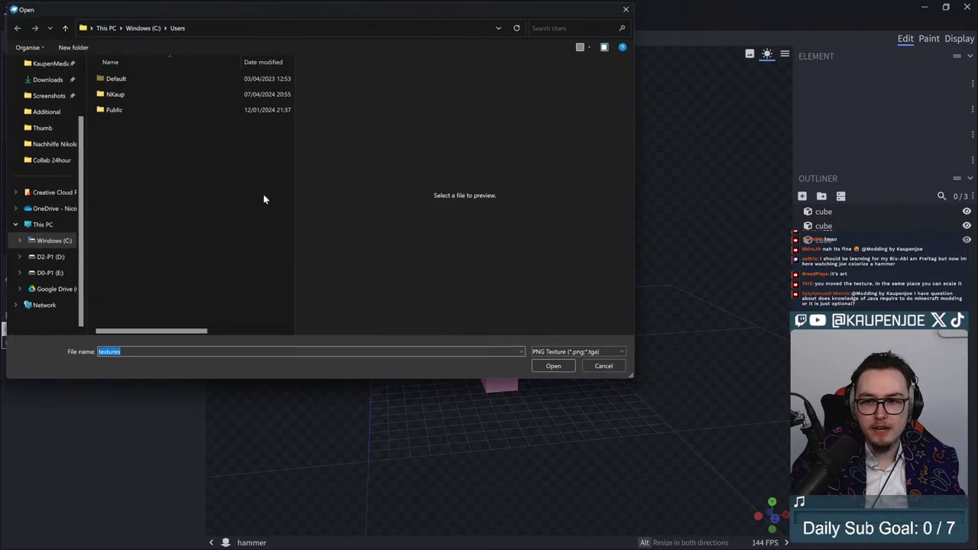
{"action": "key", "text": "Escape"}
{"action": "left_click", "coordinate": [30, 314]}
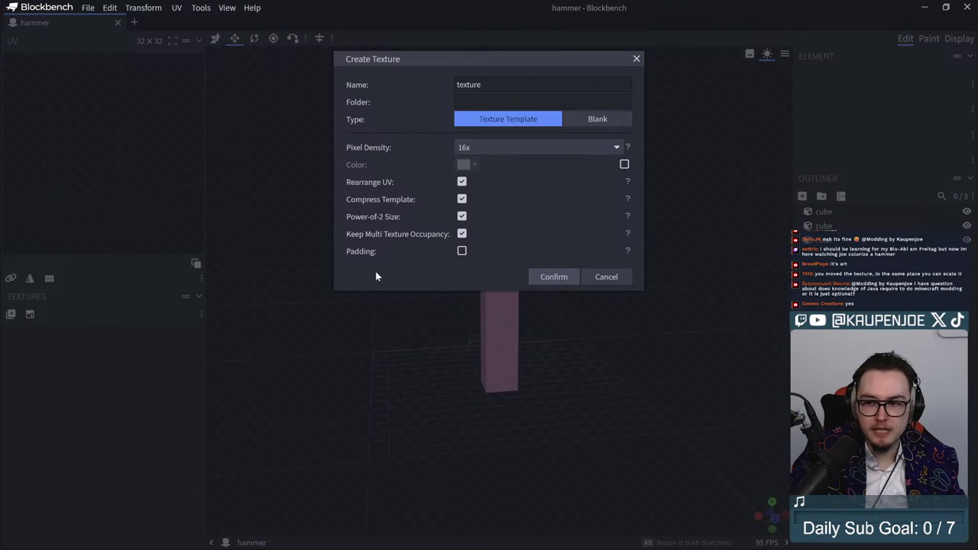
{"action": "left_click", "coordinate": [552, 278]}
{"action": "left_click_drag", "start_coordinate": [567, 376], "coordinate": [439, 406]}
{"action": "left_click", "coordinate": [664, 437]}
{"action": "left_click_drag", "start_coordinate": [665, 437], "coordinate": [412, 426]}
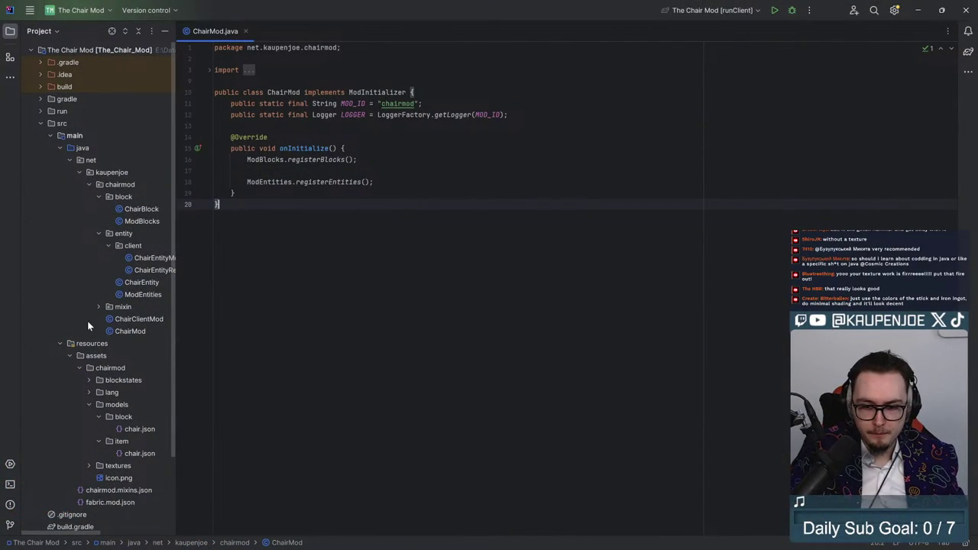
Step: Switch to IntelliJ IDEA and add hammer.json to the chair mod's models/item folder
{"action": "scroll", "coordinate": [123, 342], "scroll_direction": "down", "scroll_amount": 3}
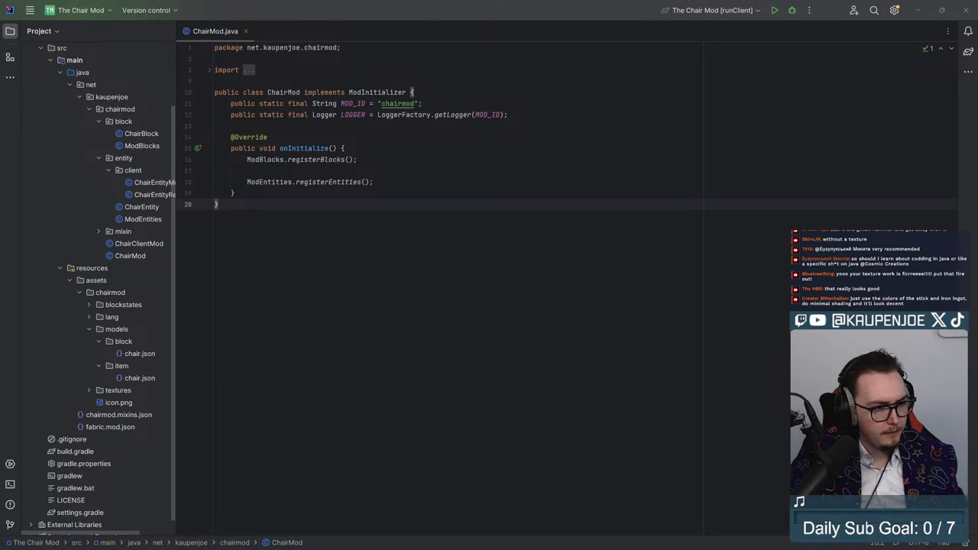
{"action": "left_click_drag", "start_coordinate": [184, 390], "coordinate": [134, 367]}
{"action": "key", "text": "Return"}
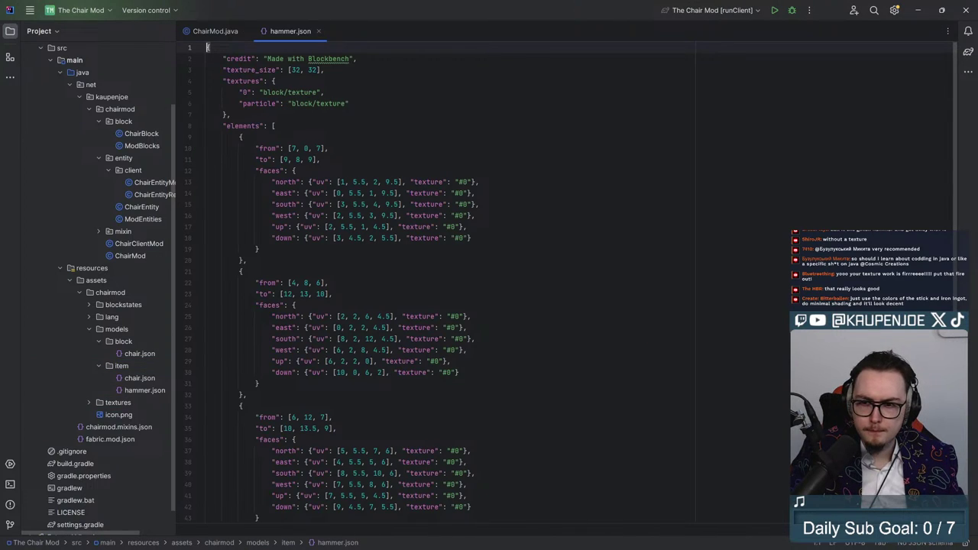
Step: Prefix both the "0" and "particle" texture paths in hammer.json with the chairmod: namespace
{"action": "left_click", "coordinate": [264, 92]}
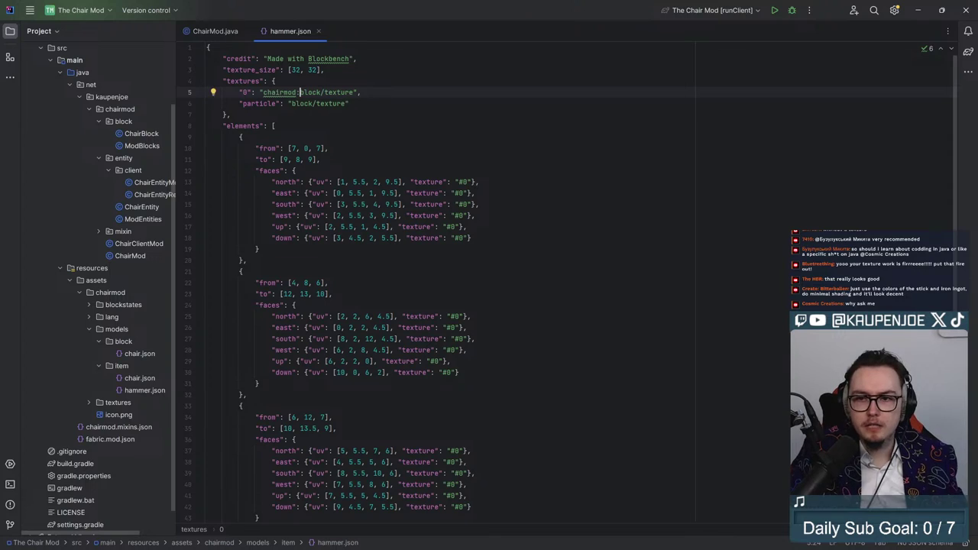
{"action": "double_click", "coordinate": [282, 94]}
{"action": "left_click", "coordinate": [291, 103]}
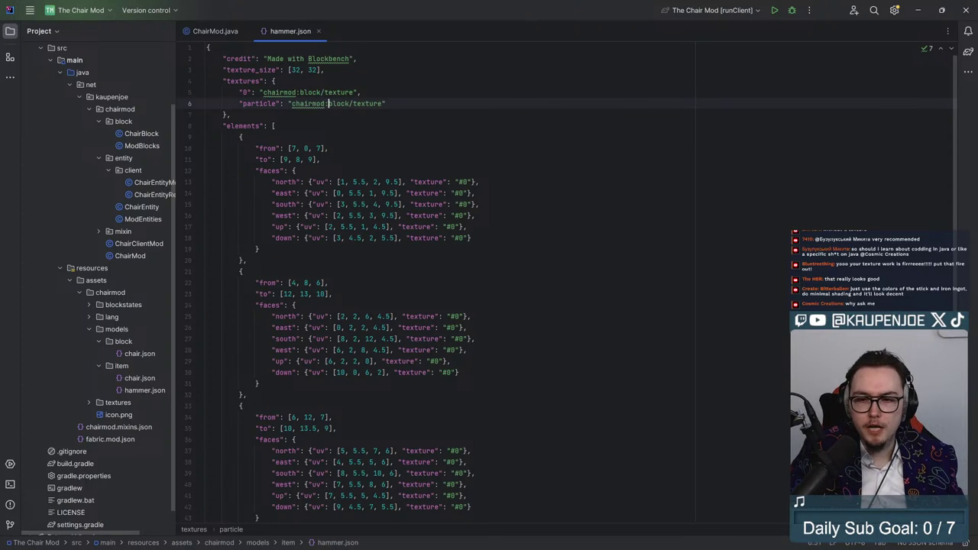
Step: Rename the texture to hammer_texture in both the "0" and "particle" paths of hammer.json
{"action": "double_click", "coordinate": [339, 93]}
{"action": "type", "text": "hammer_t"}
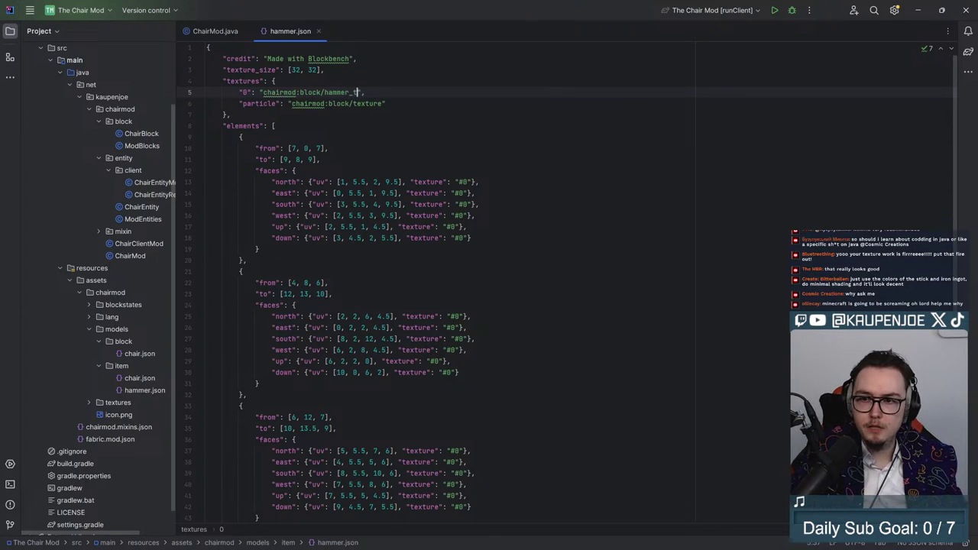
{"action": "double_click", "coordinate": [327, 93]}
{"action": "key", "text": "ctrl+c"}
{"action": "double_click", "coordinate": [369, 104]}
{"action": "key", "text": "ctrl+v"}
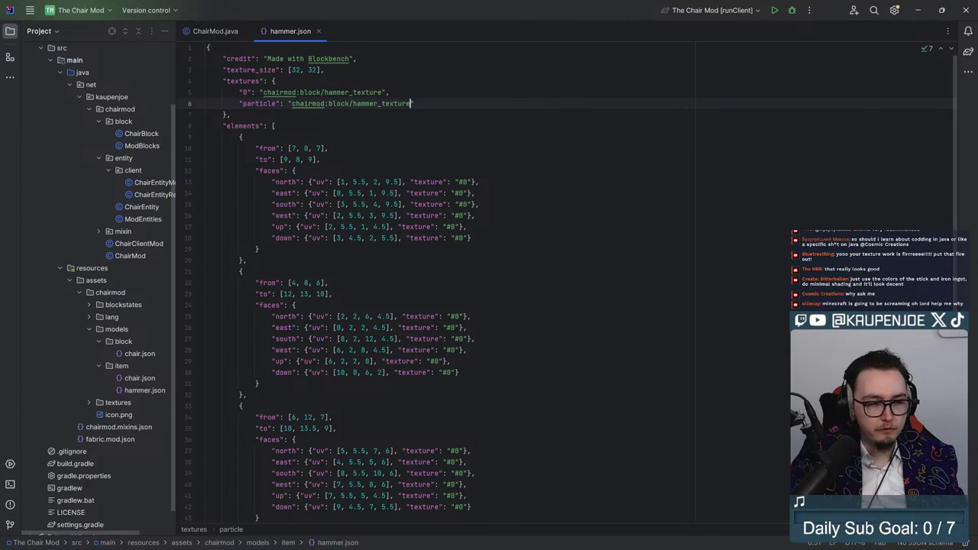
Step: Add the hammer's texture file to the mod's textures/item folder under the name hammer_texture
{"action": "left_click", "coordinate": [89, 403]}
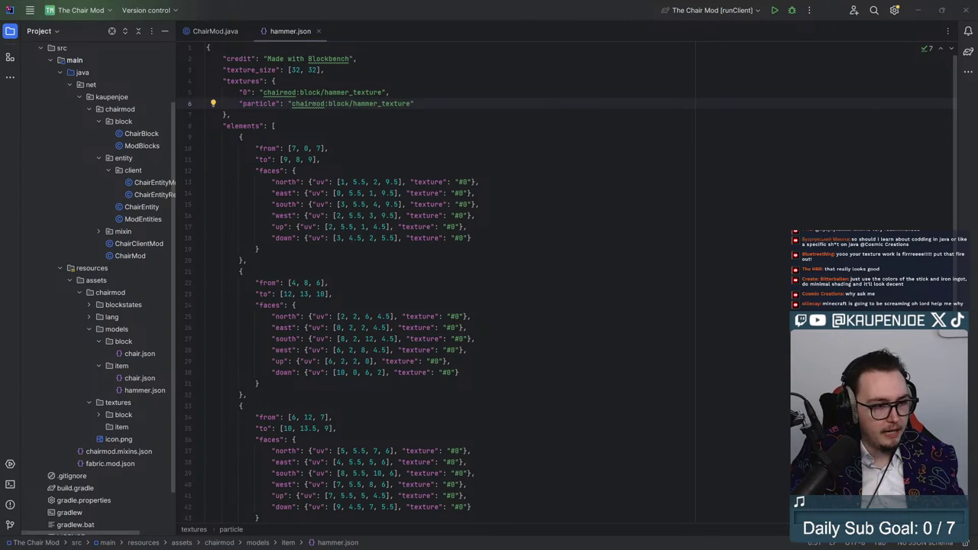
{"action": "left_click_drag", "start_coordinate": [2, 409], "coordinate": [137, 427]}
{"action": "key", "text": "ctrl+v"}
{"action": "left_click", "coordinate": [607, 313]}
{"action": "left_click", "coordinate": [617, 314]}
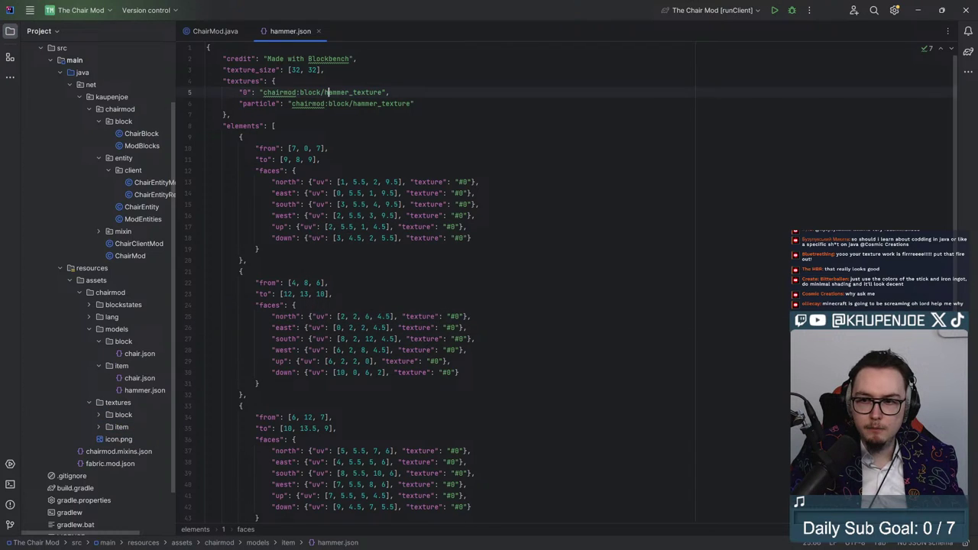
Step: Change the folder from block to item in both the "0" and "particle" texture paths of hammer.json
{"action": "double_click", "coordinate": [313, 92]}
{"action": "type", "text": "item"}
{"action": "key", "text": "Down"}
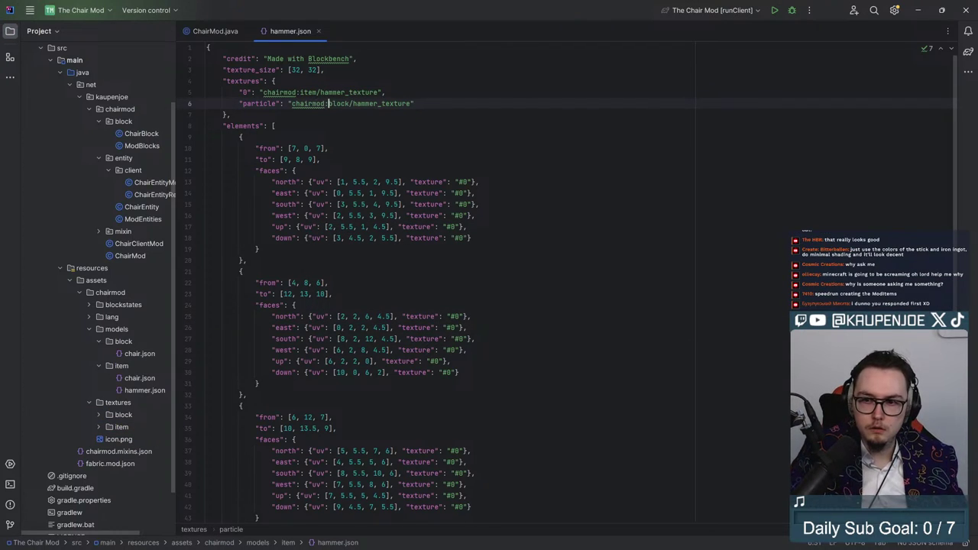
{"action": "double_click", "coordinate": [338, 103]}
{"action": "type", "text": "item"}
{"action": "key", "text": "alt+Tab"}
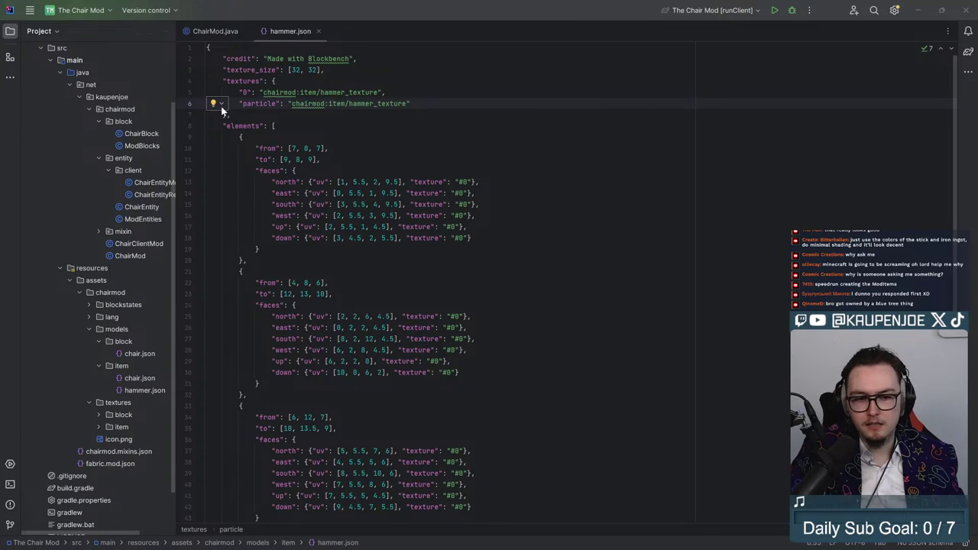
{"action": "left_click", "coordinate": [321, 160]}
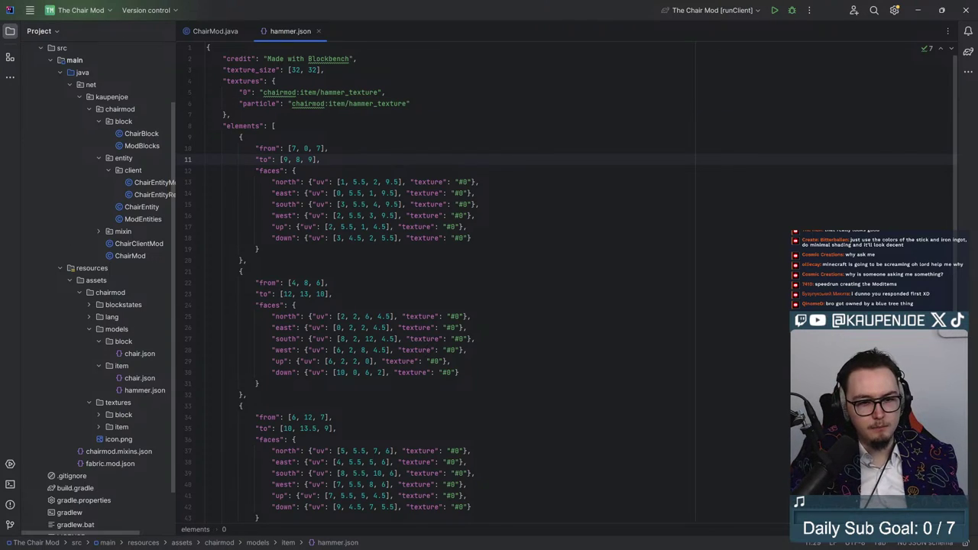
{"action": "left_click", "coordinate": [277, 81]}
{"action": "left_click", "coordinate": [231, 115]}
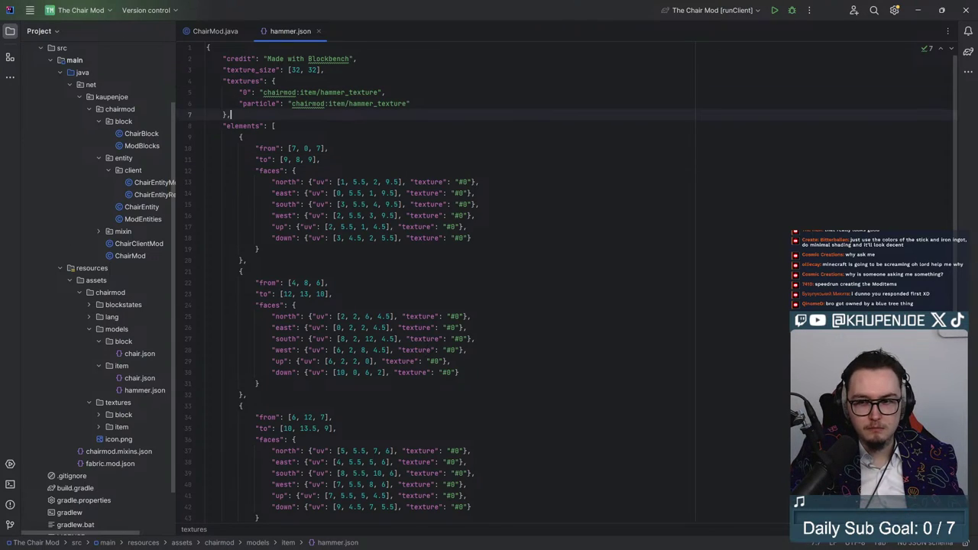